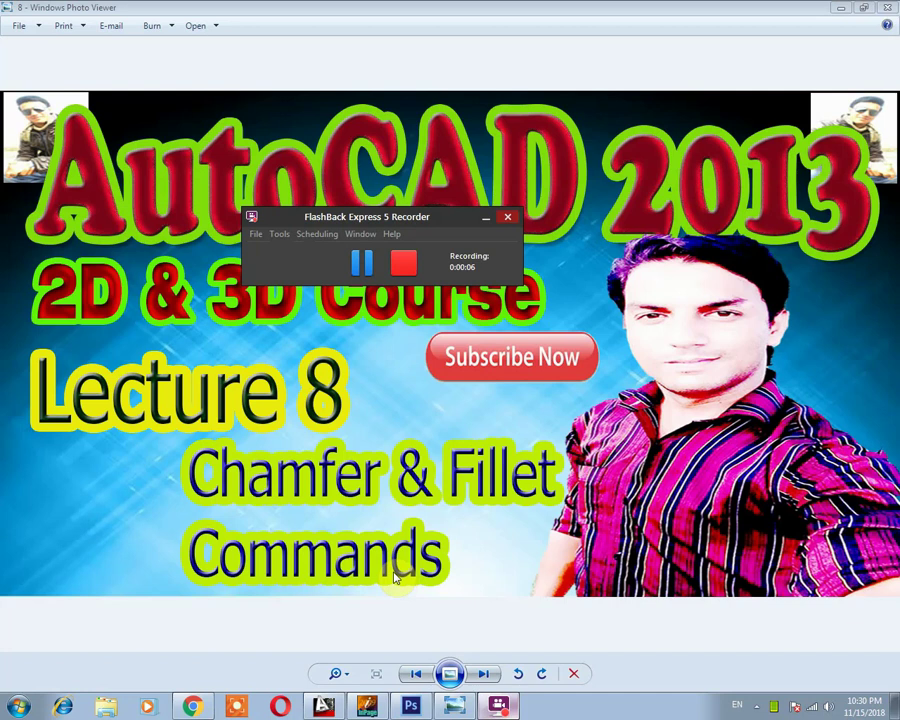
# Minimize the FlashBack Recorder panel so the Lecture 8 Chamfer & Fillet thumbnail is fully visible.
pyautogui.click(485, 216)
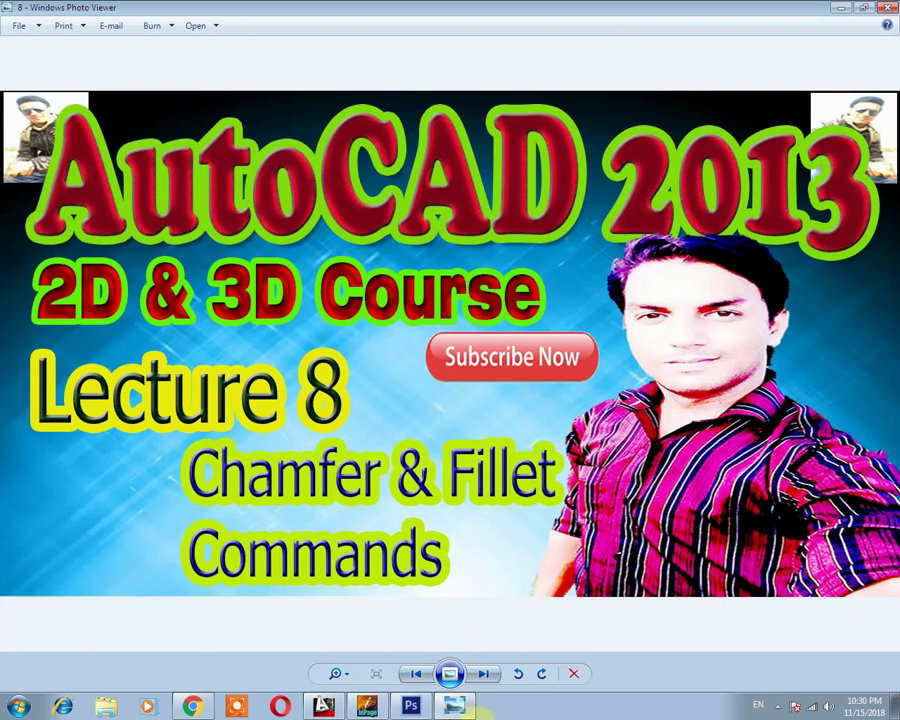
# Switch to Class 1.dwg and zoom in on the room's top-left corner and 10'-6" dimension.
pyautogui.click(328, 708)
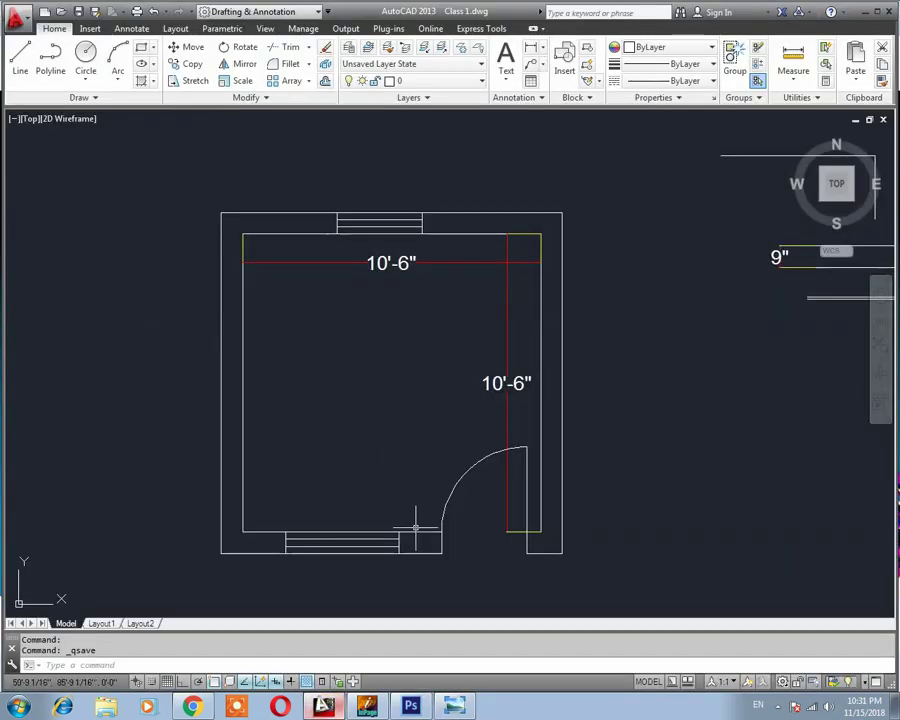
pyautogui.click(425, 431)
pyautogui.scroll(2, 436, 408)
pyautogui.moveTo(388, 372)
pyautogui.mouseDown(button='middle')
pyautogui.moveTo(370, 386)
pyautogui.moveTo(318, 372)
pyautogui.mouseUp(button='middle')
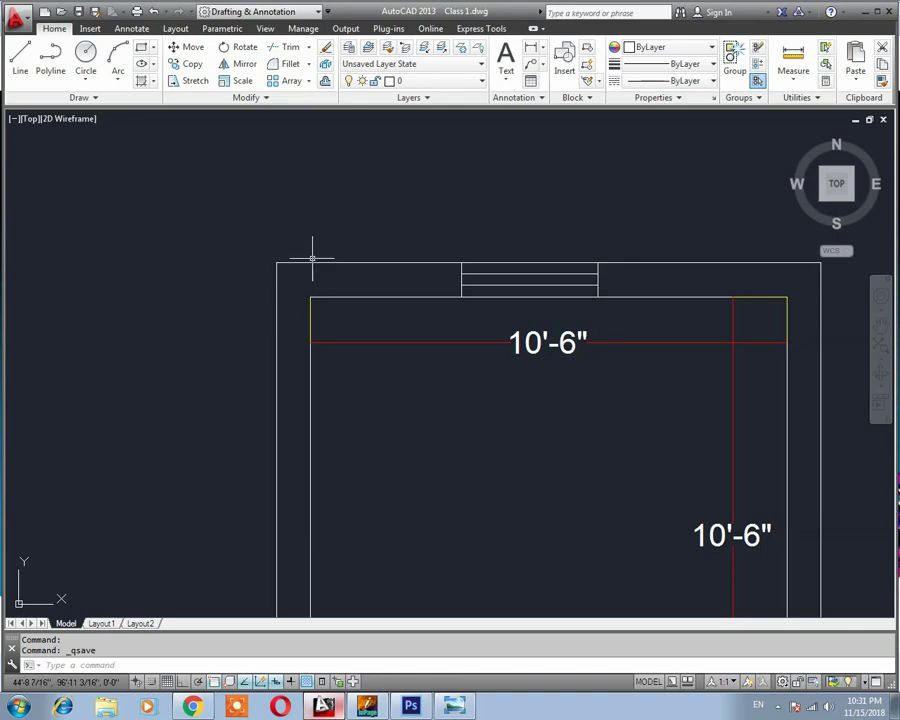
# Copy the top 10'-6" dimension and place the copy above the room.
pyautogui.click(526, 343)
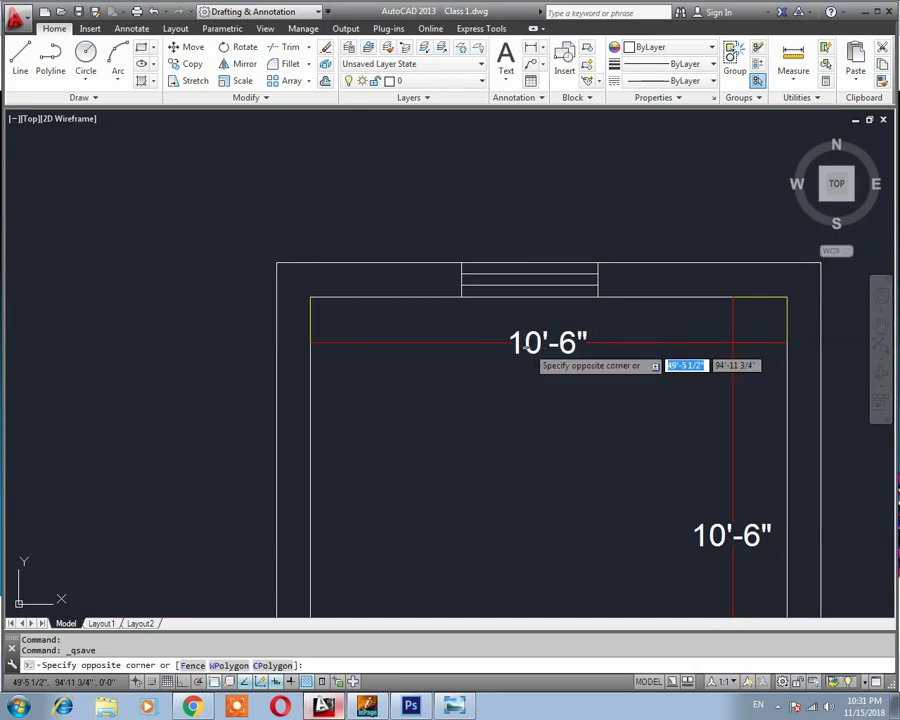
pyautogui.click(528, 345)
pyautogui.click(530, 343)
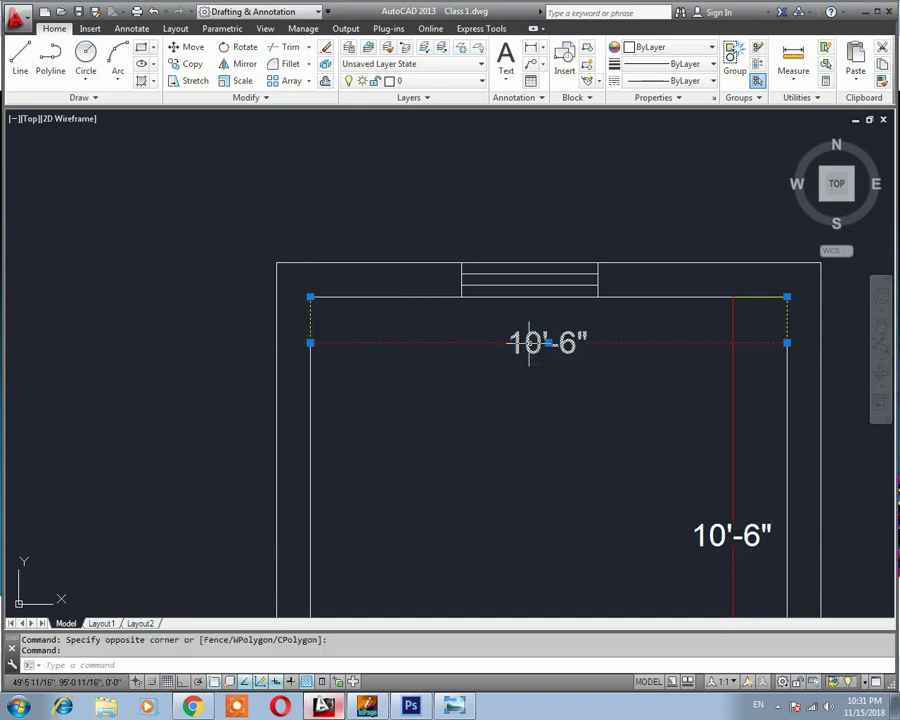
pyautogui.write('co')
pyautogui.press('Return')
pyautogui.click(520, 392)
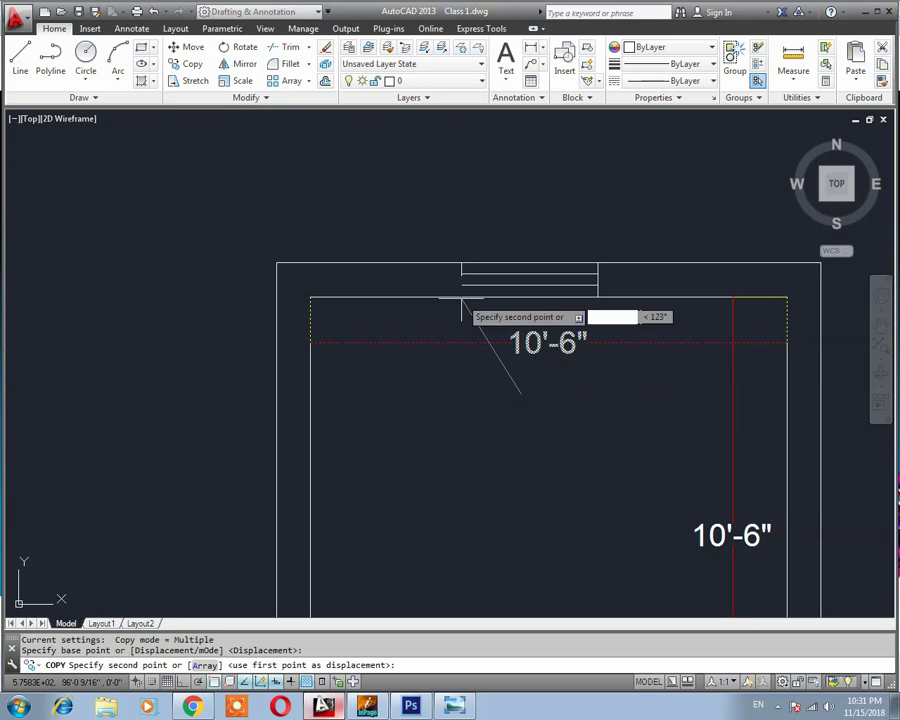
pyautogui.click(420, 237)
pyautogui.press('Escape')
# Erase the copied dimension, then undo the erase to restore it.
pyautogui.click(443, 183)
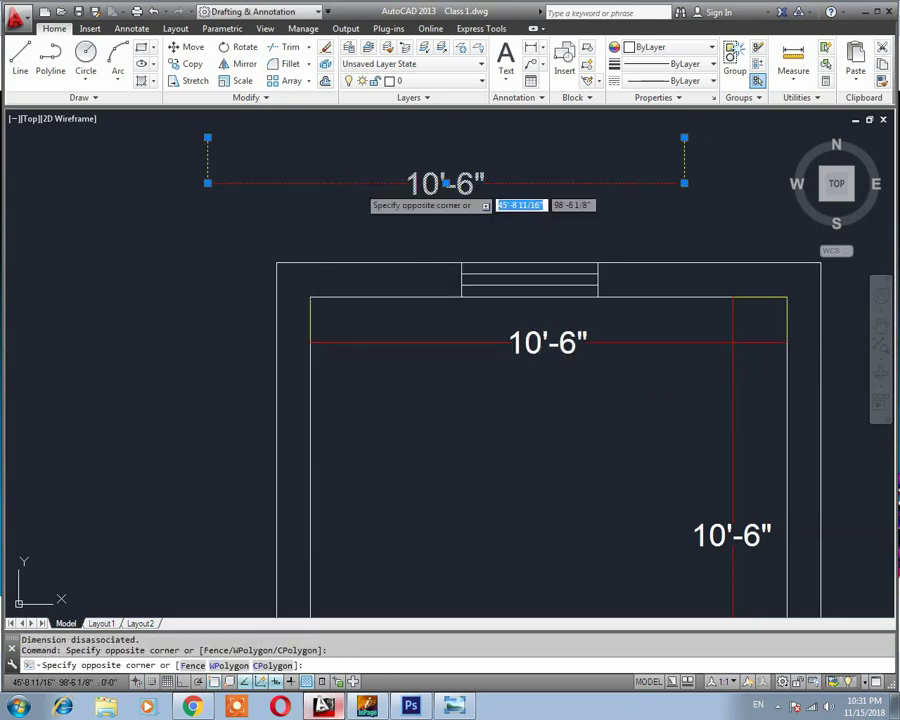
pyautogui.press('Escape')
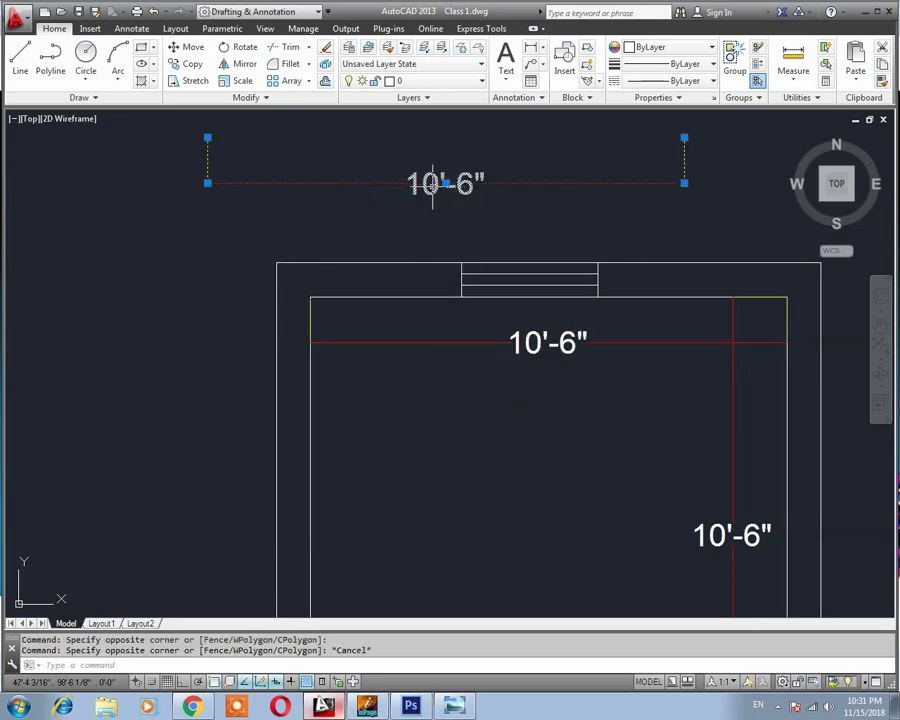
pyautogui.write('e')
pyautogui.press('Return')
pyautogui.hotkey('ctrl', 'z')
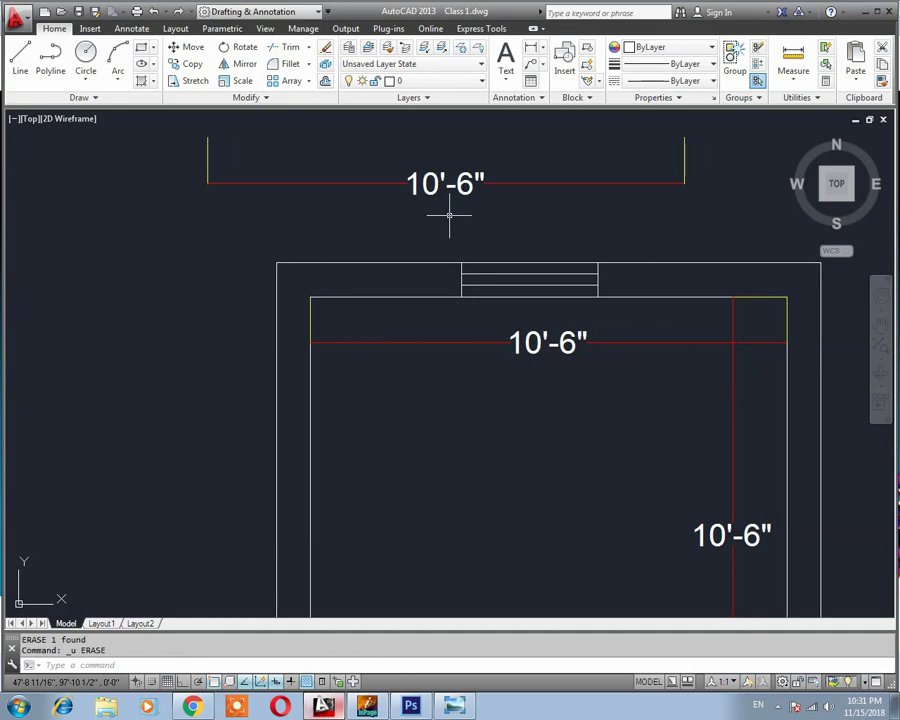
# Replace the copied dimension's text with 'cha'.
pyautogui.click(432, 188)
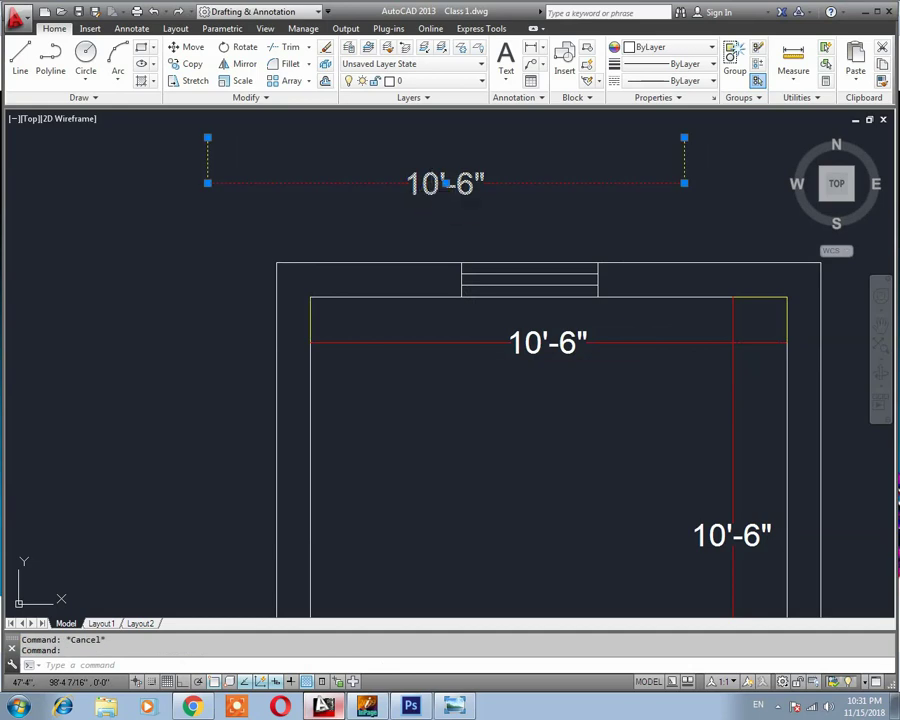
pyautogui.write('ed')
pyautogui.press('Return')
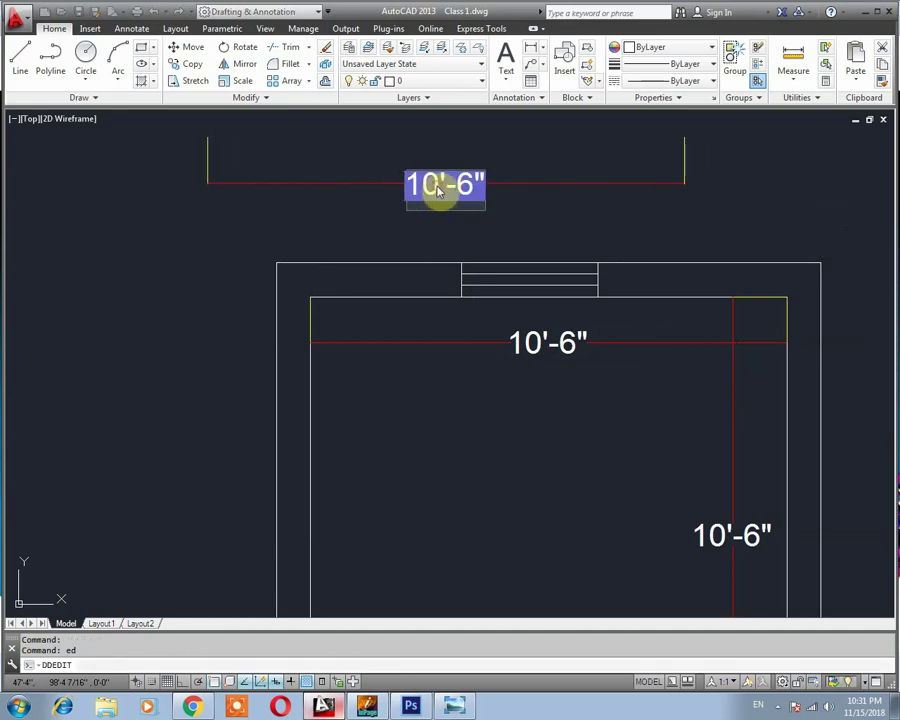
pyautogui.write('ha')
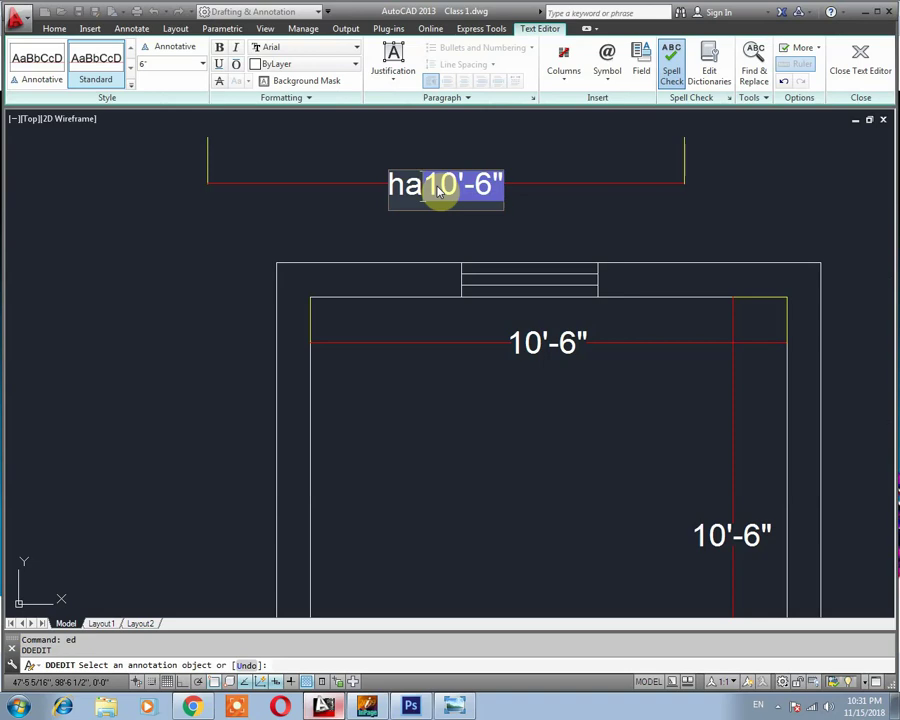
pyautogui.press('BackSpace')
pyautogui.press('BackSpace')
pyautogui.press('Delete')
pyautogui.write('cha')
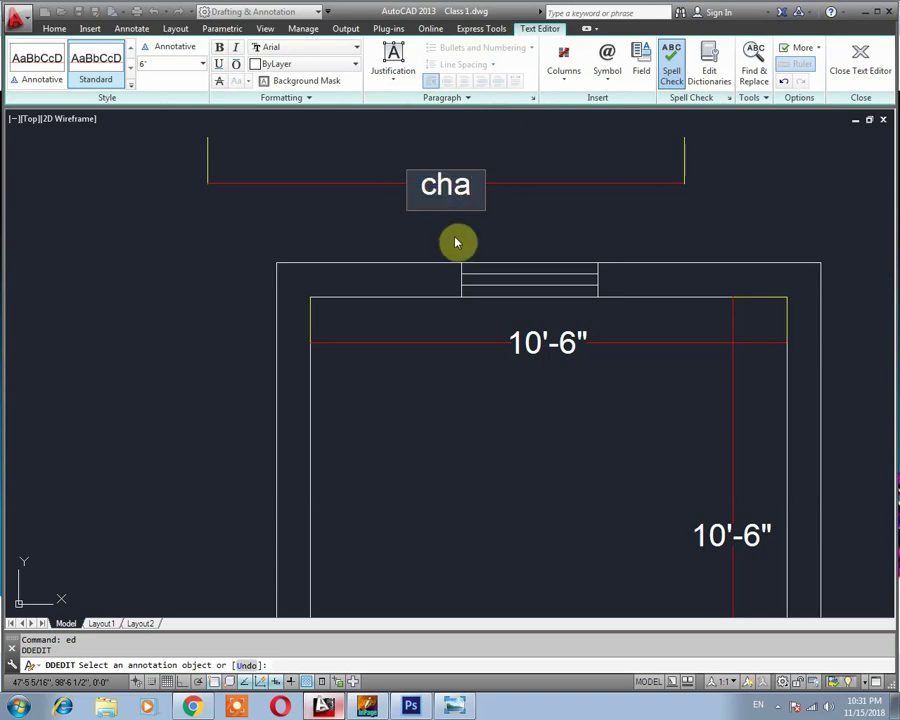
pyautogui.click(458, 243)
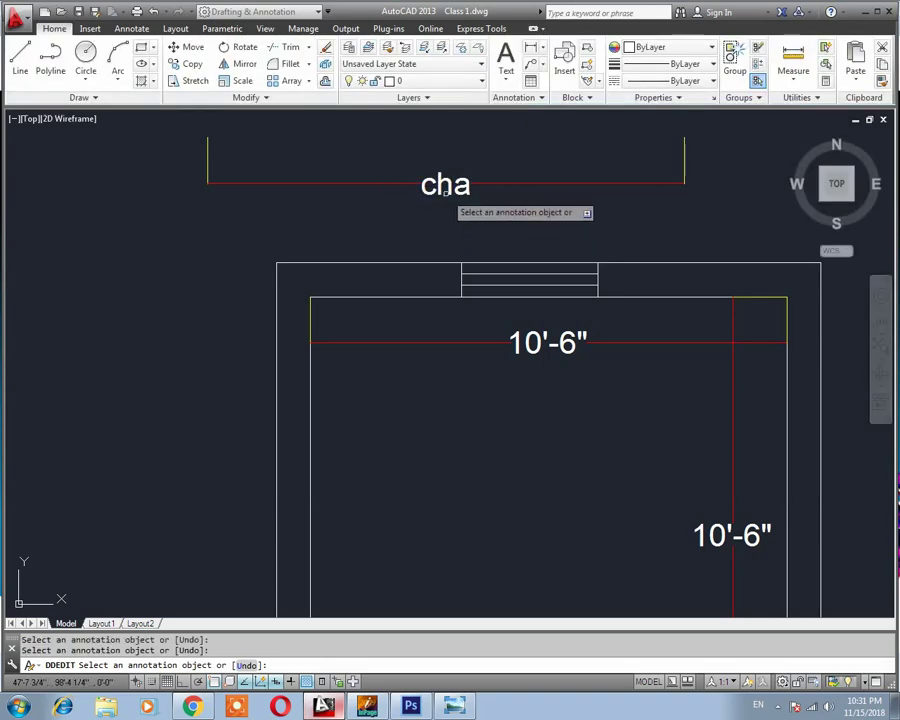
pyautogui.press('Escape')
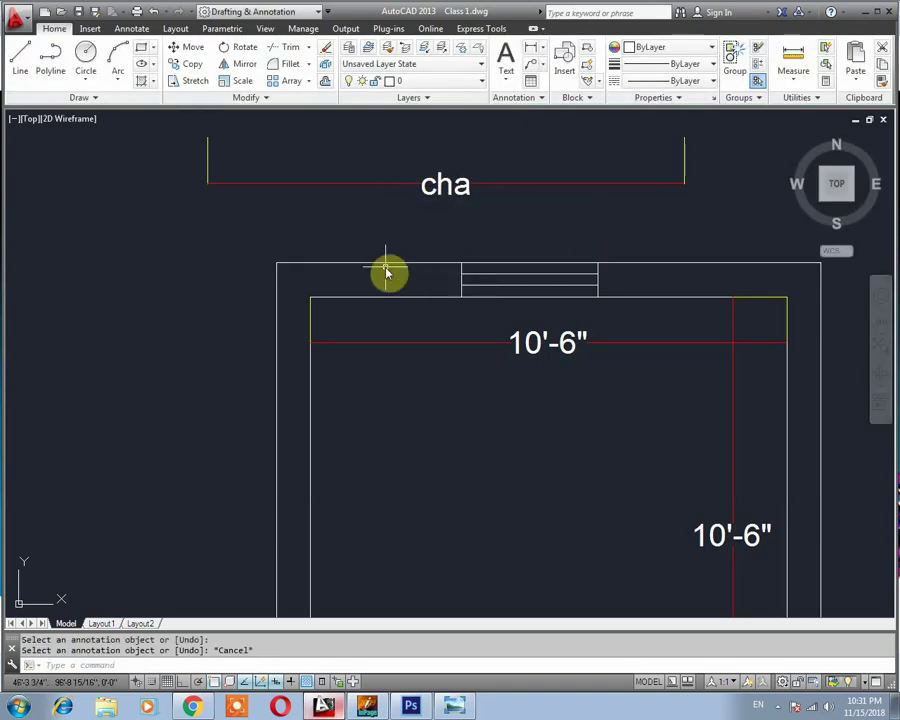
pyautogui.write('cha')
pyautogui.press('Return')
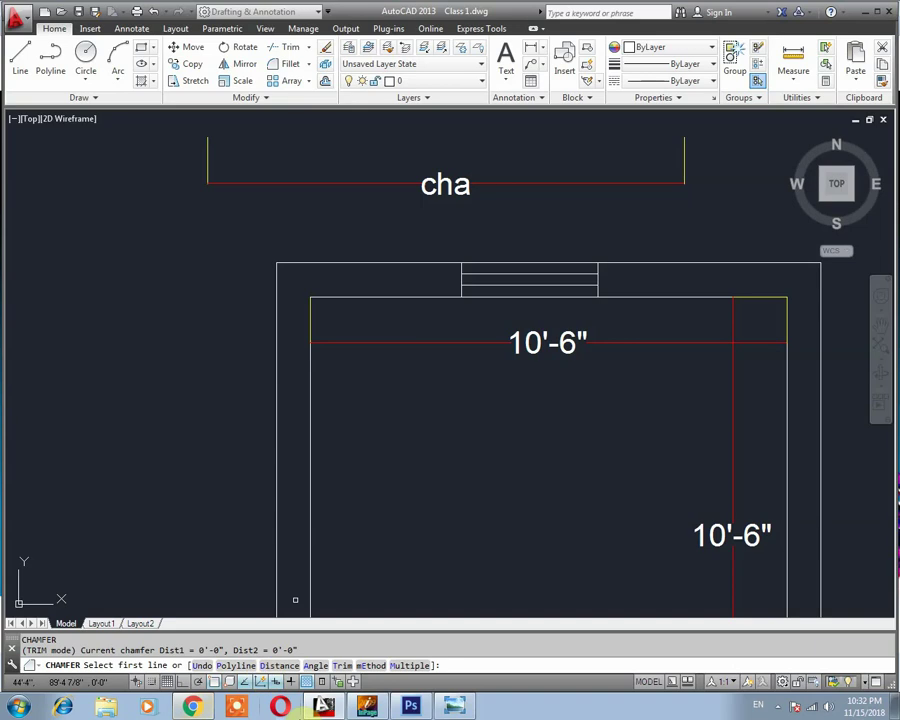
pyautogui.click(283, 666)
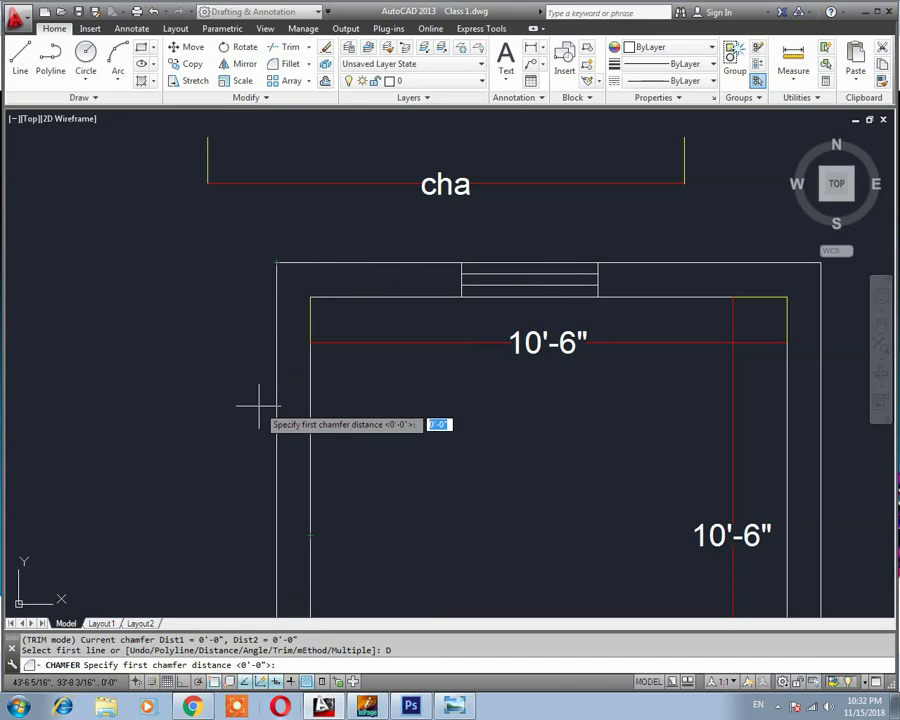
pyautogui.write('3')
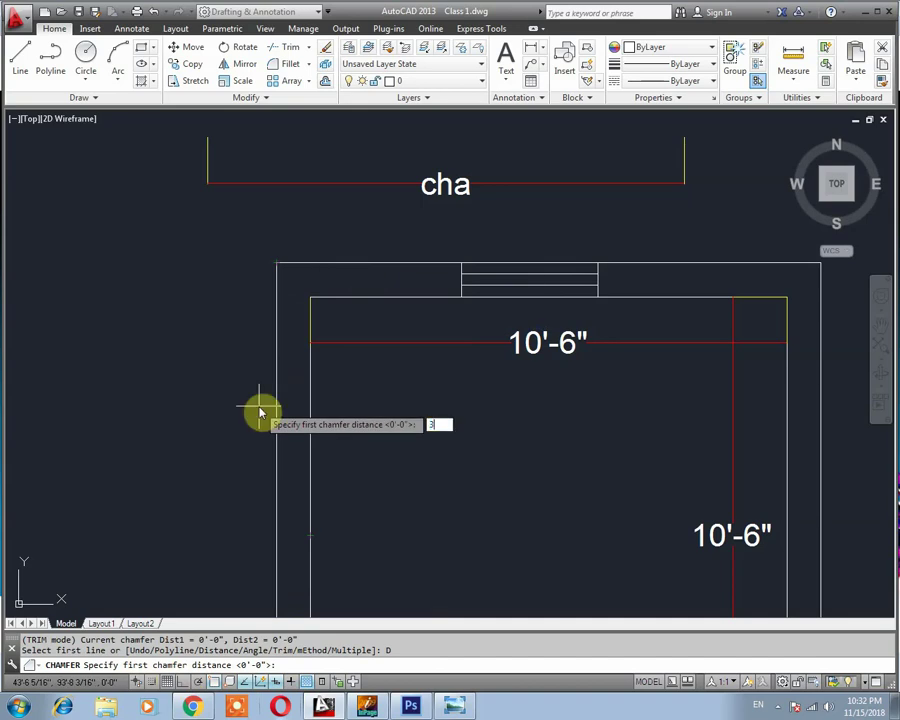
pyautogui.press('Return')
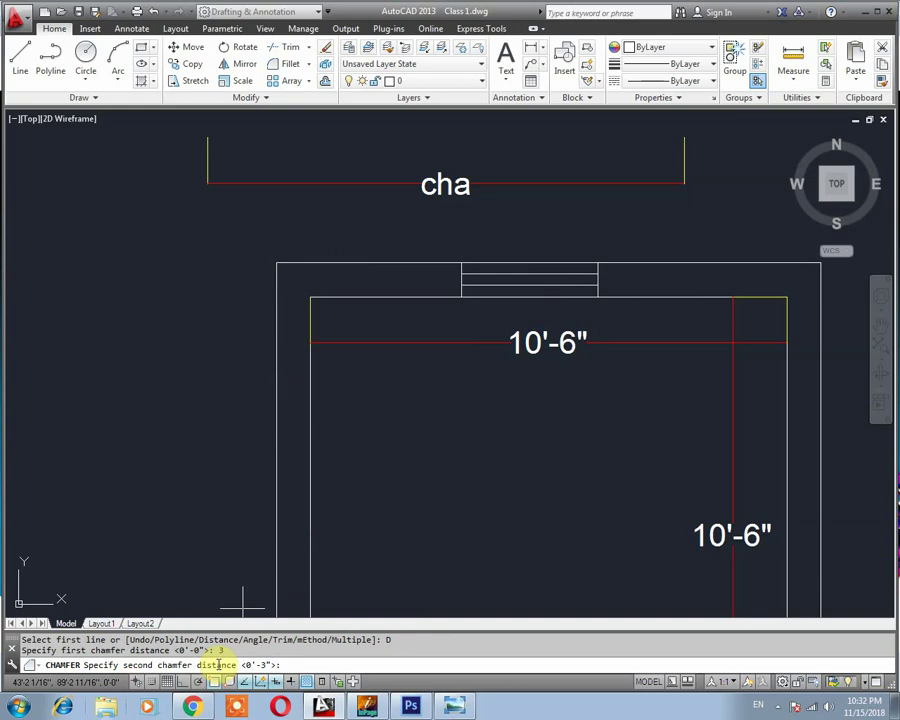
pyautogui.write('3')
pyautogui.press('Return')
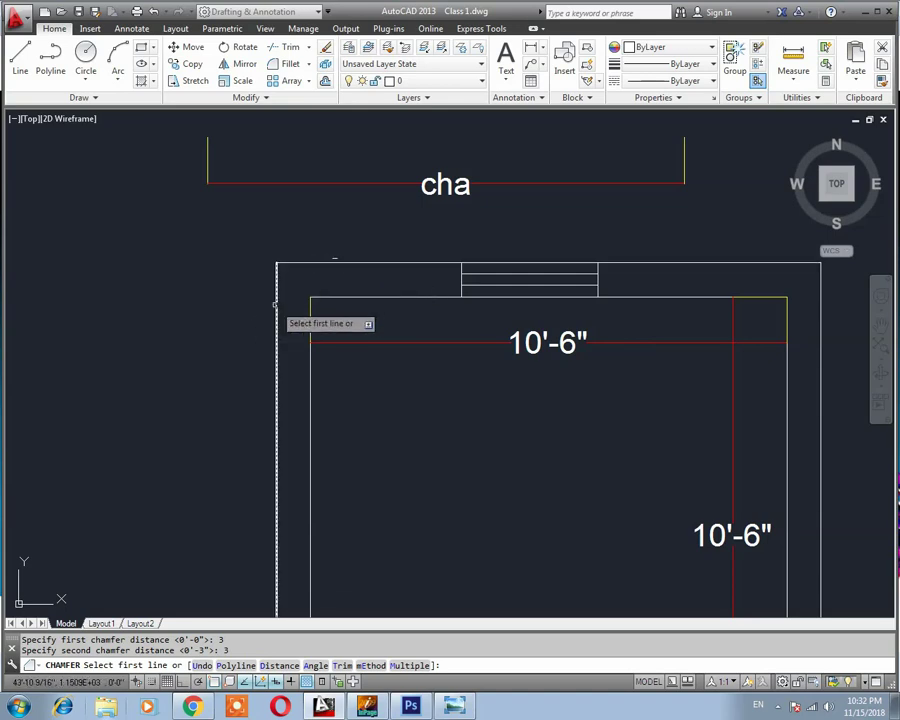
pyautogui.click(314, 261)
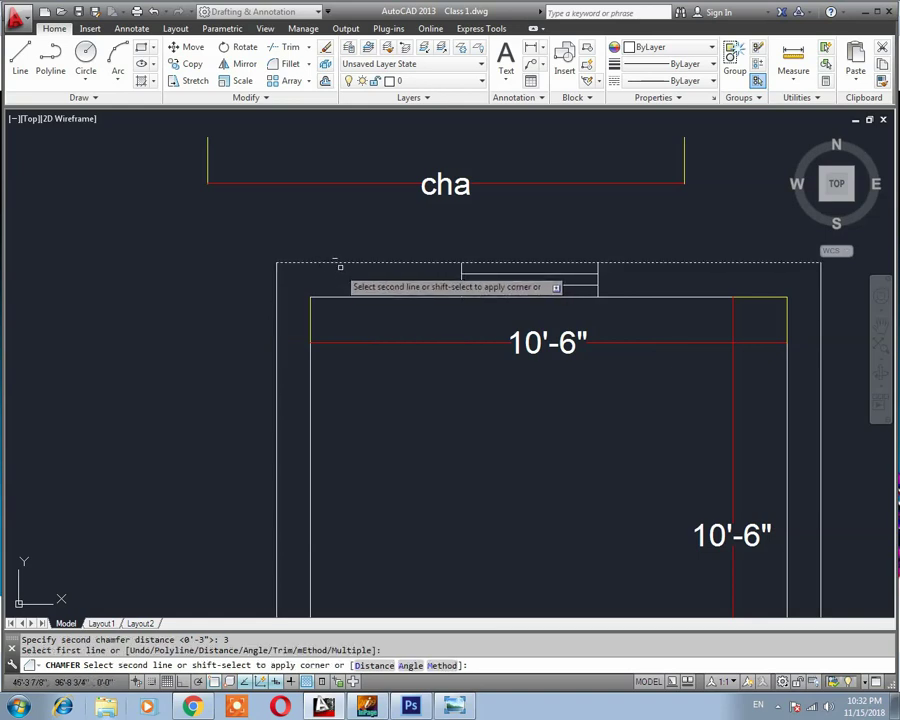
pyautogui.click(279, 325)
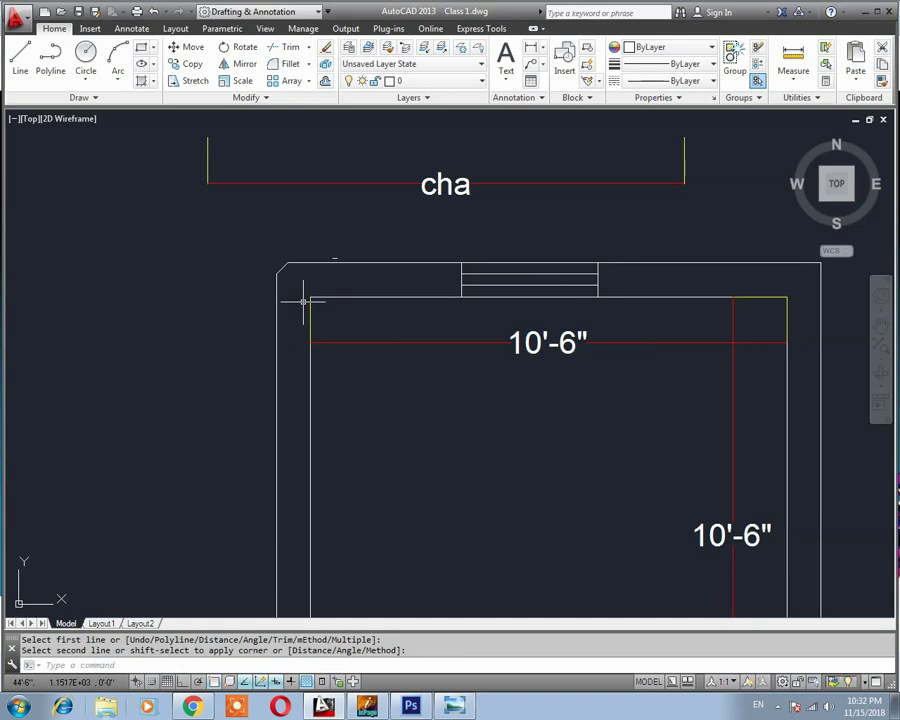
pyautogui.press('Escape')
pyautogui.scroll(2, 321, 299)
pyautogui.scroll(2, 321, 297)
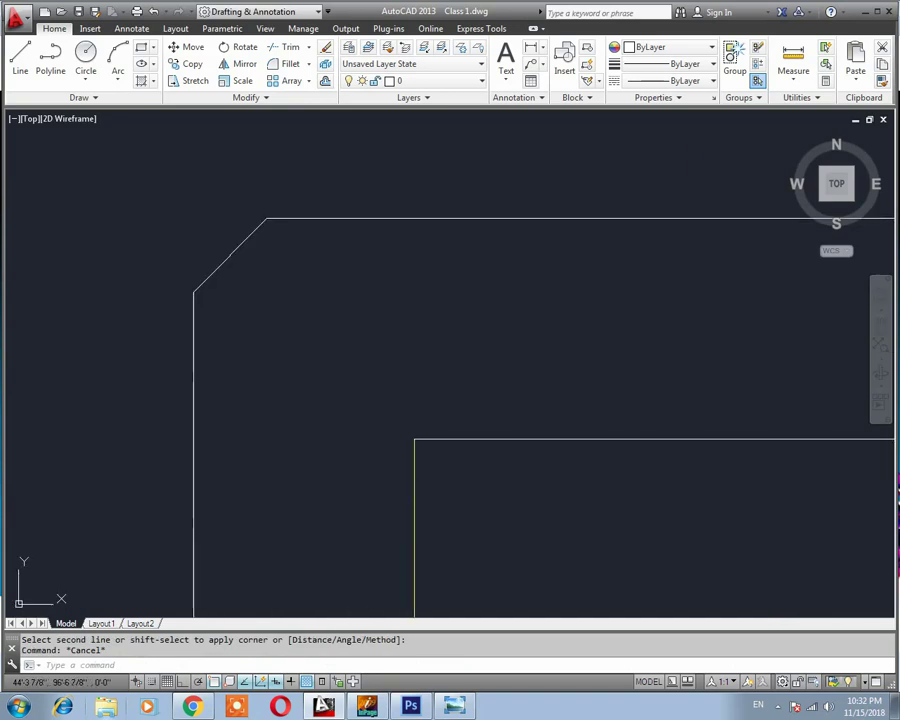
pyautogui.scroll(2, 327, 263)
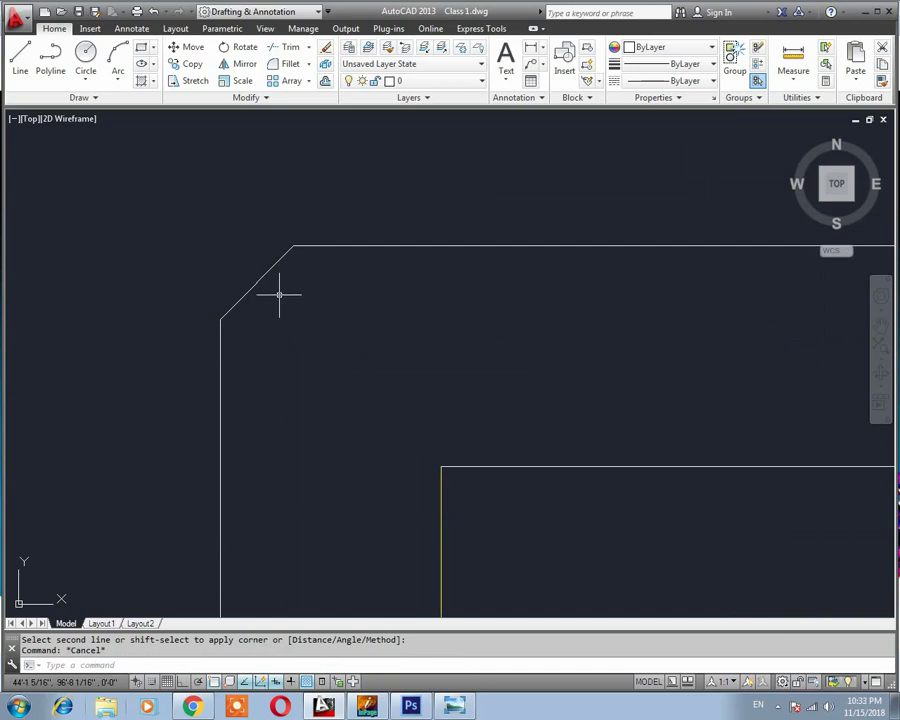
pyautogui.hotkey('ctrl', 'z')
pyautogui.hotkey('ctrl', 'z')
pyautogui.hotkey('ctrl', 'z')
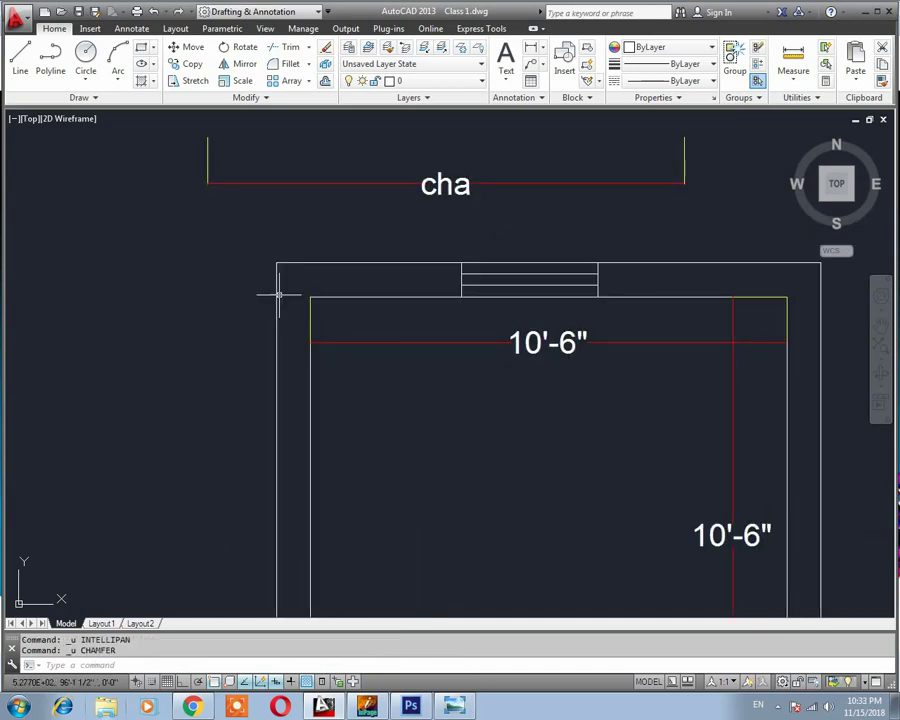
# Start a chamfer with distances set to 6 and 5.
pyautogui.press('Escape')
pyautogui.write('cha')
pyautogui.press('Return')
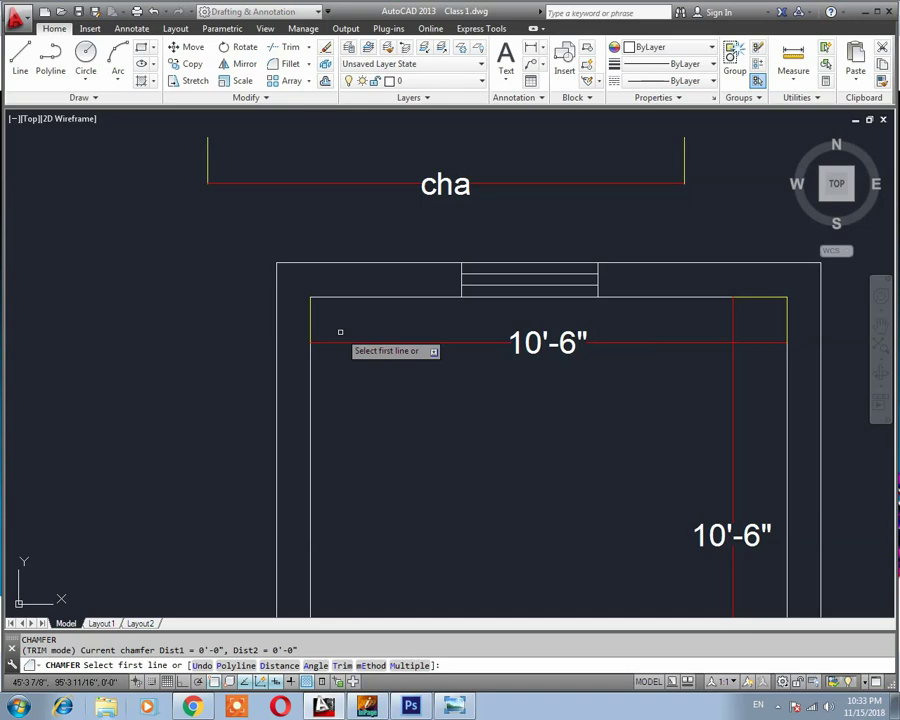
pyautogui.write('d')
pyautogui.press('Return')
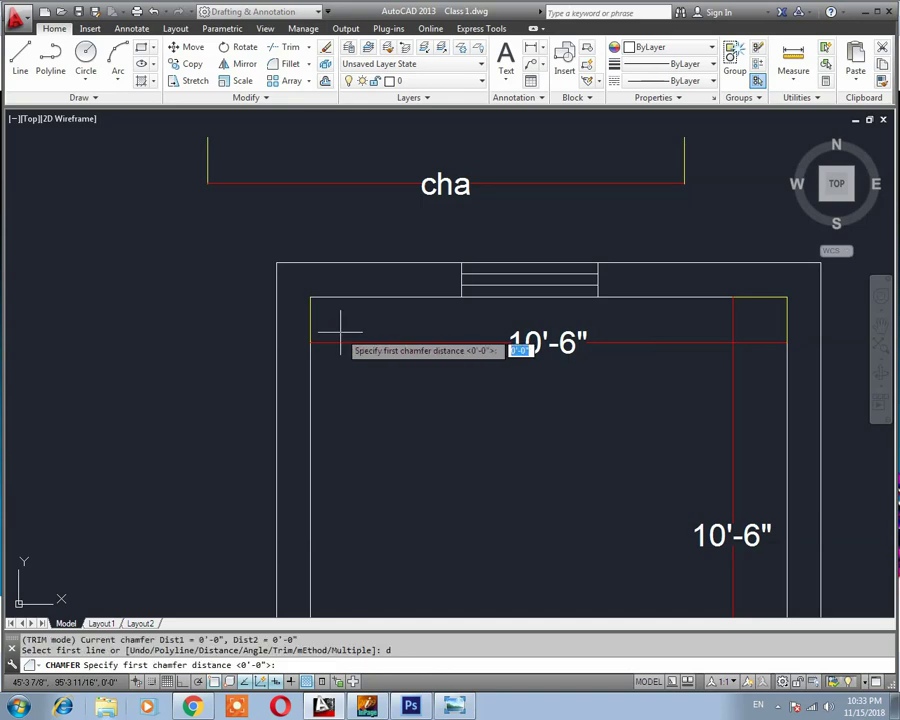
pyautogui.write('6')
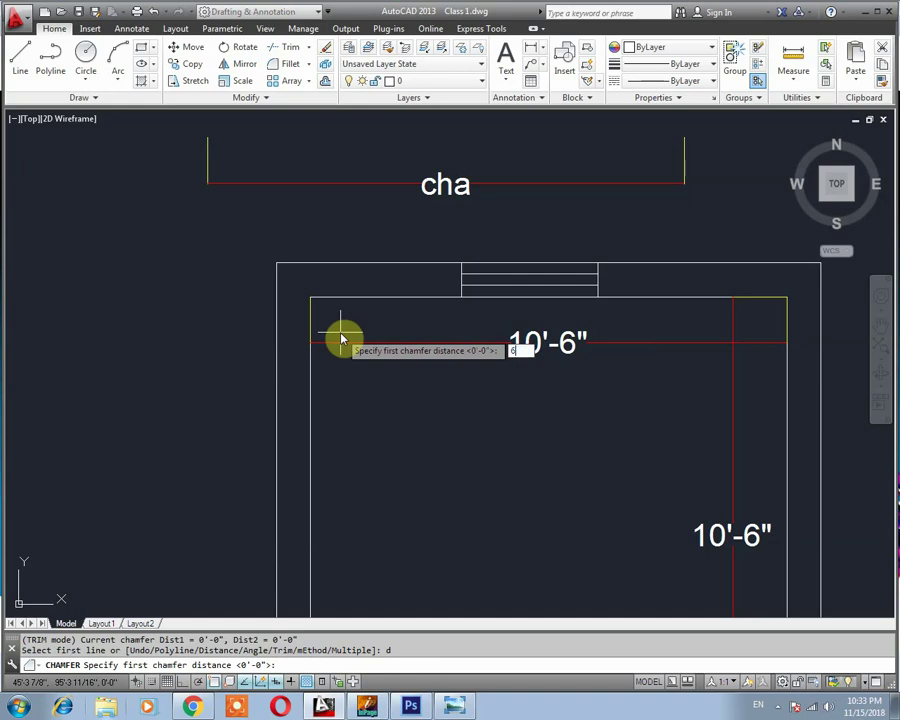
pyautogui.press('Return')
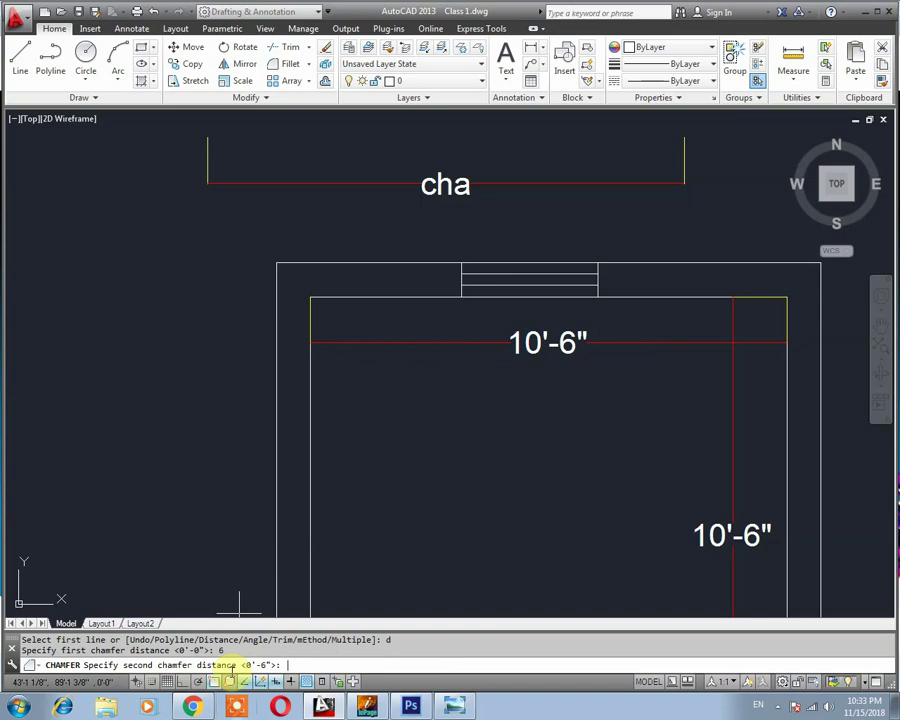
pyautogui.write('5')
pyautogui.press('Return')
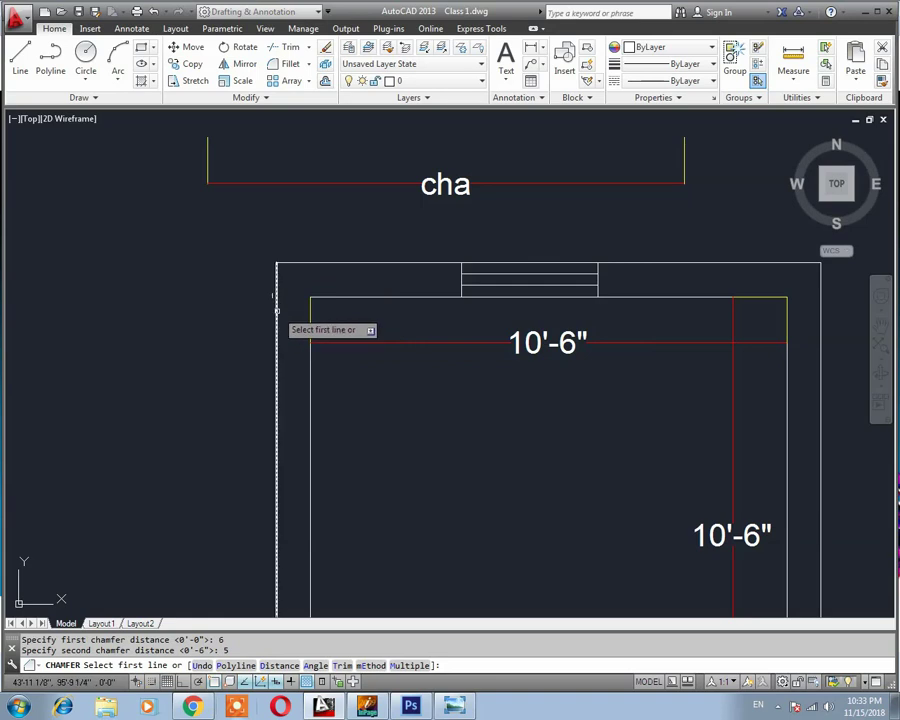
# Bevel the outer top-left wall corner using the left and top wall lines.
pyautogui.click(276, 313)
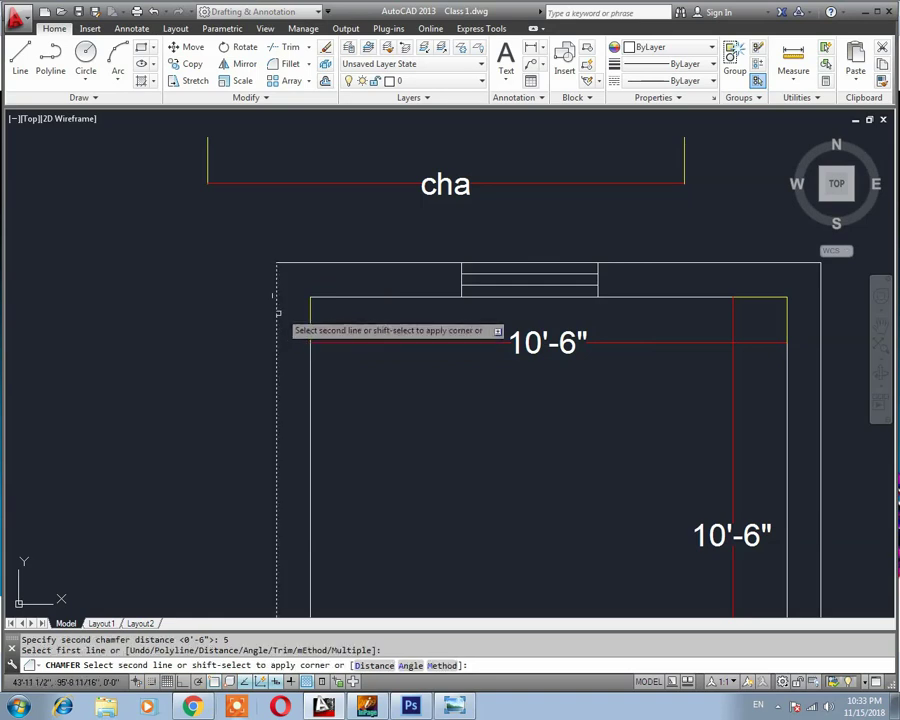
pyautogui.click(322, 263)
pyautogui.press('Escape')
pyautogui.scroll(2, 290, 343)
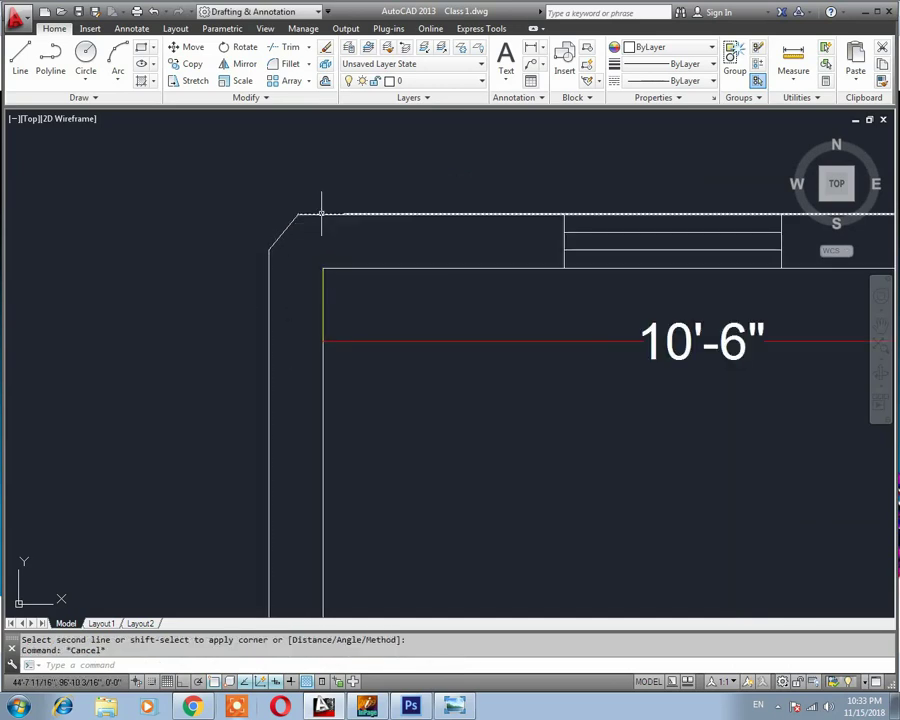
pyautogui.moveTo(320, 222); pyautogui.dragTo(318, 268, button='middle')
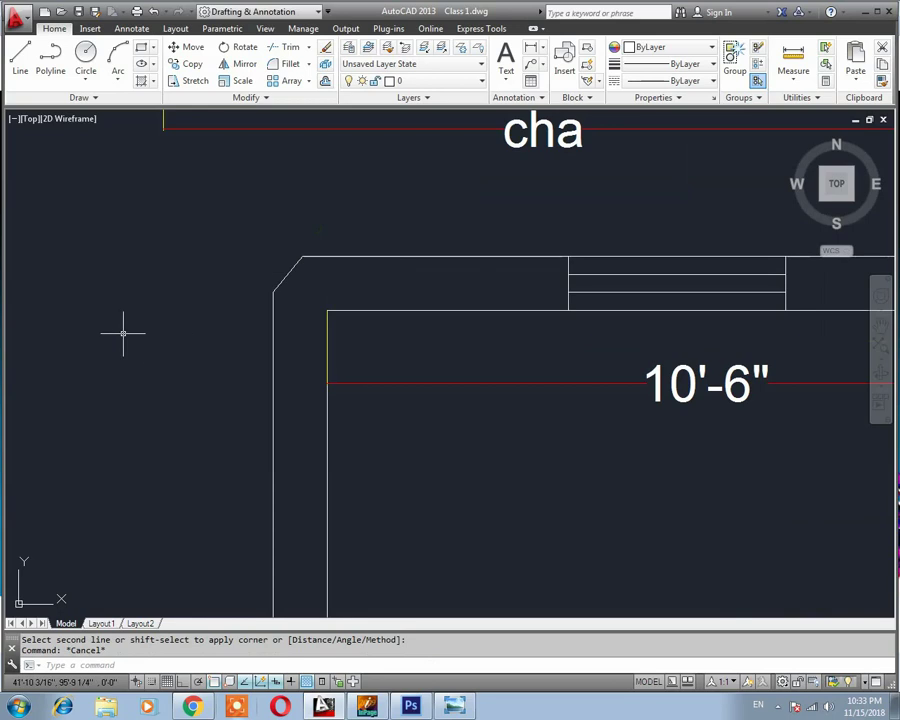
# Draw helper lines extending the top wall left and the left wall up past the chamfer.
pyautogui.write('l')
pyautogui.press('Return')
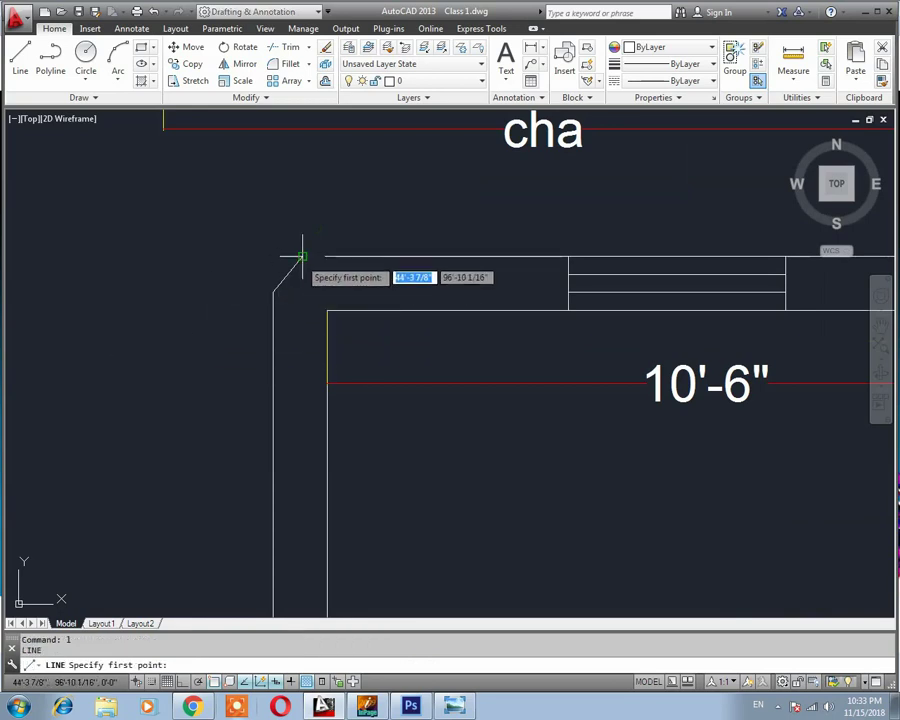
pyautogui.click(300, 257)
pyautogui.click(135, 252)
pyautogui.press('Escape')
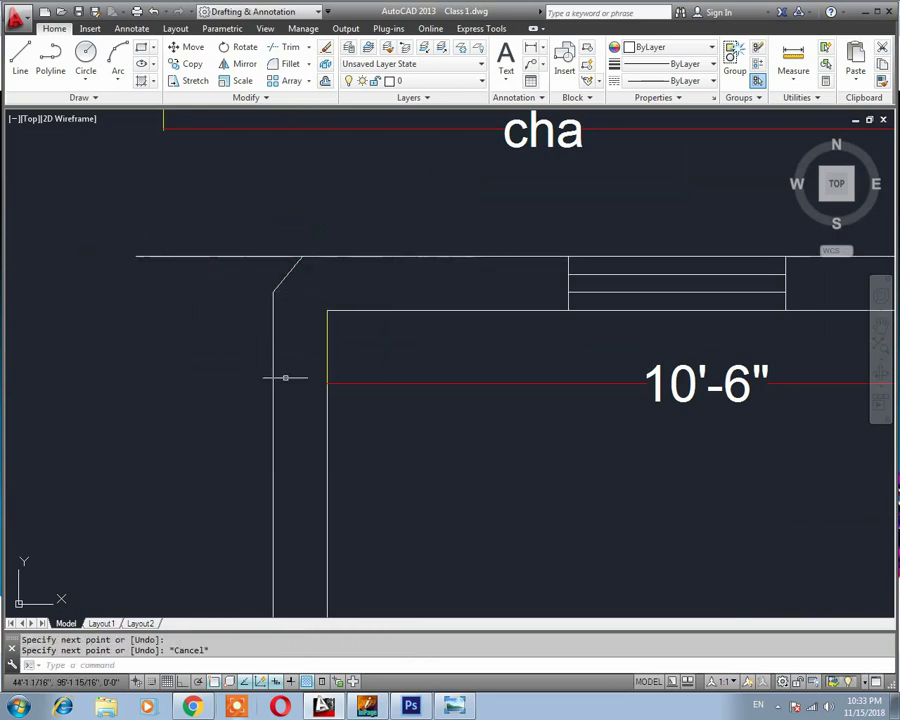
pyautogui.write('l')
pyautogui.press('Return')
pyautogui.click(272, 292)
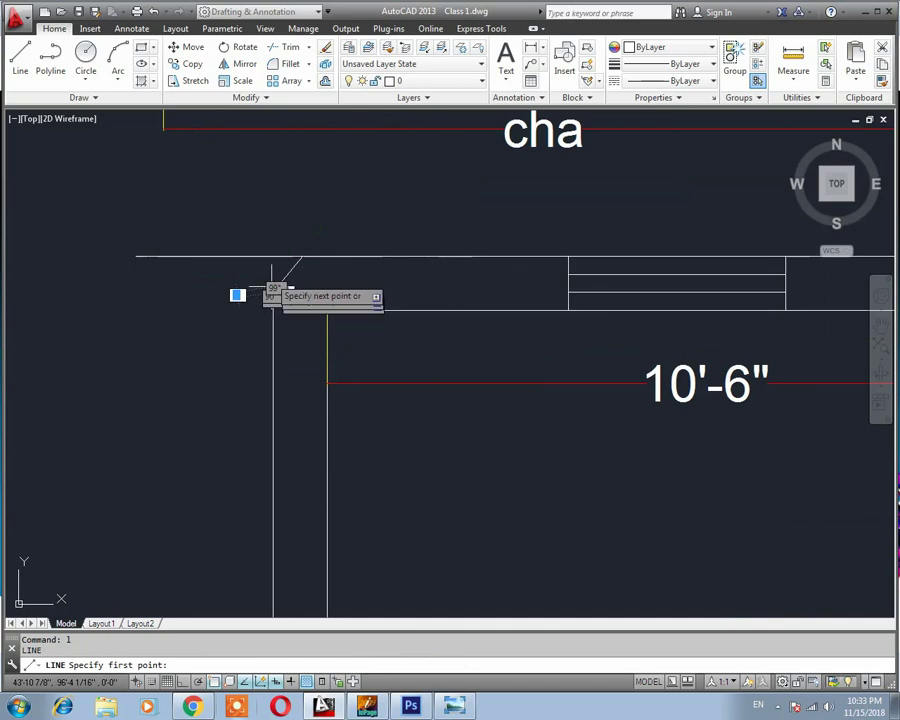
pyautogui.click(272, 198)
pyautogui.press('Escape')
pyautogui.scroll(3, 236, 310)
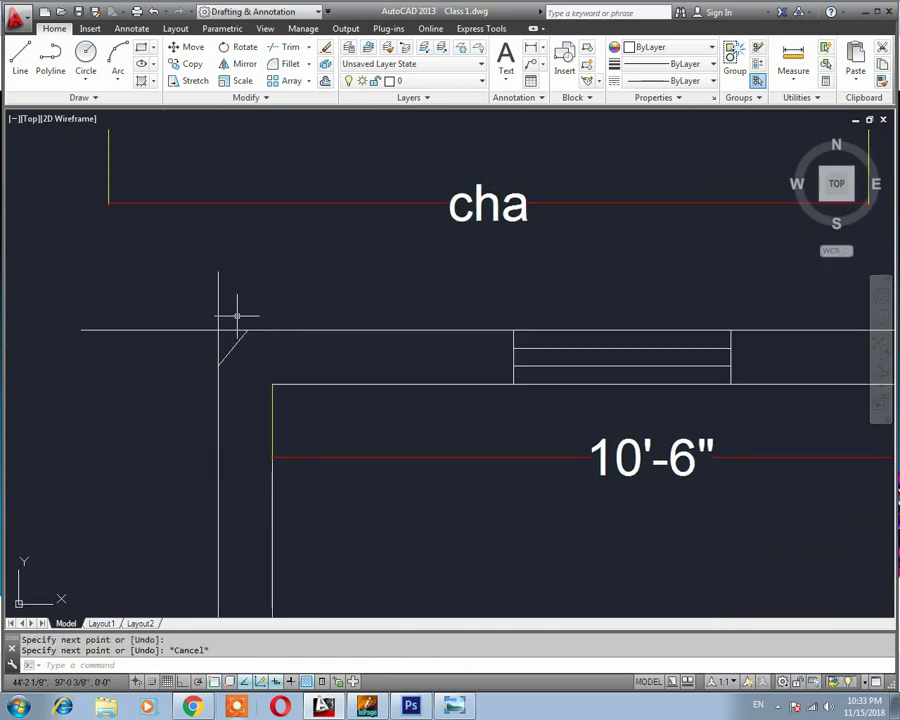
pyautogui.scroll(1, 234, 316)
pyautogui.scroll(3, 212, 328)
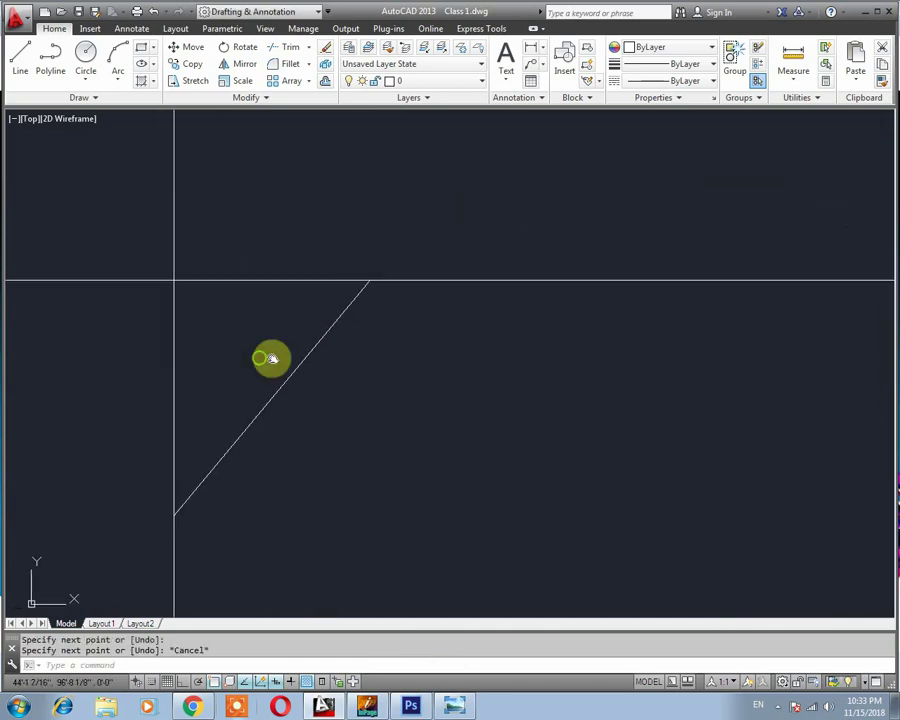
# Add a 5" aligned dimension across the top chamfer setback.
pyautogui.write('da')
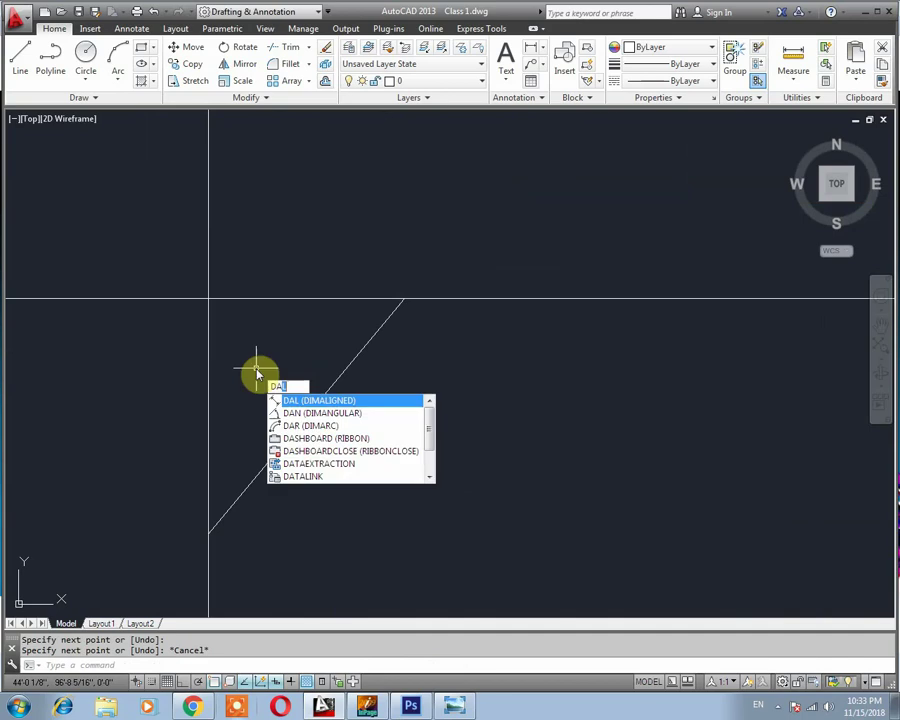
pyautogui.write('l')
pyautogui.press('Return')
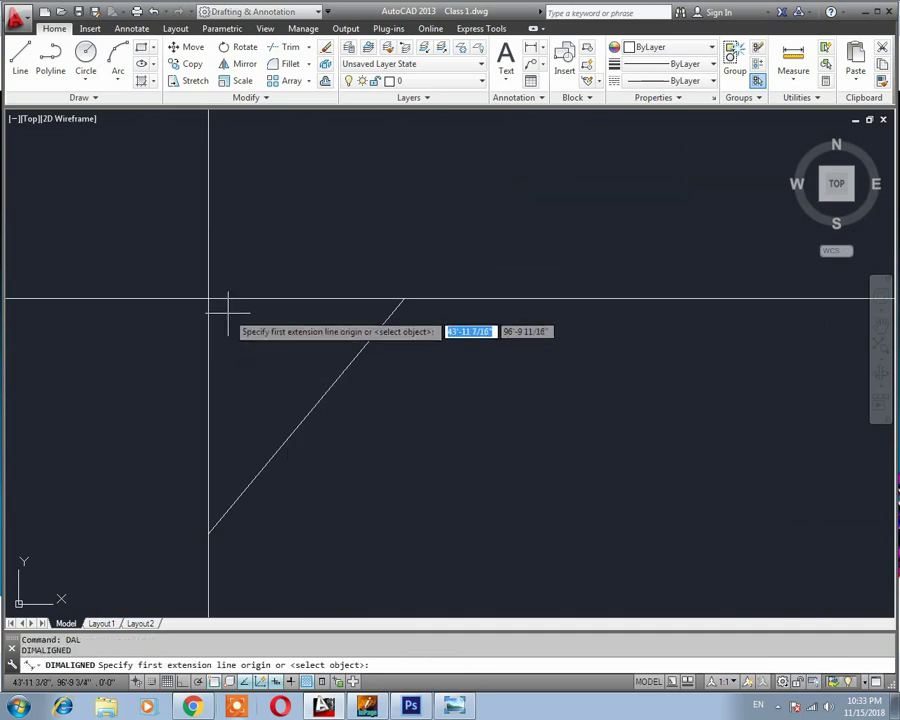
pyautogui.click(208, 297)
pyautogui.click(404, 295)
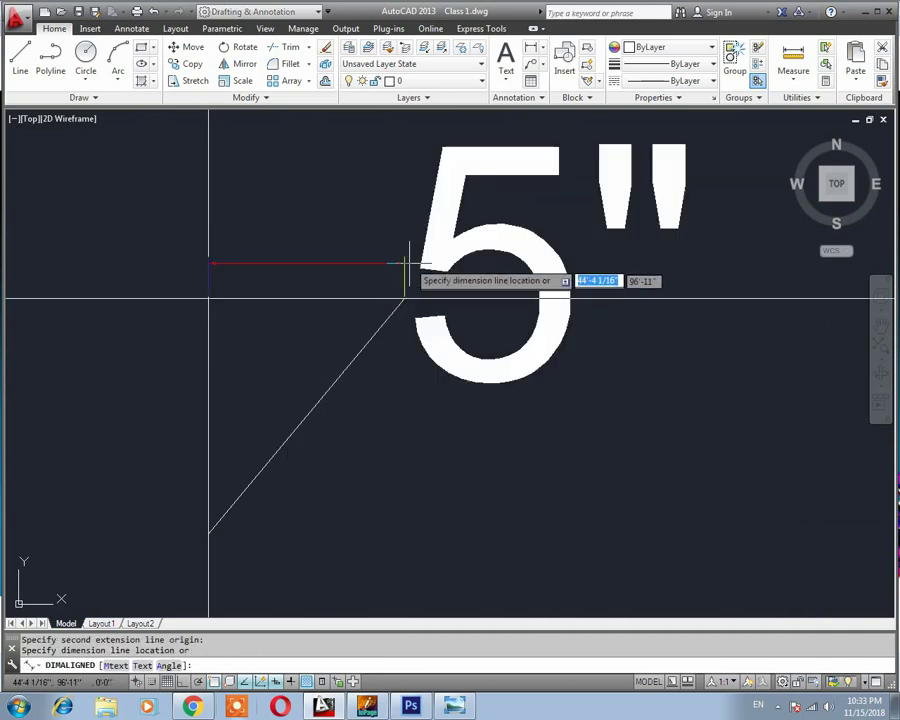
pyautogui.click(444, 260)
pyautogui.scroll(-1, 373, 343)
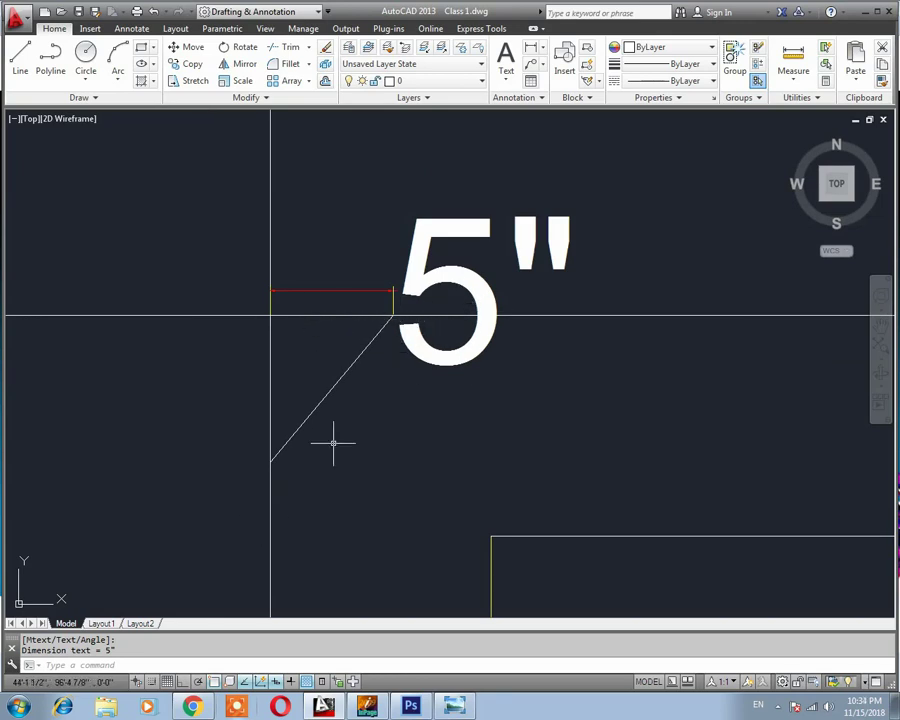
# Add a 6" aligned dimension along the left chamfer setback.
pyautogui.write('dal')
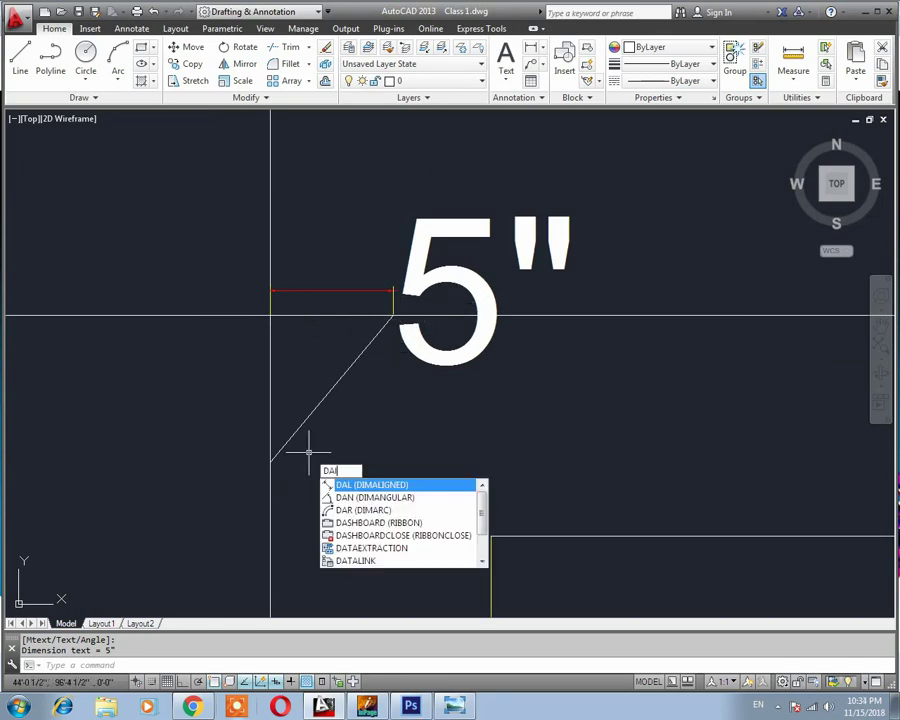
pyautogui.press('Return')
pyautogui.click(270, 462)
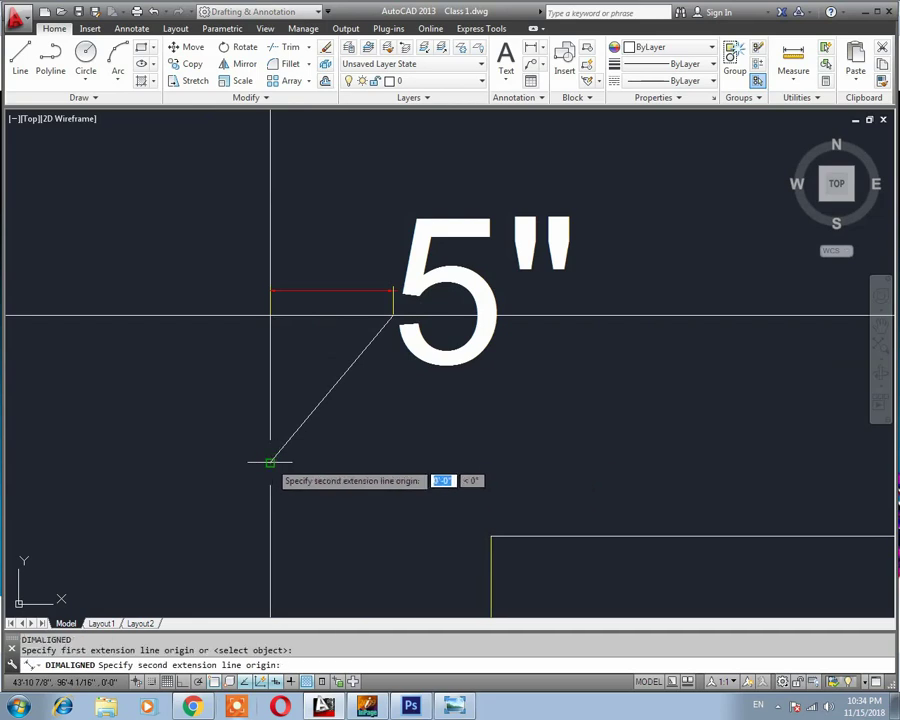
pyautogui.click(270, 315)
pyautogui.click(133, 320)
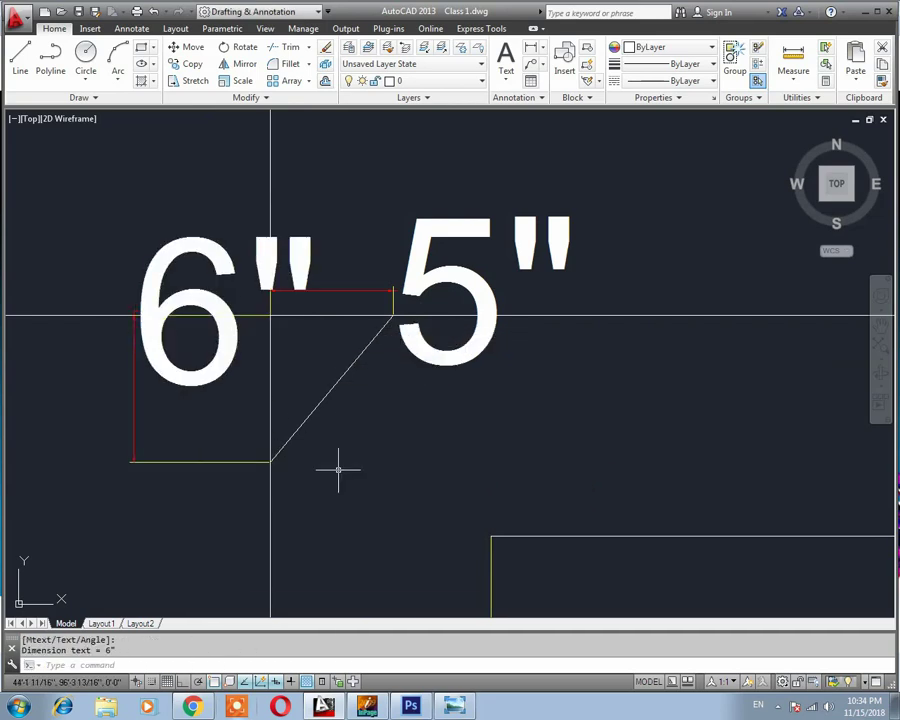
pyautogui.press('Escape')
pyautogui.scroll(-3, 340, 470)
pyautogui.scroll(-2, 355, 478)
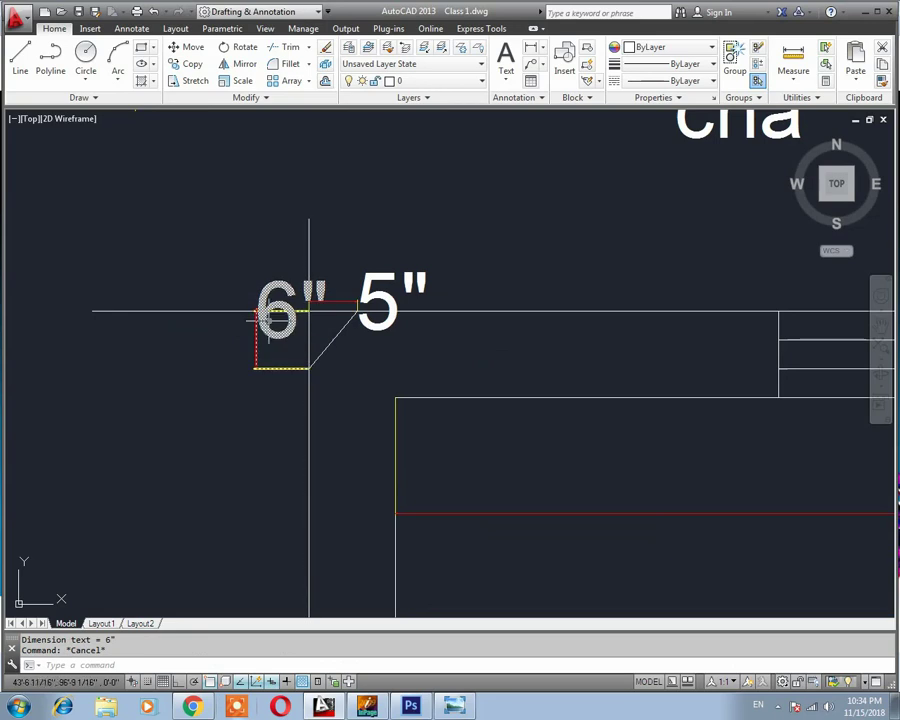
# Delete the 5" and 6" dimensions and both helper lines.
pyautogui.click(380, 310)
pyautogui.press('Delete')
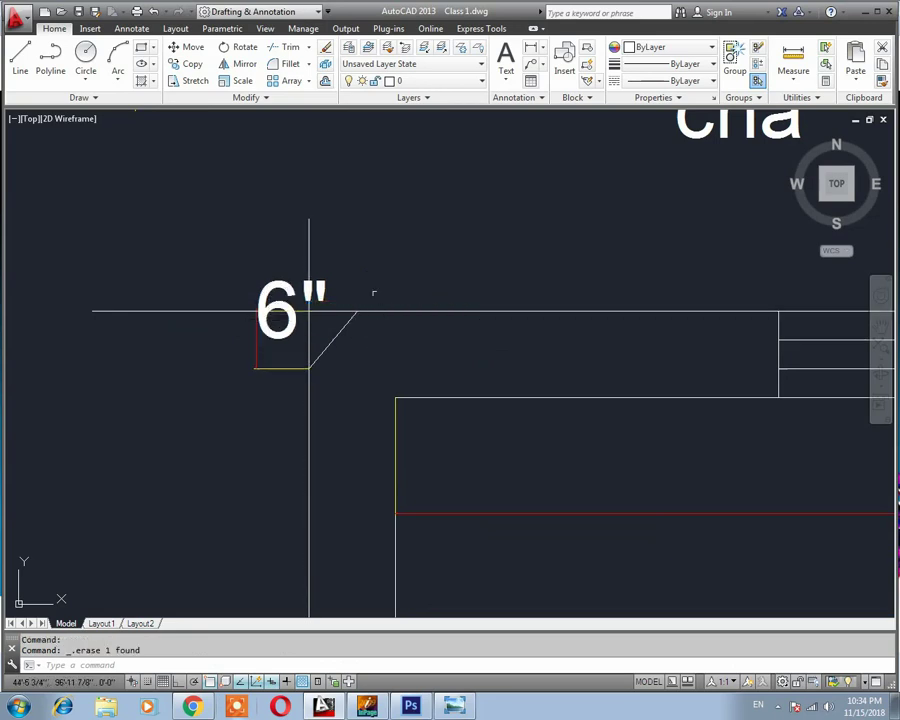
pyautogui.click(284, 276)
pyautogui.press('Delete')
pyautogui.click(313, 311)
pyautogui.press('Delete')
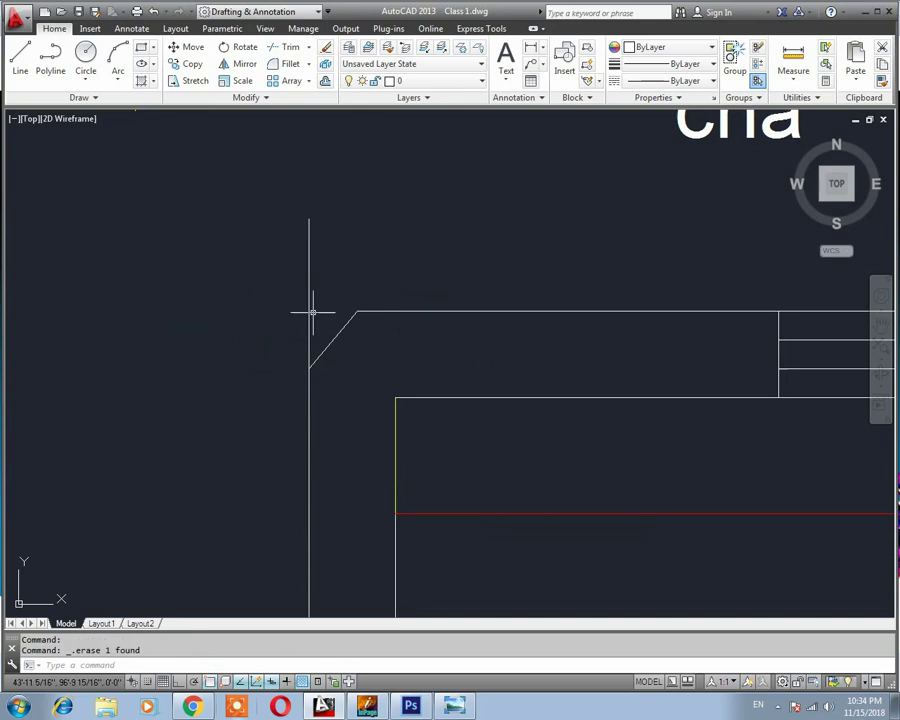
pyautogui.click(310, 314)
pyautogui.press('Delete')
pyautogui.press('Escape')
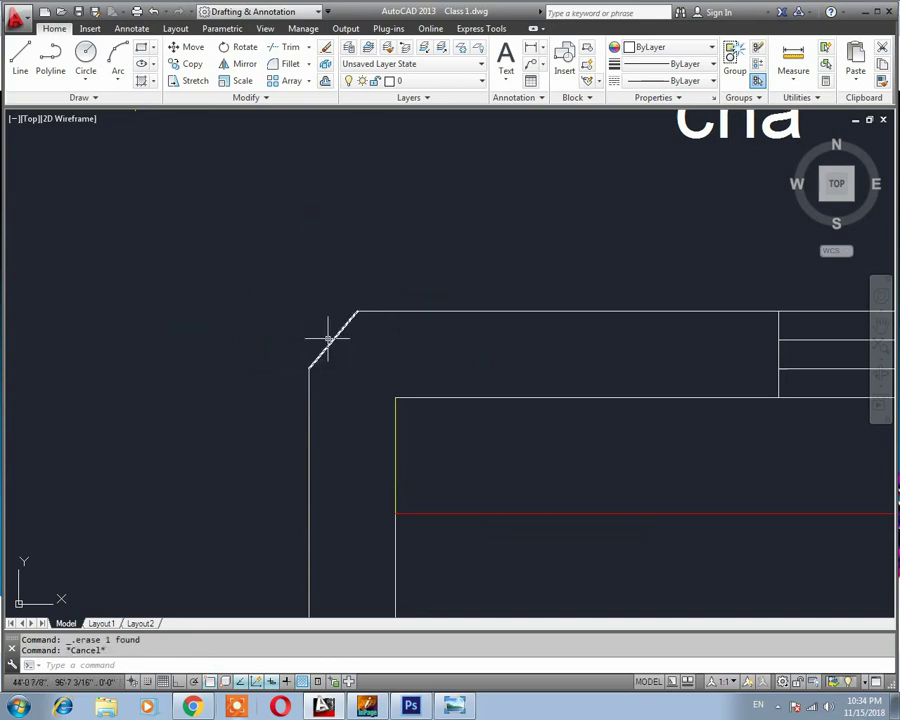
# Offset the outer chamfer line 9 toward the inside of the room.
pyautogui.write('o')
pyautogui.press('Return')
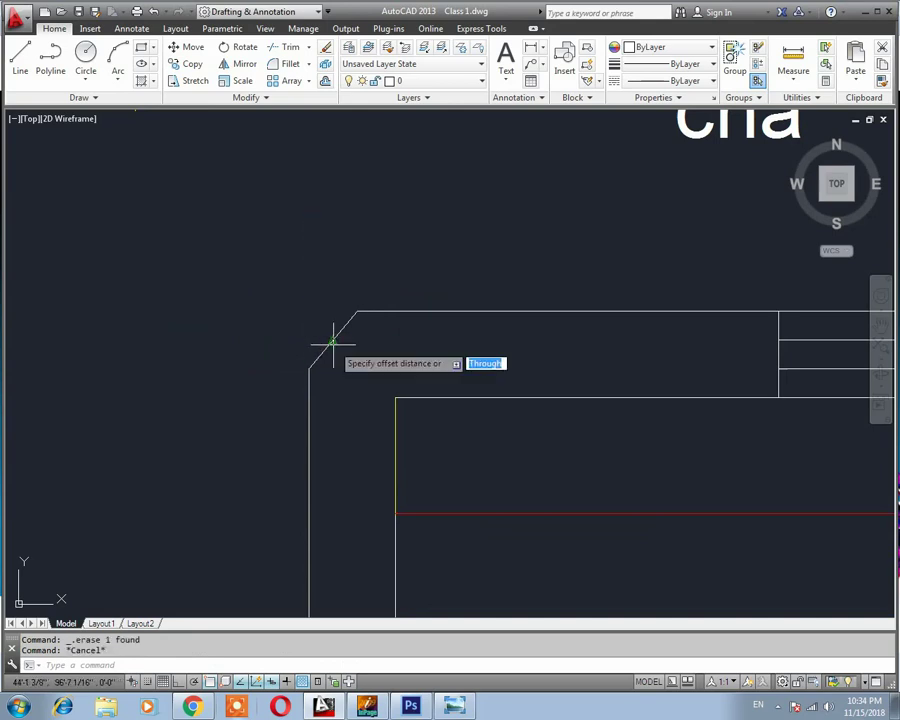
pyautogui.write('9')
pyautogui.press('Return')
pyautogui.click(331, 343)
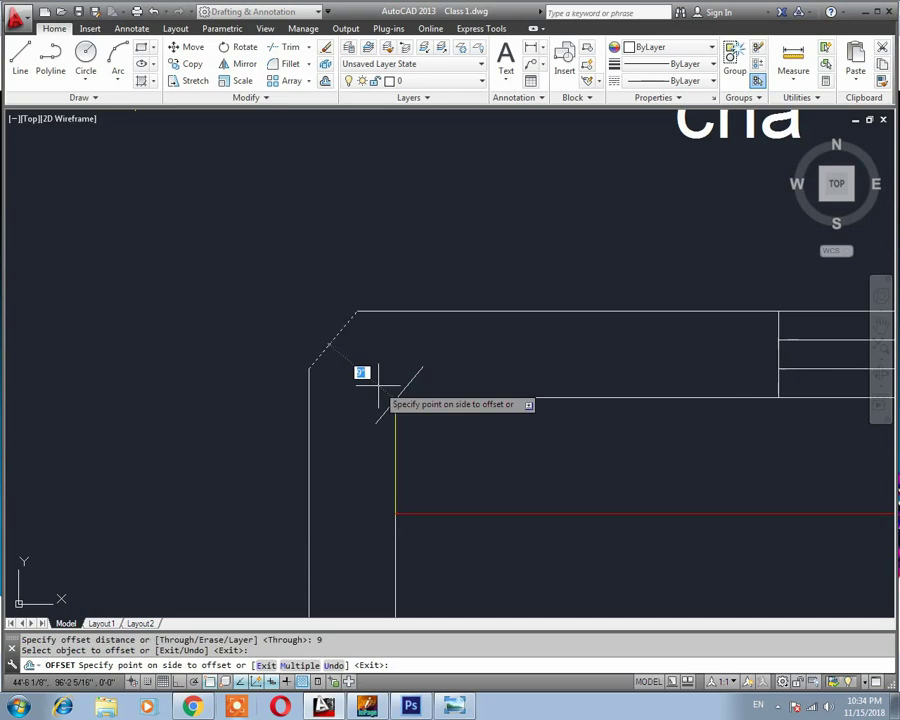
pyautogui.click(400, 420)
pyautogui.press('Escape')
pyautogui.moveTo(422, 388); pyautogui.dragTo(341, 348, button='middle')
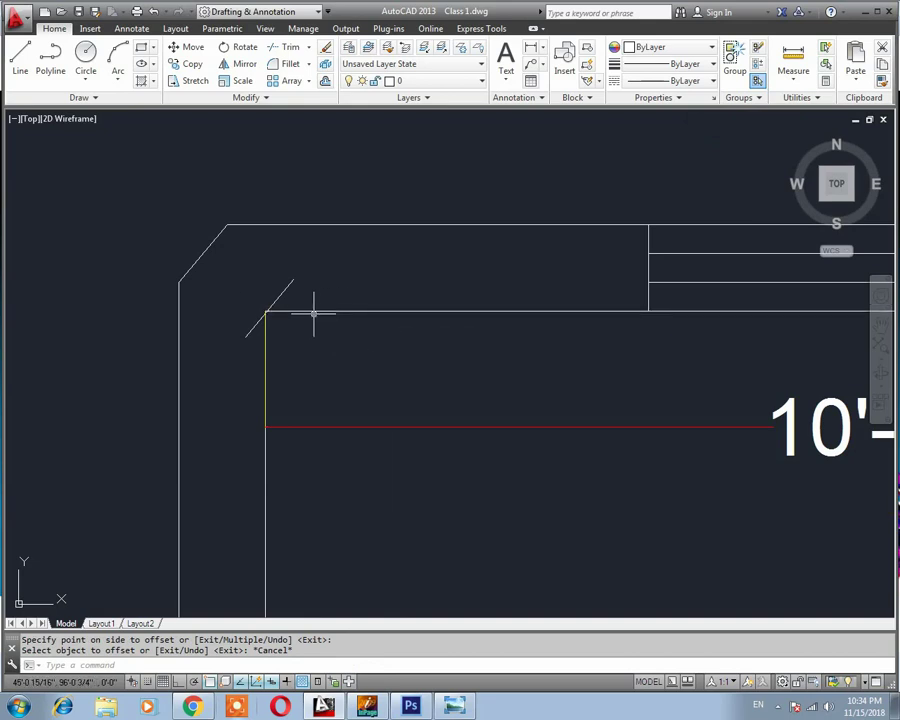
# Remove the offset diagonal line and center the view on the inner corner.
pyautogui.press('Escape')
pyautogui.click(282, 293)
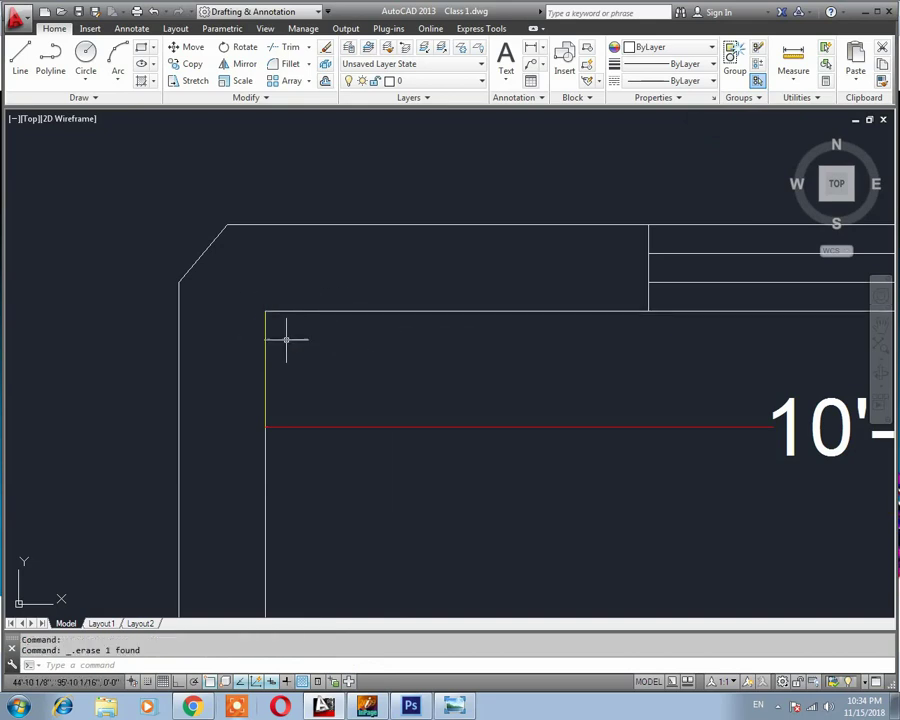
pyautogui.press('Escape')
pyautogui.moveTo(305, 351)
pyautogui.mouseDown(button='middle')
pyautogui.moveTo(283, 297)
pyautogui.moveTo(317, 313)
pyautogui.mouseUp(button='middle')
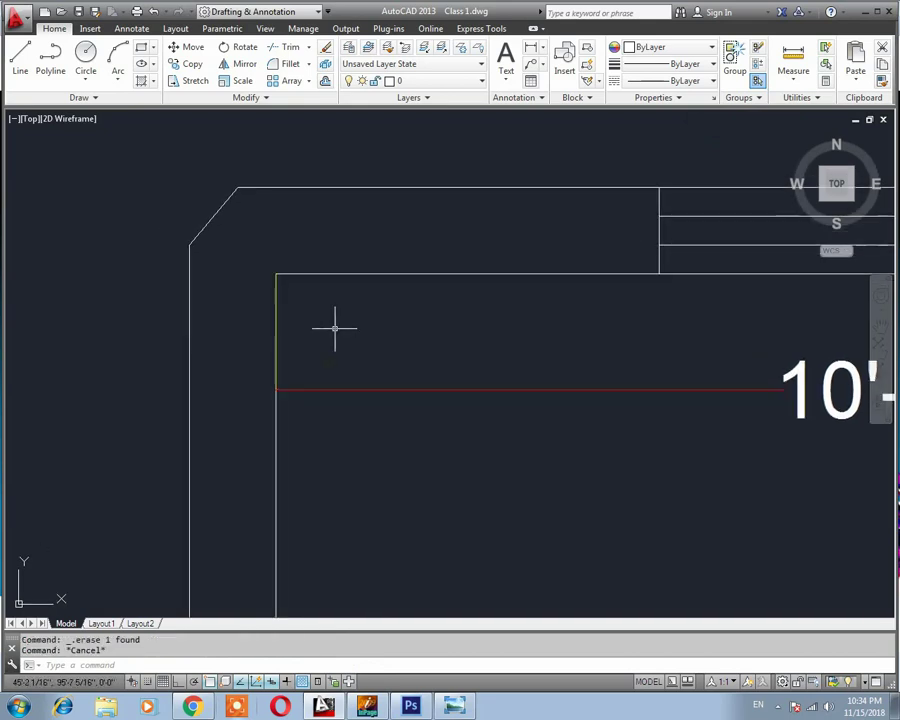
# Chamfer the inner top-left wall corner with distances 6 and 5.
pyautogui.write('c')
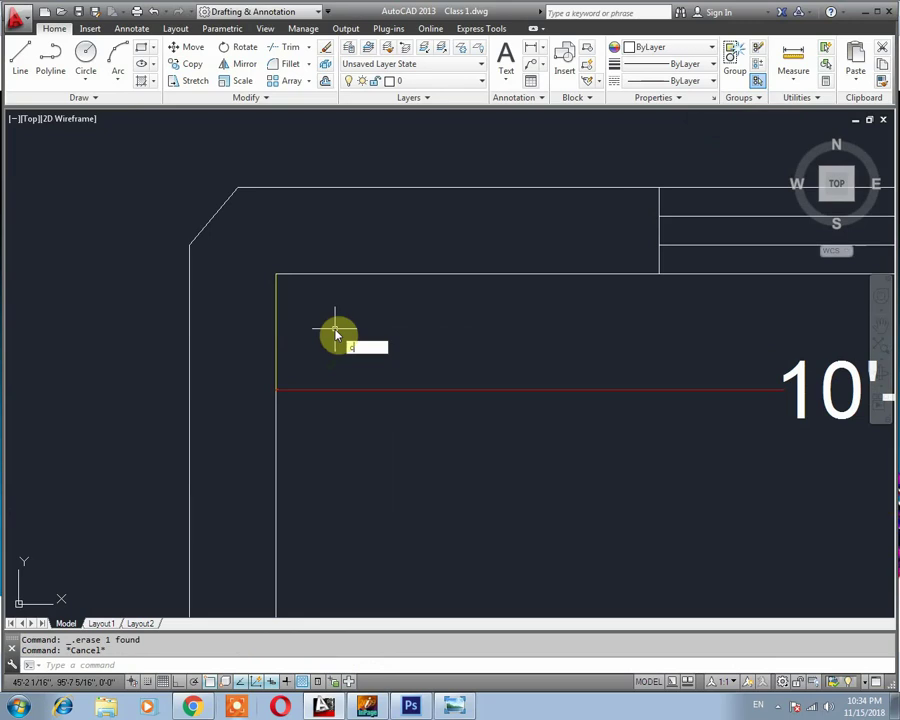
pyautogui.write('h')
pyautogui.press('Return')
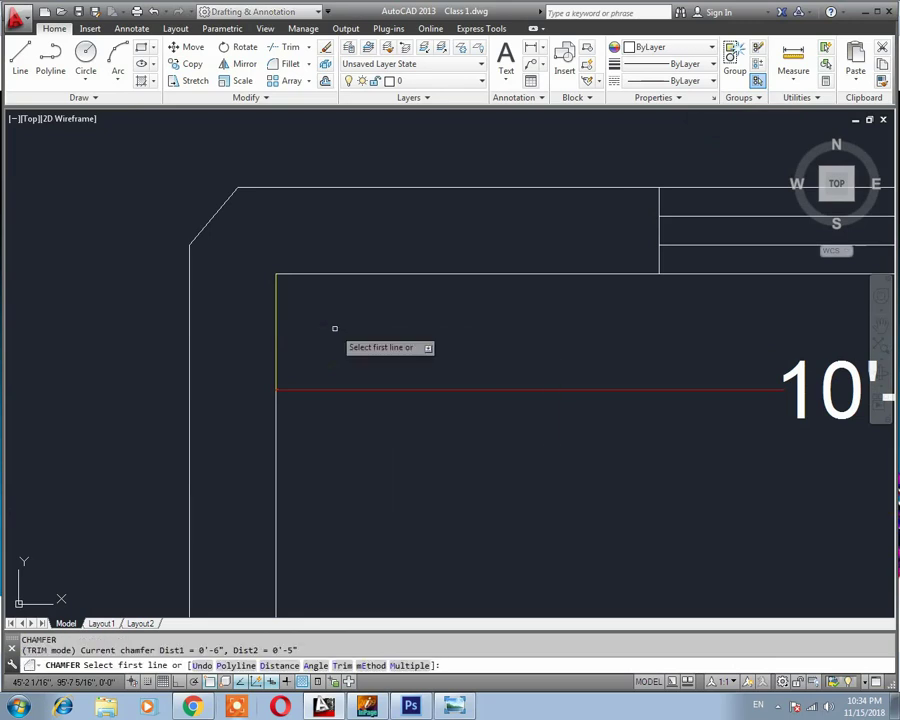
pyautogui.write('d')
pyautogui.press('Return')
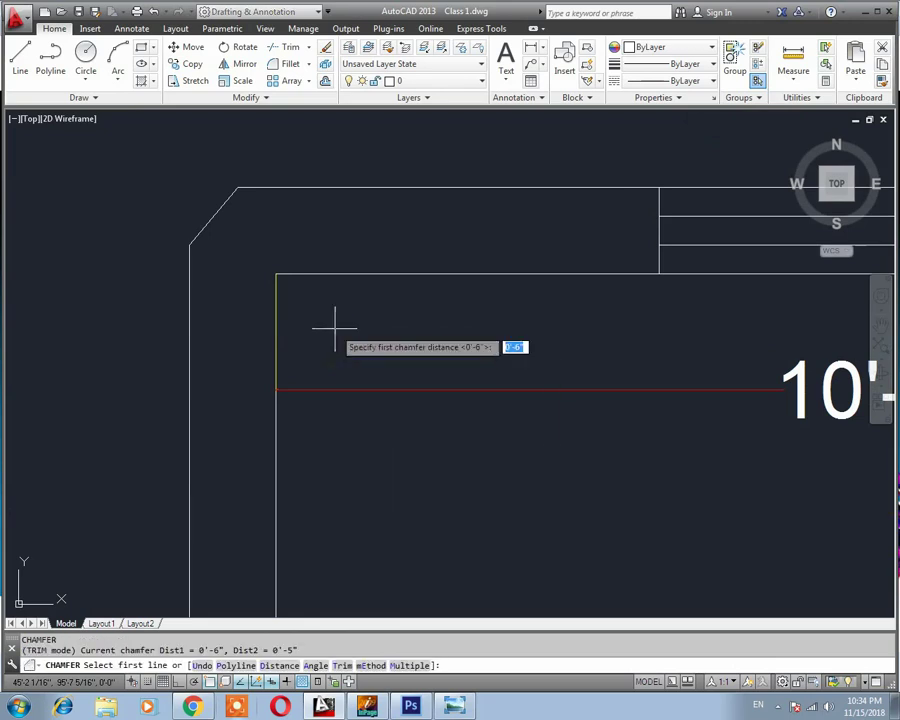
pyautogui.write('6')
pyautogui.press('Return')
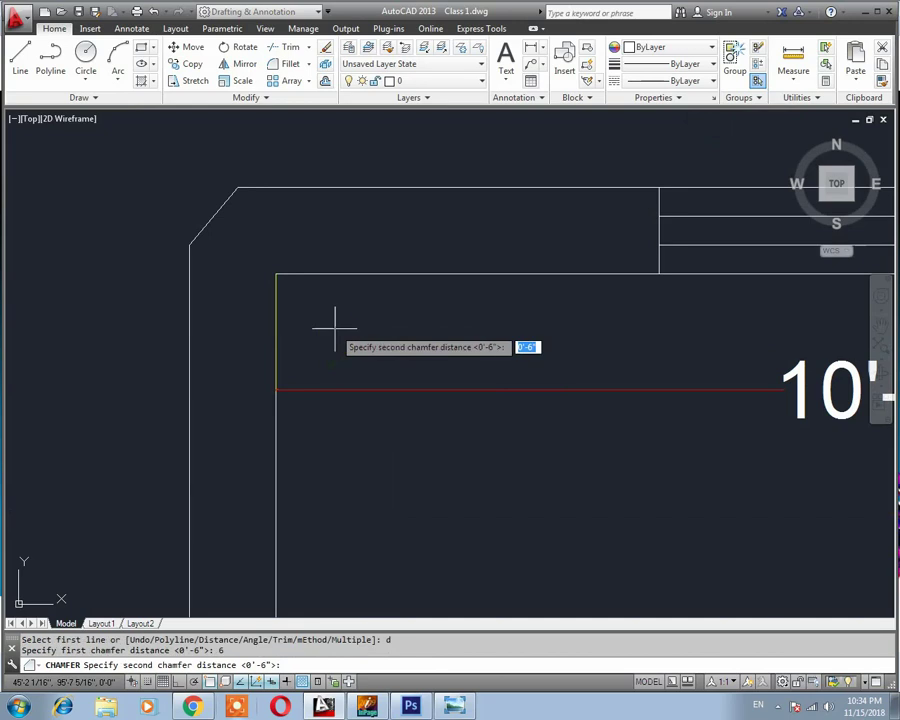
pyautogui.write('5')
pyautogui.press('Return')
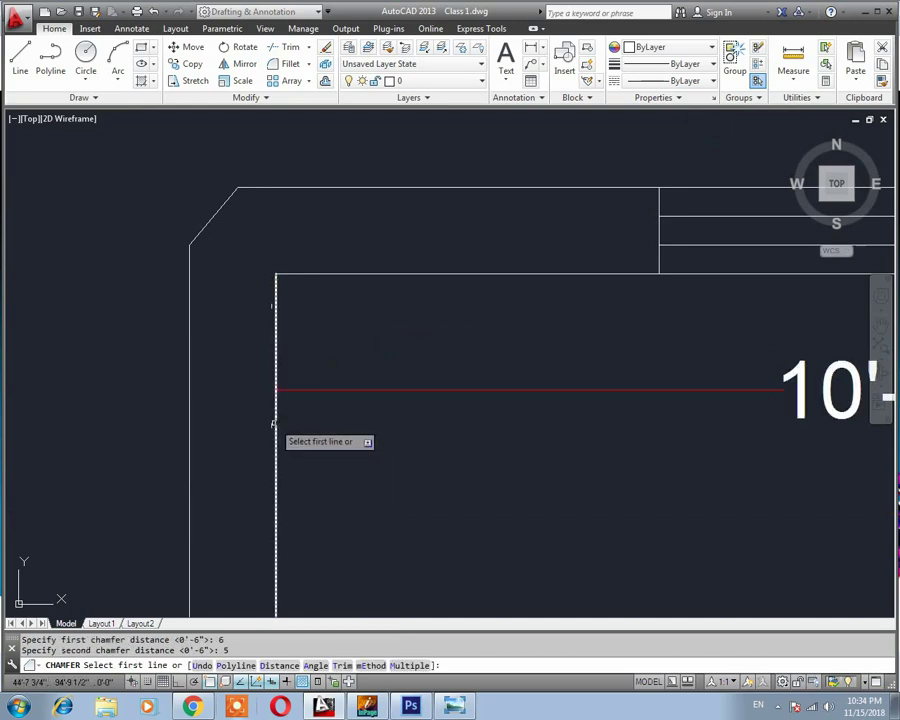
pyautogui.click(276, 420)
pyautogui.click(334, 274)
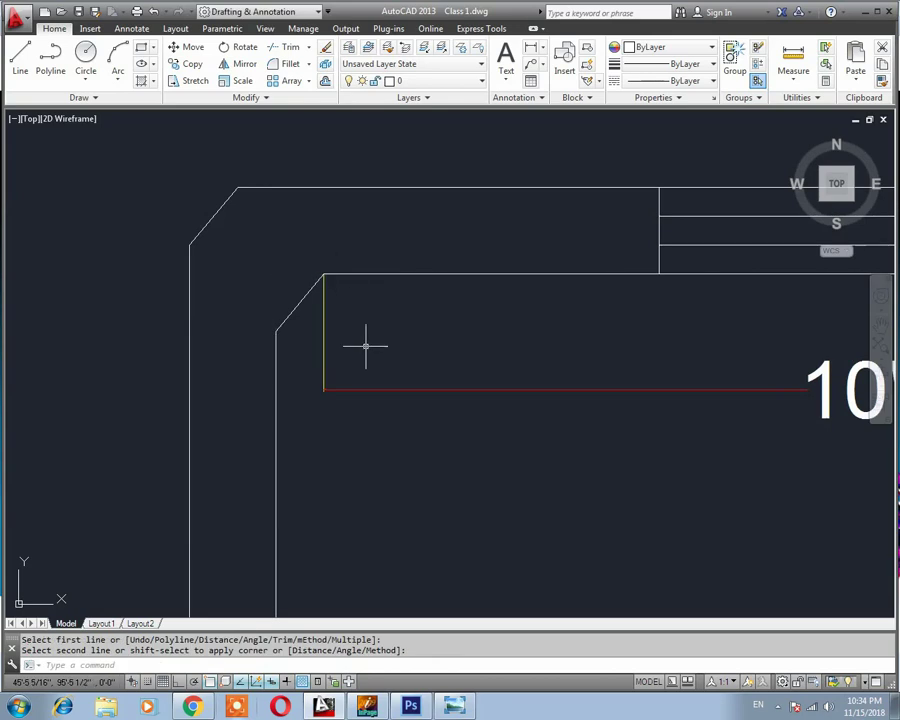
pyautogui.press('Escape')
pyautogui.press('Escape')
# Pan and zoom to the room's lower-left wall corner beside the bottom stairs.
pyautogui.scroll(-2, 304, 274)
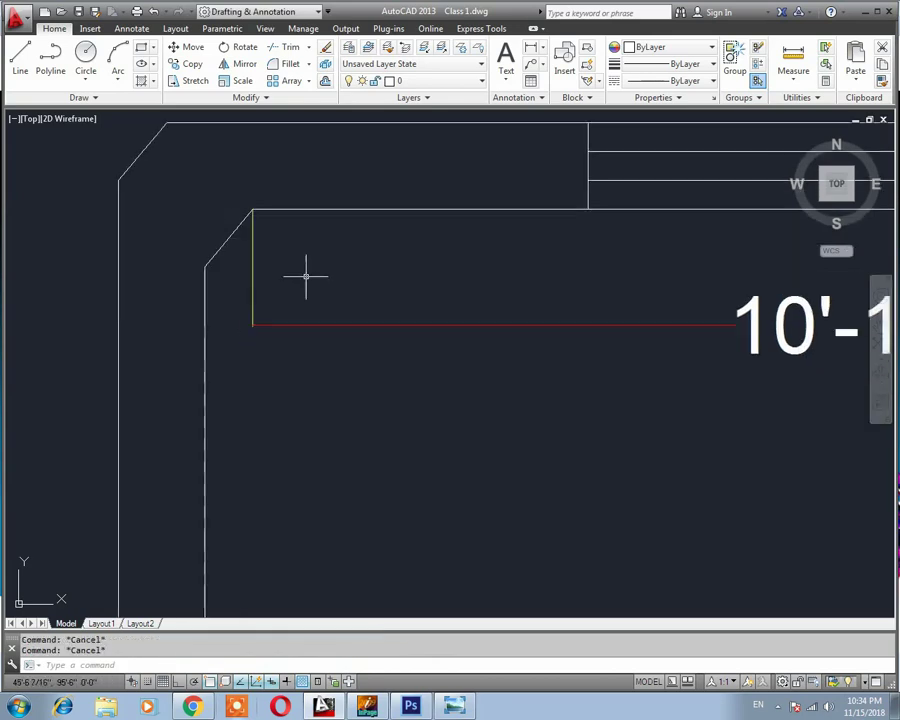
pyautogui.scroll(-2, 298, 296)
pyautogui.scroll(-2, 304, 240)
pyautogui.moveTo(395, 351); pyautogui.dragTo(235, 351, button='middle')
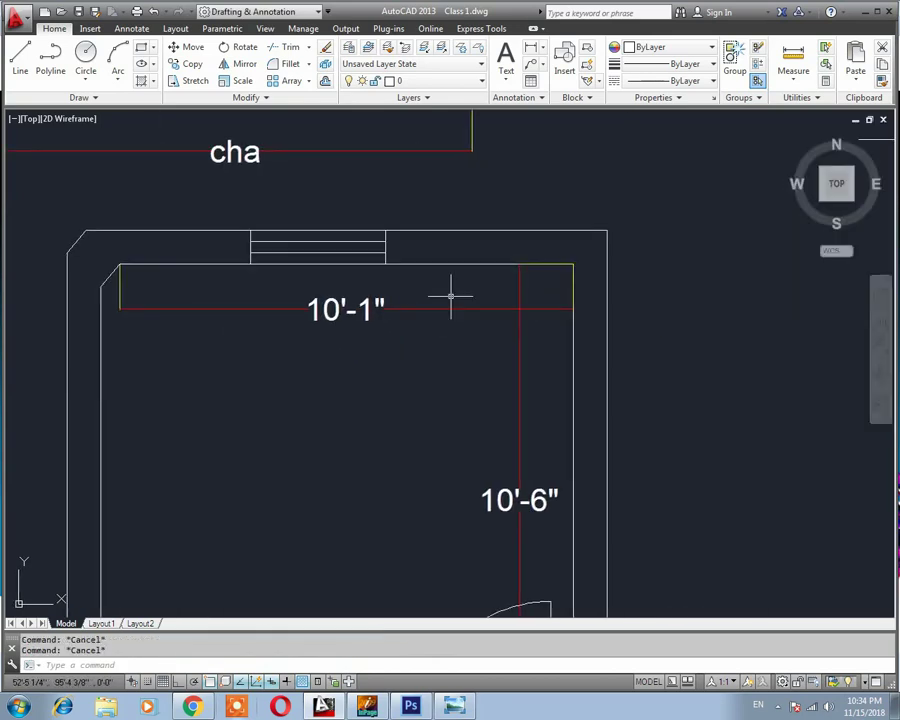
pyautogui.moveTo(135, 300)
pyautogui.mouseDown(button='middle')
pyautogui.moveTo(308, 317)
pyautogui.moveTo(295, 321)
pyautogui.mouseUp(button='middle')
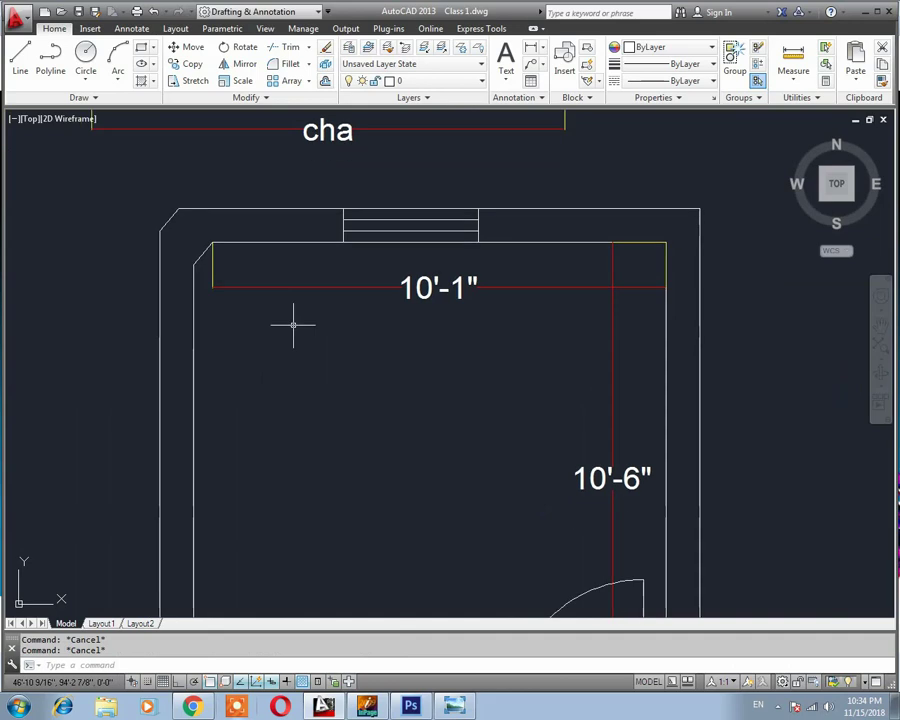
pyautogui.moveTo(305, 408); pyautogui.dragTo(328, 462, button='middle')
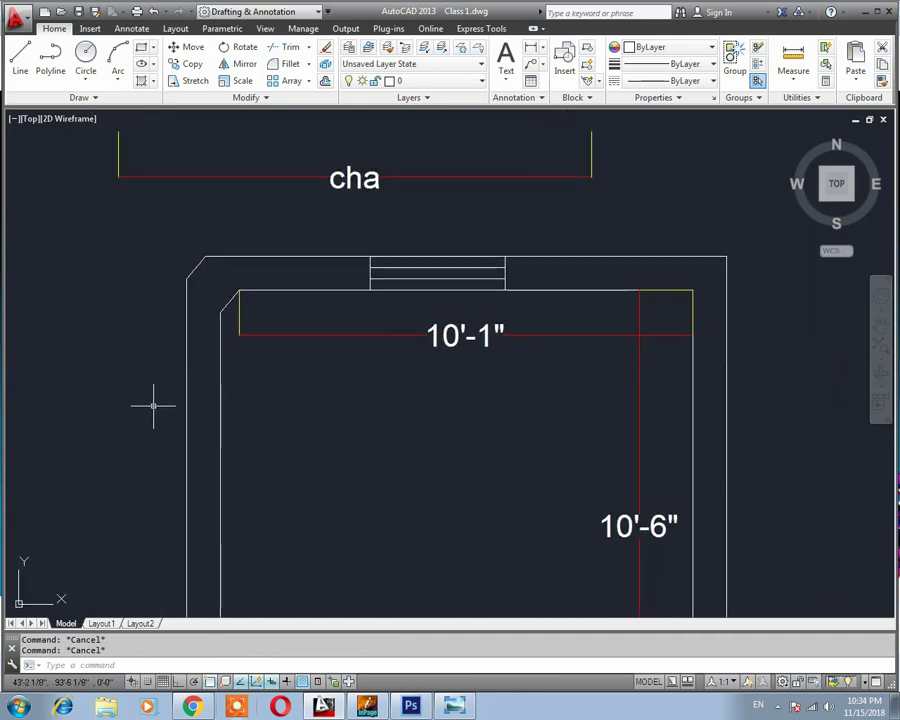
pyautogui.moveTo(327, 413)
pyautogui.mouseDown(button='middle')
pyautogui.moveTo(380, 414)
pyautogui.moveTo(137, 232)
pyautogui.mouseUp(button='middle')
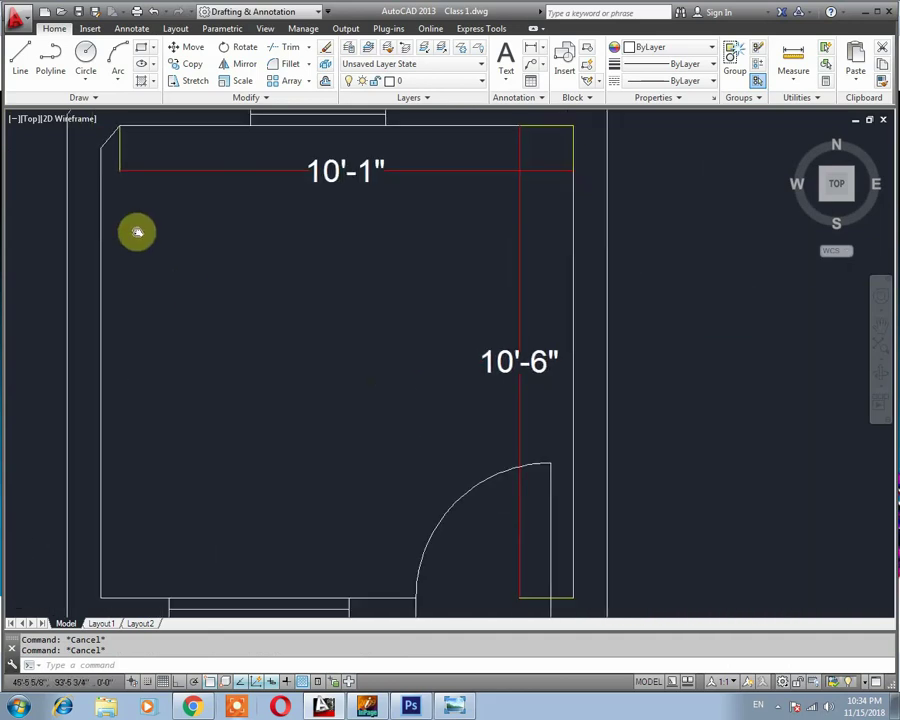
pyautogui.moveTo(150, 484); pyautogui.dragTo(270, 400, button='middle')
pyautogui.moveTo(265, 486); pyautogui.dragTo(240, 390, button='middle')
pyautogui.scroll(4, 240, 390)
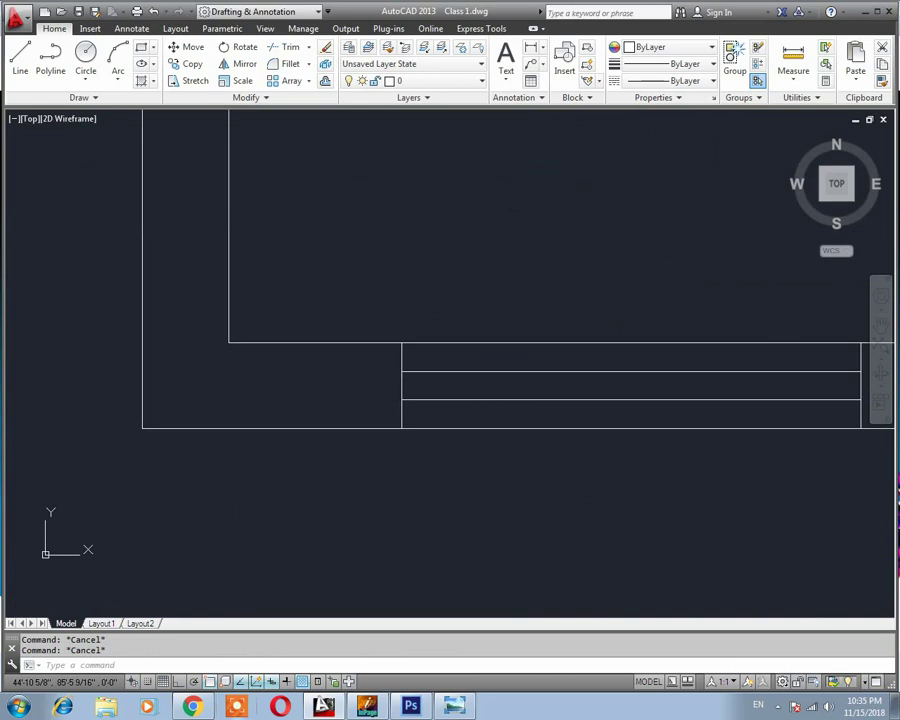
pyautogui.moveTo(295, 452); pyautogui.dragTo(303, 428, button='middle')
# Chamfer the outer lower-left wall corner with distances 7 and 7.
pyautogui.write('cha')
pyautogui.press('Return')
pyautogui.write('d')
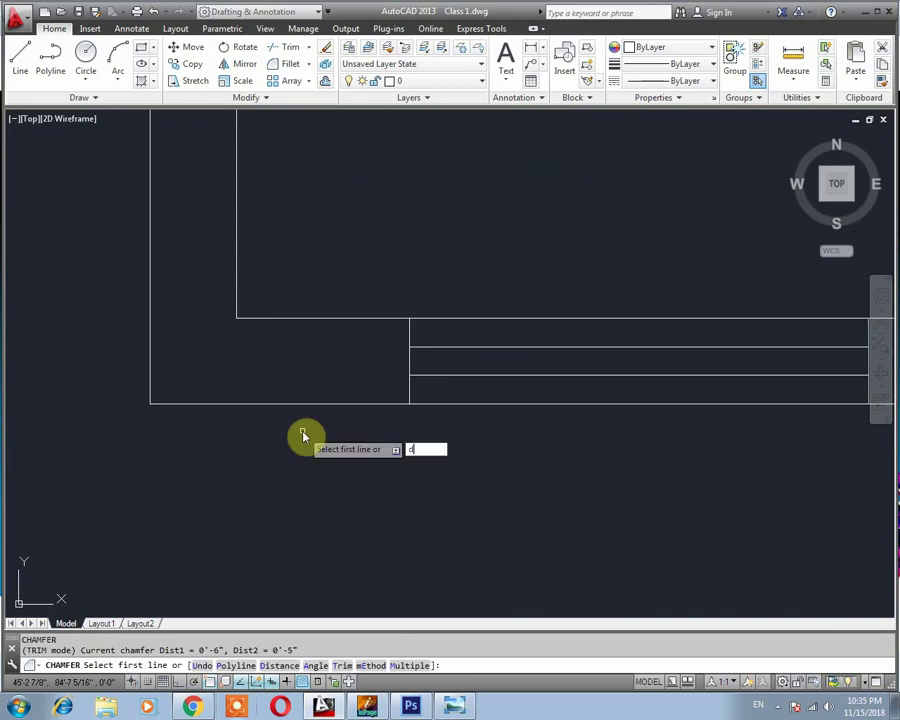
pyautogui.press('Return')
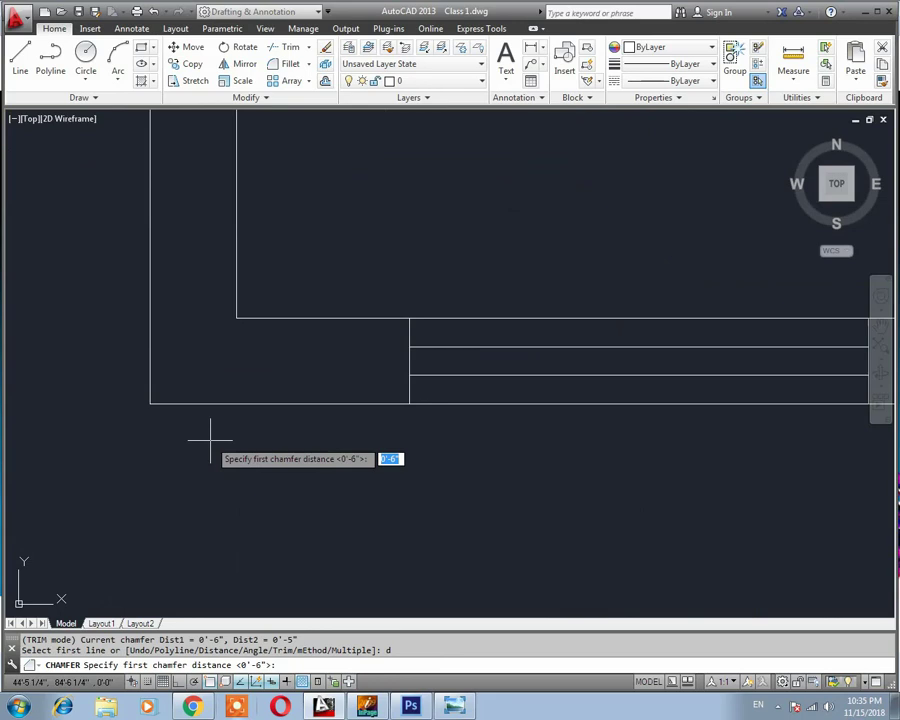
pyautogui.write('7')
pyautogui.press('Return')
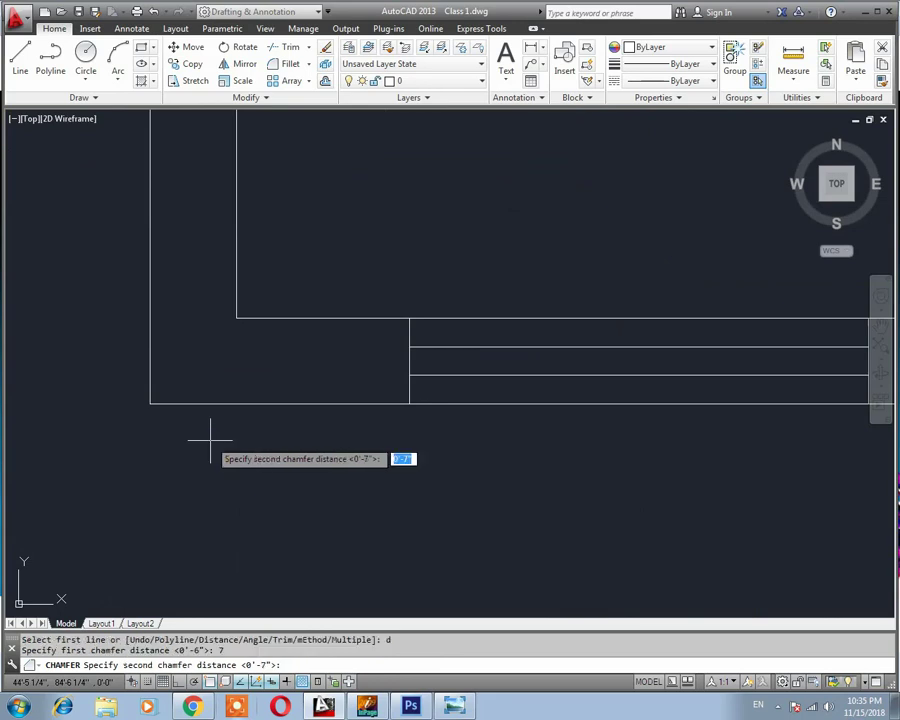
pyautogui.write('7')
pyautogui.press('Return')
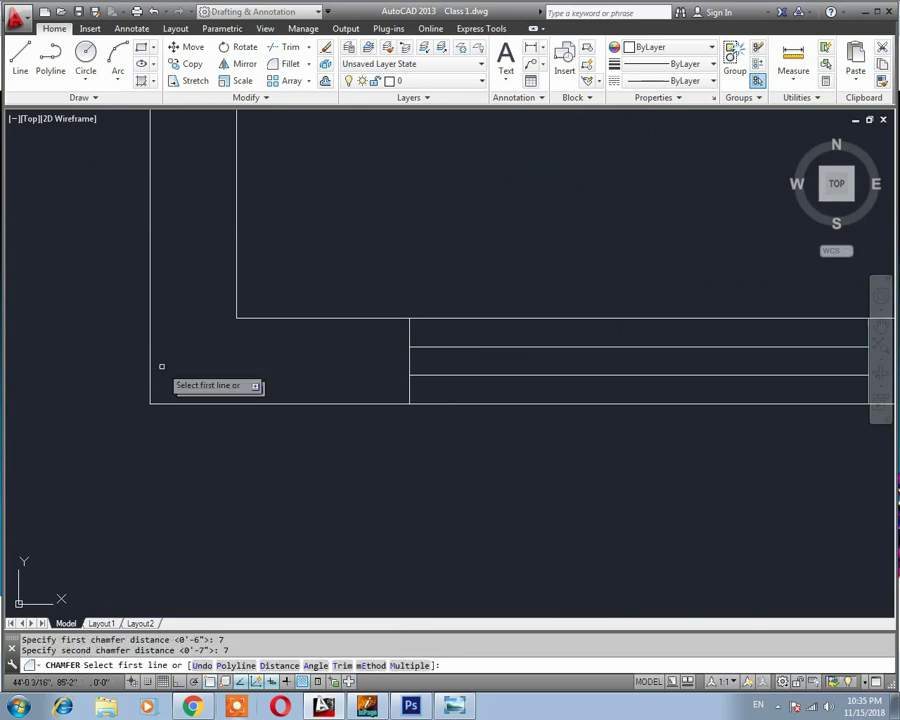
pyautogui.click(150, 357)
pyautogui.click(192, 405)
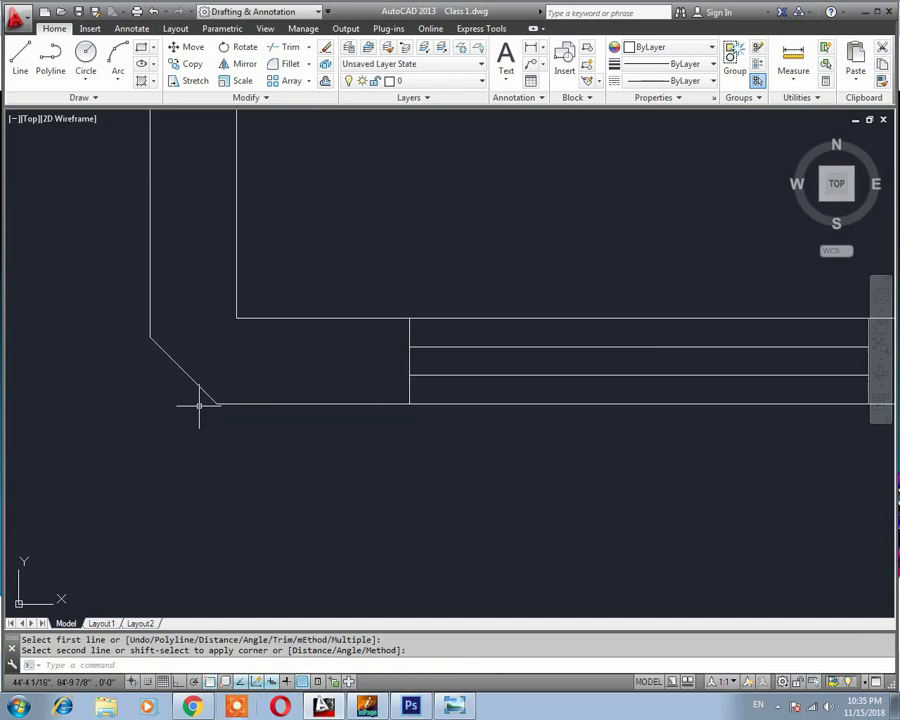
pyautogui.press('Escape')
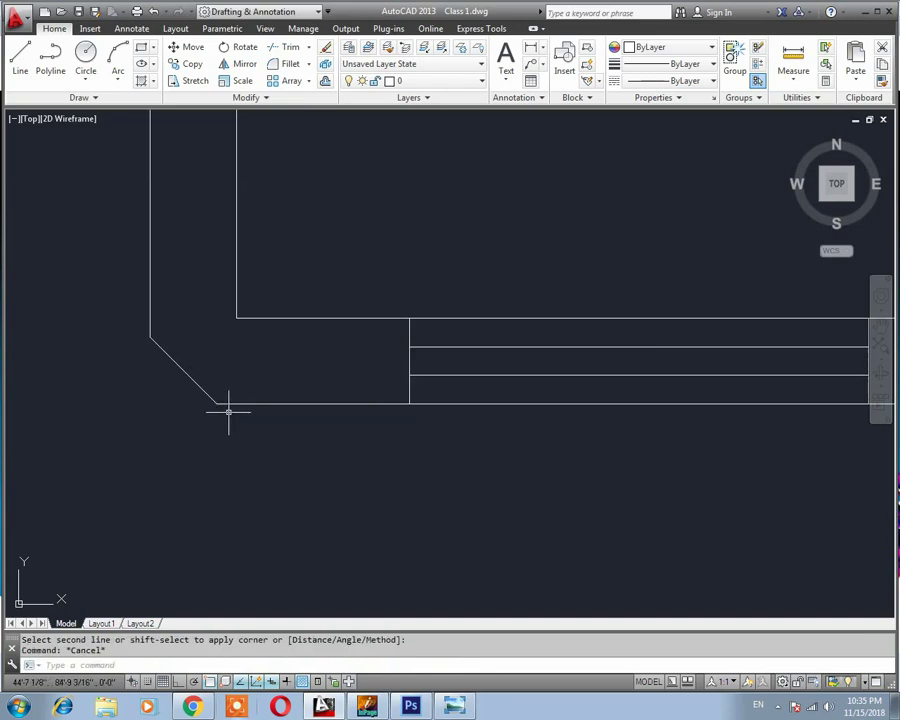
# Offset the chamfer diagonal 9 inches toward the inside of the corner.
pyautogui.write('o')
pyautogui.press('Return')
pyautogui.write('9')
pyautogui.press('Return')
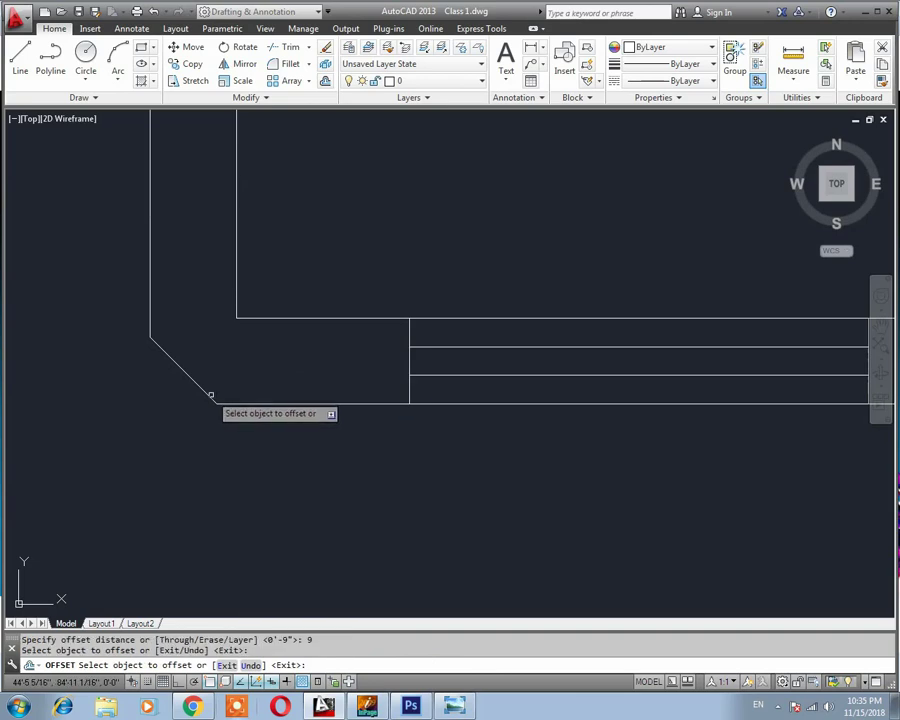
pyautogui.click(211, 396)
pyautogui.click(271, 365)
pyautogui.press('Escape')
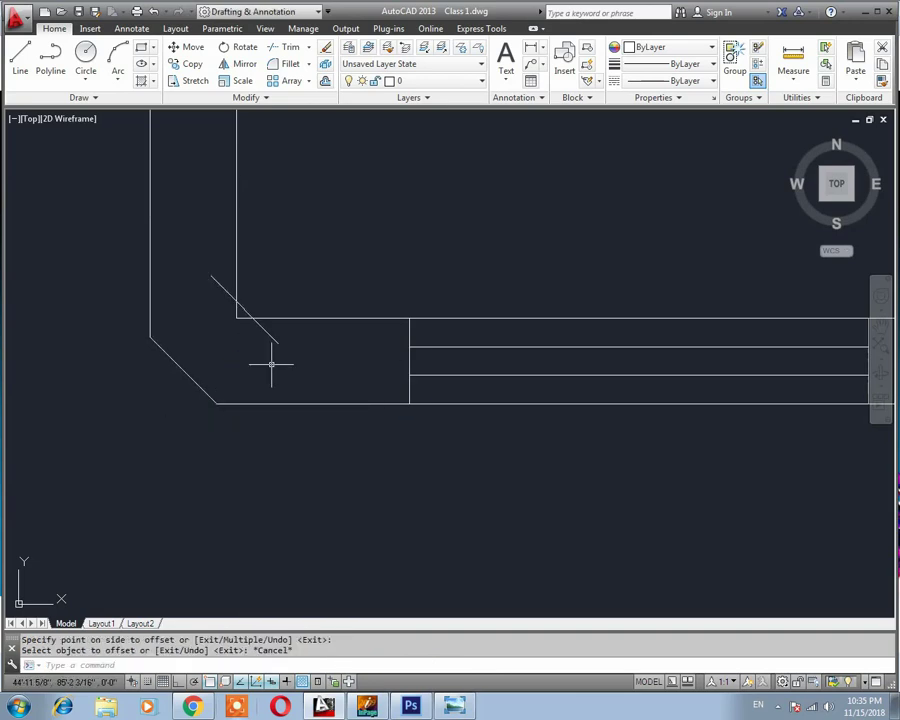
pyautogui.scroll(5, 244, 333)
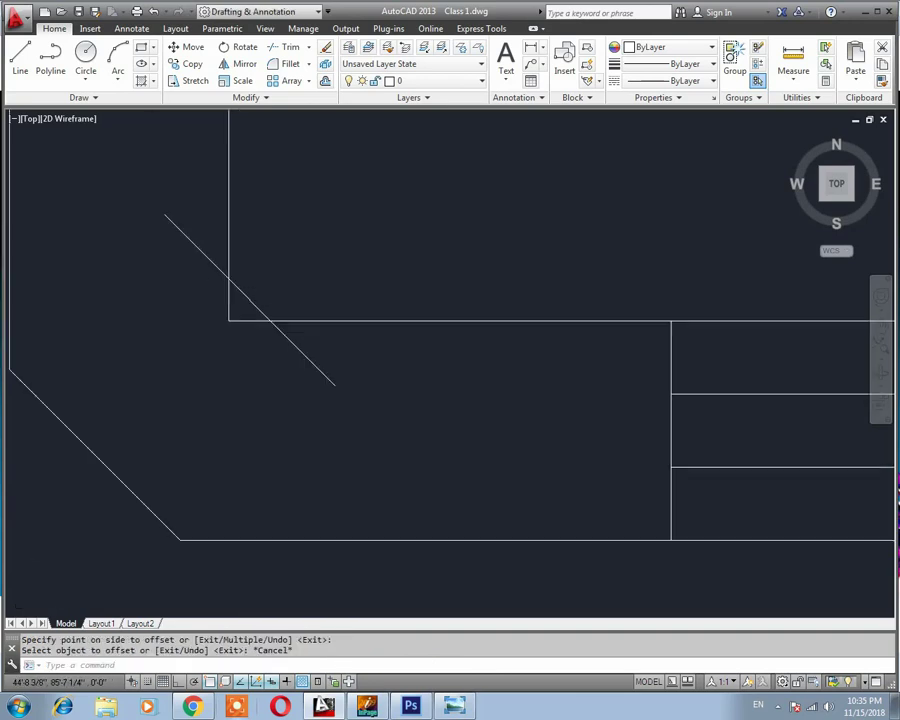
# Trim the vertical and horizontal inner wall stubs back to the new diagonal.
pyautogui.write('tr')
pyautogui.press('Return')
pyautogui.press('Return')
pyautogui.click(222, 290)
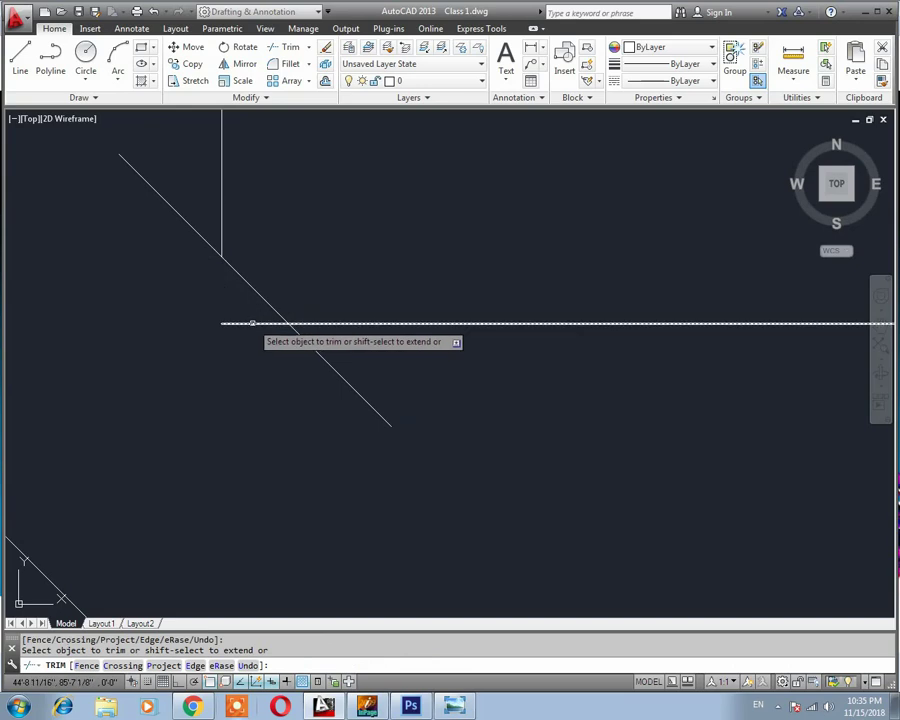
pyautogui.click(251, 322)
pyautogui.press('Escape')
pyautogui.click(195, 230)
pyautogui.press('Escape')
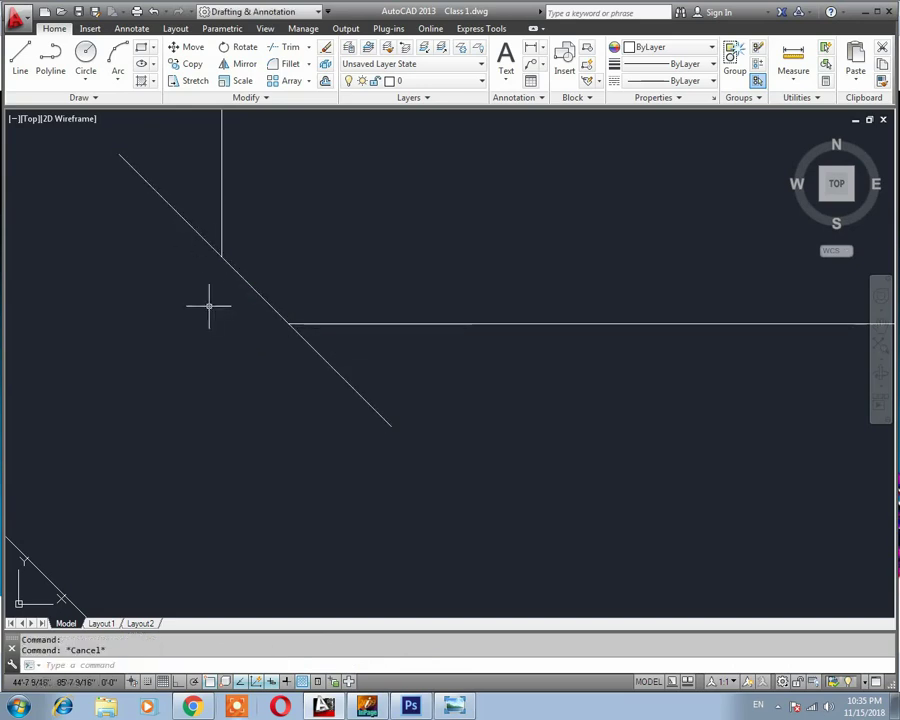
# Trim the diagonal's upper and lower overhangs, then view the whole room with its door.
pyautogui.write('r')
pyautogui.press('Return')
pyautogui.press('Return')
pyautogui.click(193, 229)
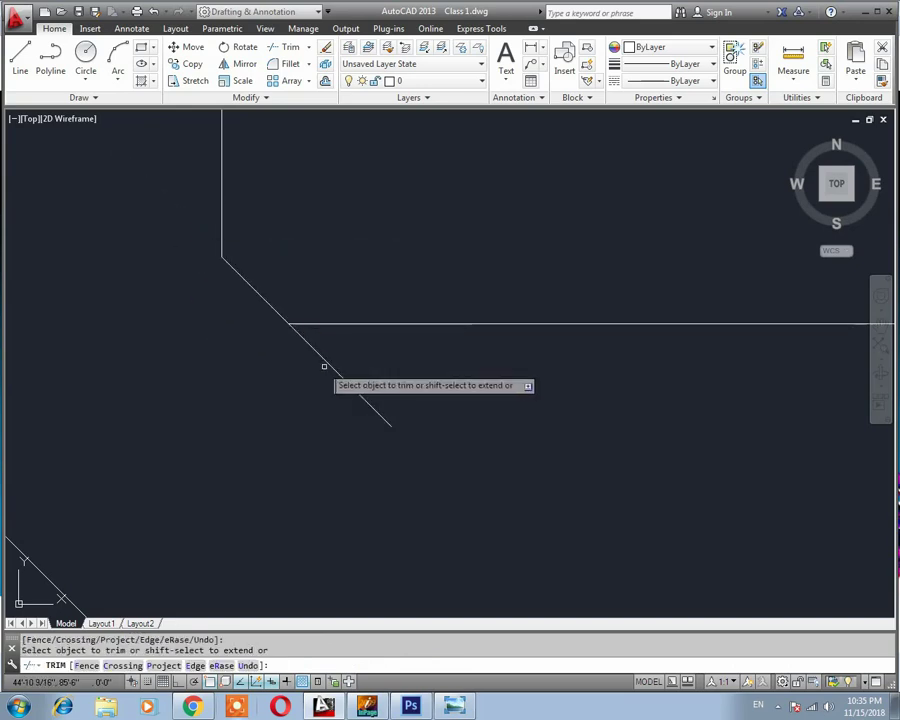
pyautogui.click(327, 361)
pyautogui.press('Escape')
pyautogui.scroll(-3, 250, 424)
pyautogui.scroll(-2, 266, 402)
pyautogui.moveTo(266, 402)
pyautogui.mouseDown(button='middle')
pyautogui.moveTo(180, 436)
pyautogui.moveTo(176, 452)
pyautogui.mouseUp(button='middle')
pyautogui.scroll(-2, 218, 467)
pyautogui.scroll(2, 210, 426)
pyautogui.scroll(1, 200, 386)
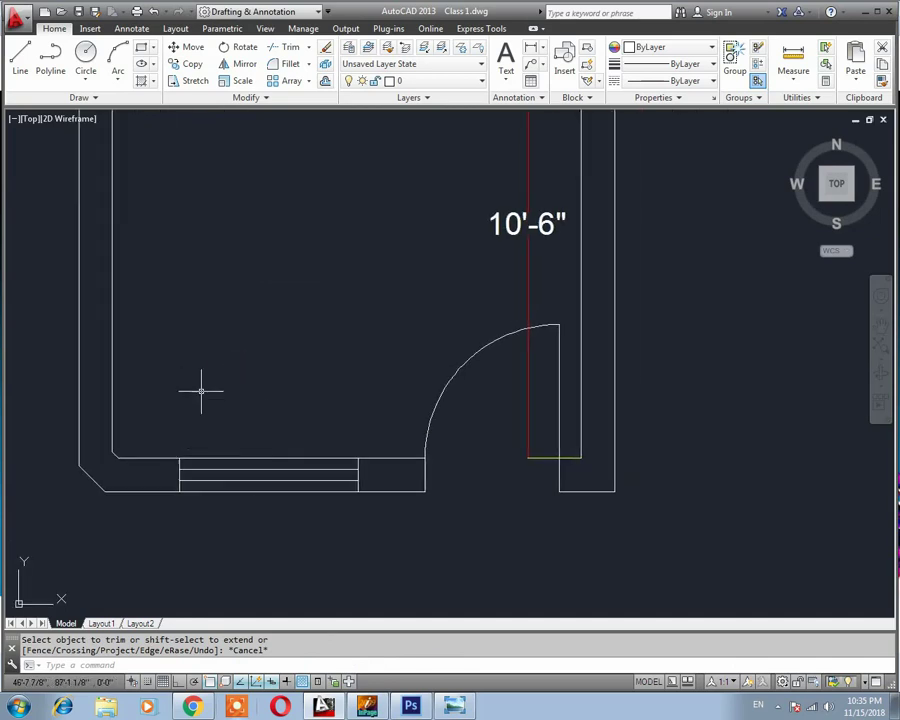
pyautogui.scroll(2, 253, 522)
pyautogui.scroll(-4, 311, 418)
pyautogui.moveTo(311, 418); pyautogui.dragTo(280, 430, button='middle')
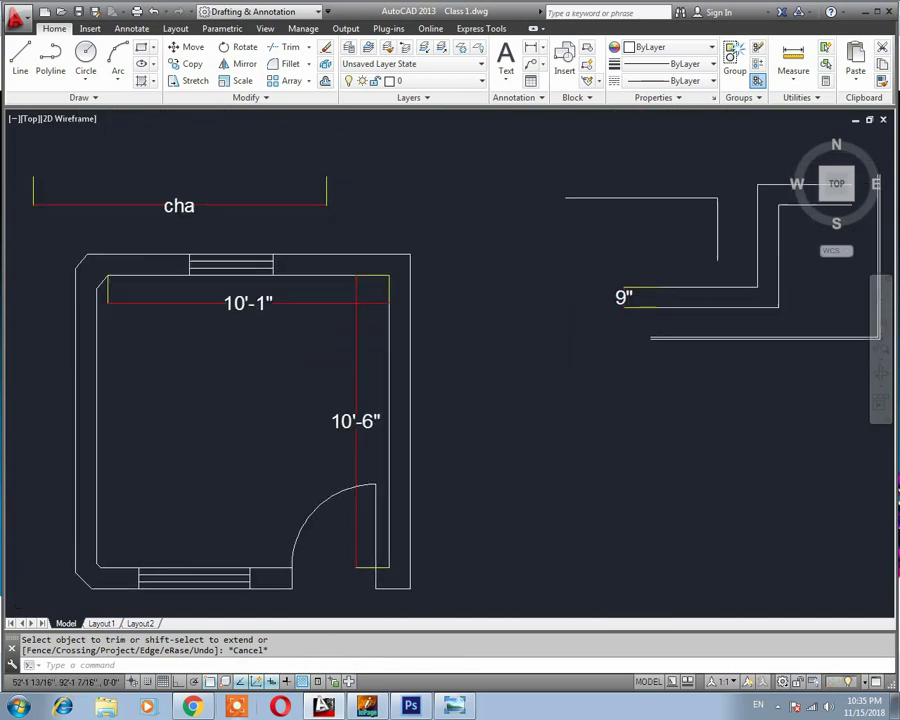
pyautogui.click(454, 706)
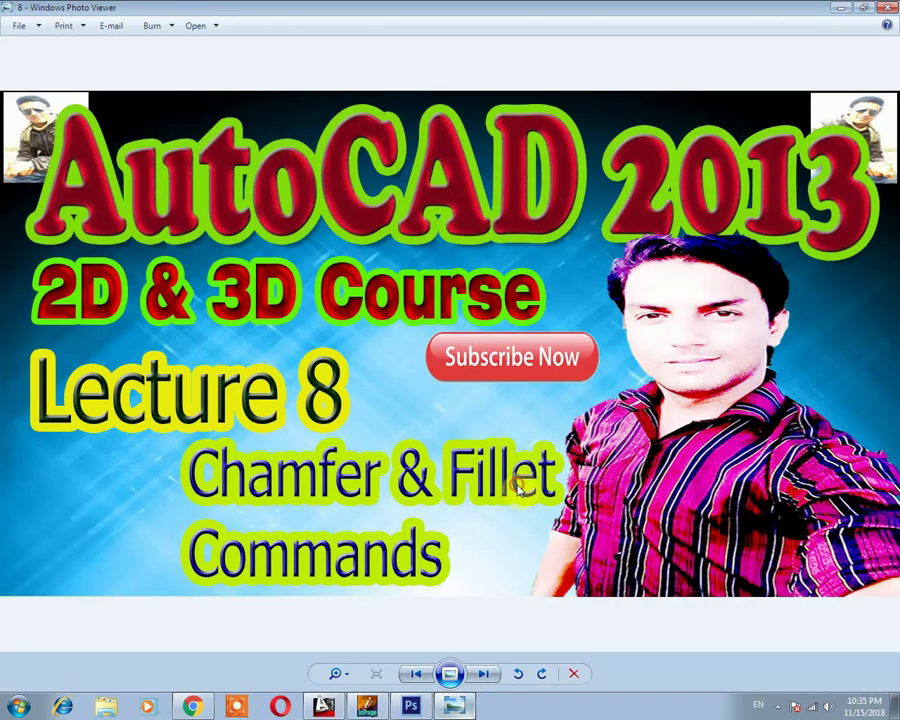
pyautogui.click(468, 712)
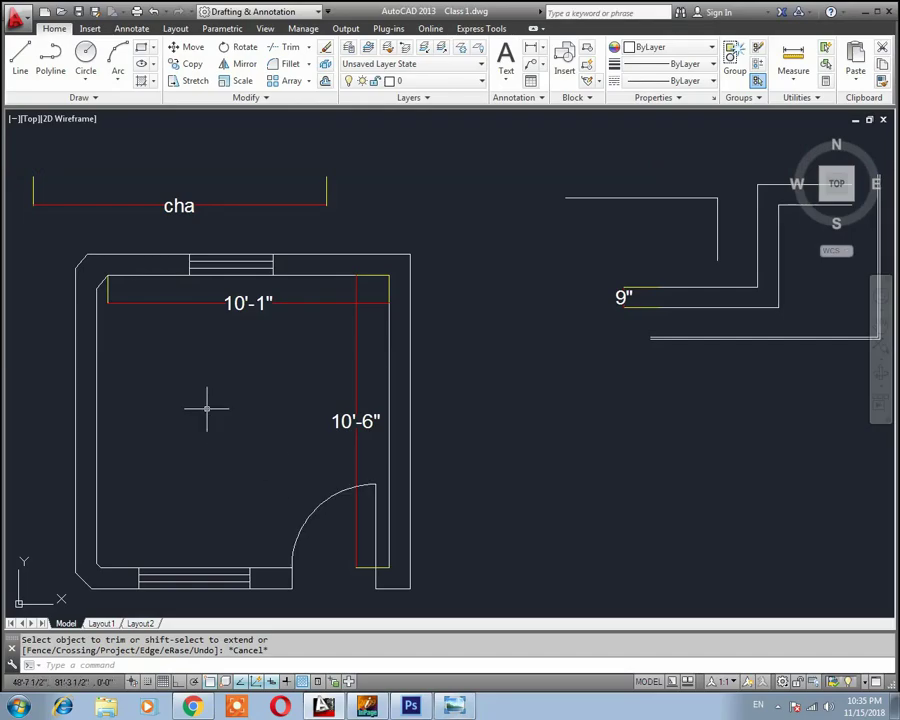
pyautogui.moveTo(206, 406); pyautogui.dragTo(278, 407, button='middle')
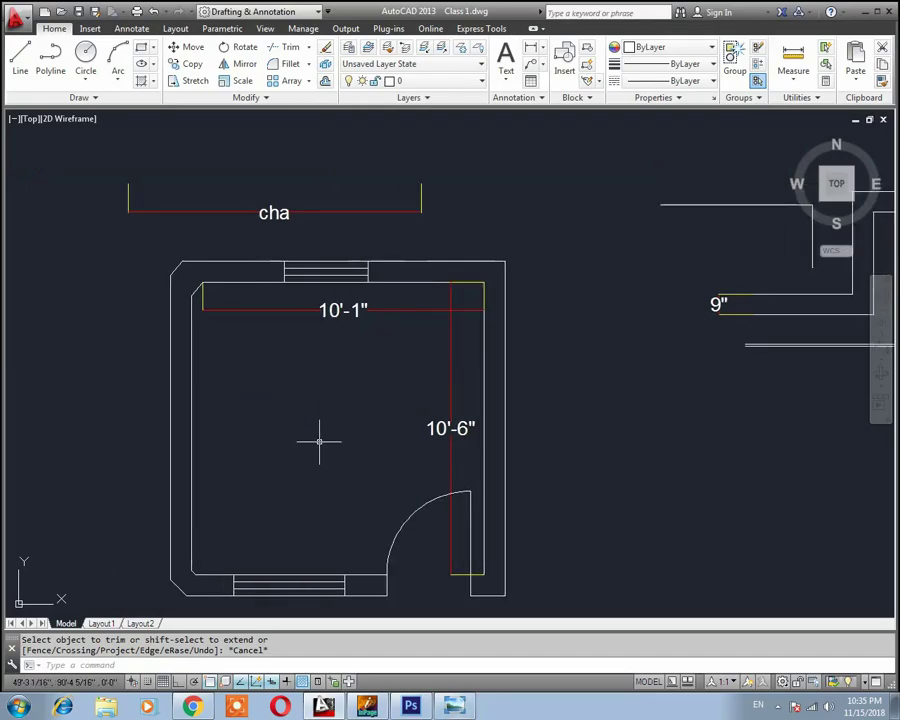
pyautogui.scroll(3, 210, 213)
pyautogui.scroll(2, 126, 230)
pyautogui.scroll(-5, 230, 261)
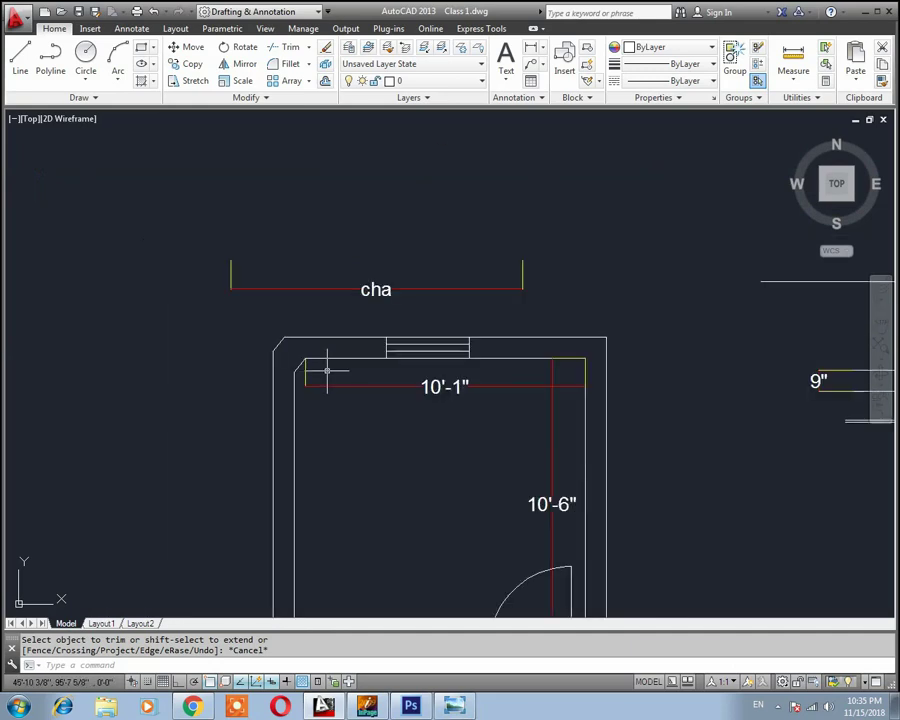
pyautogui.moveTo(358, 264)
pyautogui.mouseDown(button='middle')
pyautogui.moveTo(108, 268)
pyautogui.moveTo(6, 369)
pyautogui.mouseUp(button='middle')
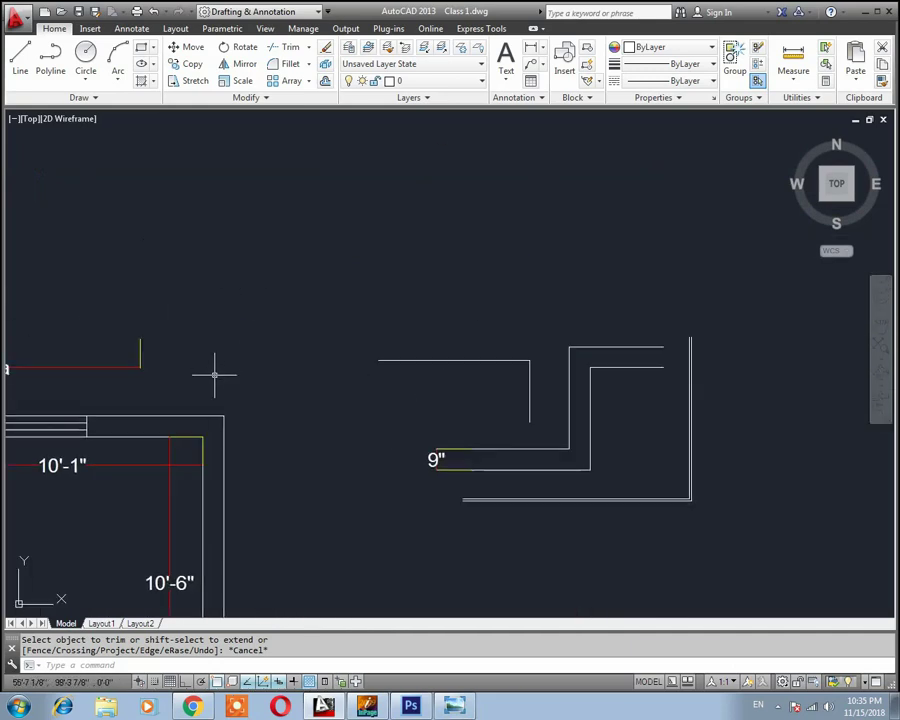
# Draw an L of two 2-foot lines, down then right, with polar tracking on.
pyautogui.write('l')
pyautogui.press('Return')
pyautogui.click(238, 200)
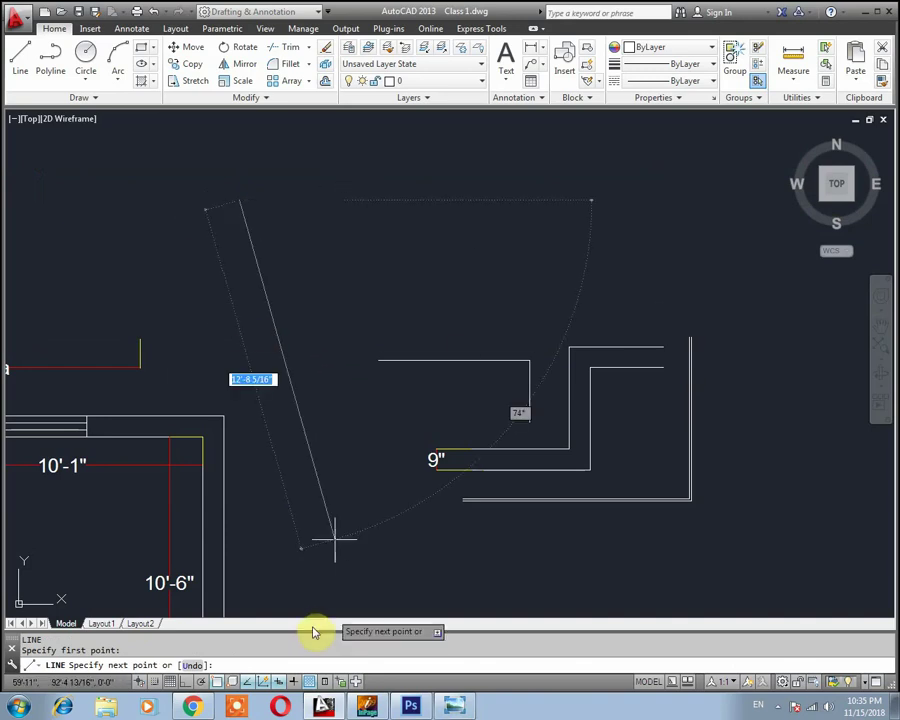
pyautogui.press('F10')
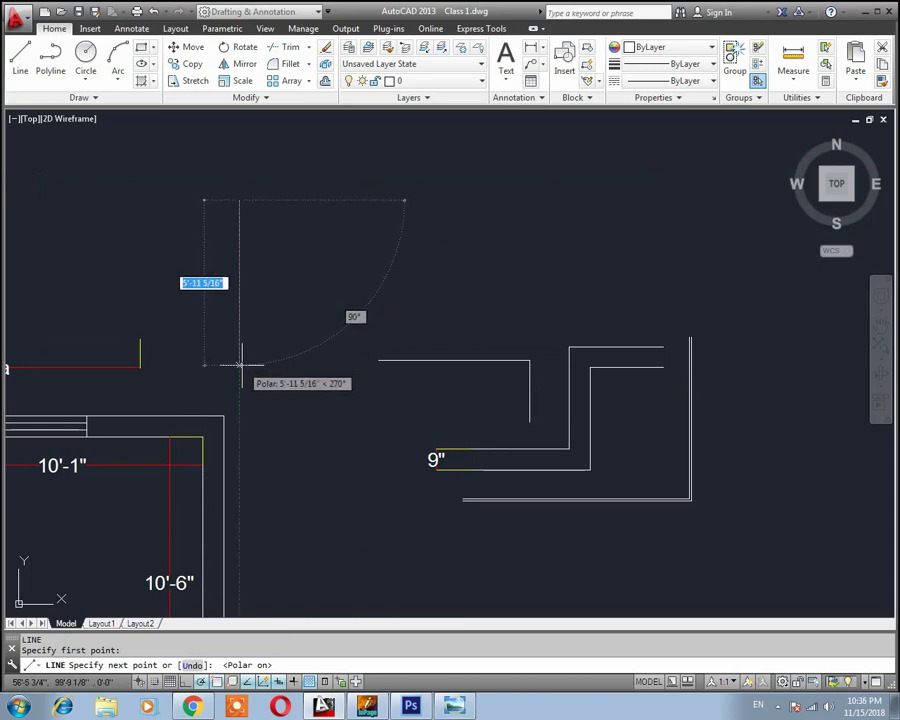
pyautogui.write('2')
pyautogui.press('Return')
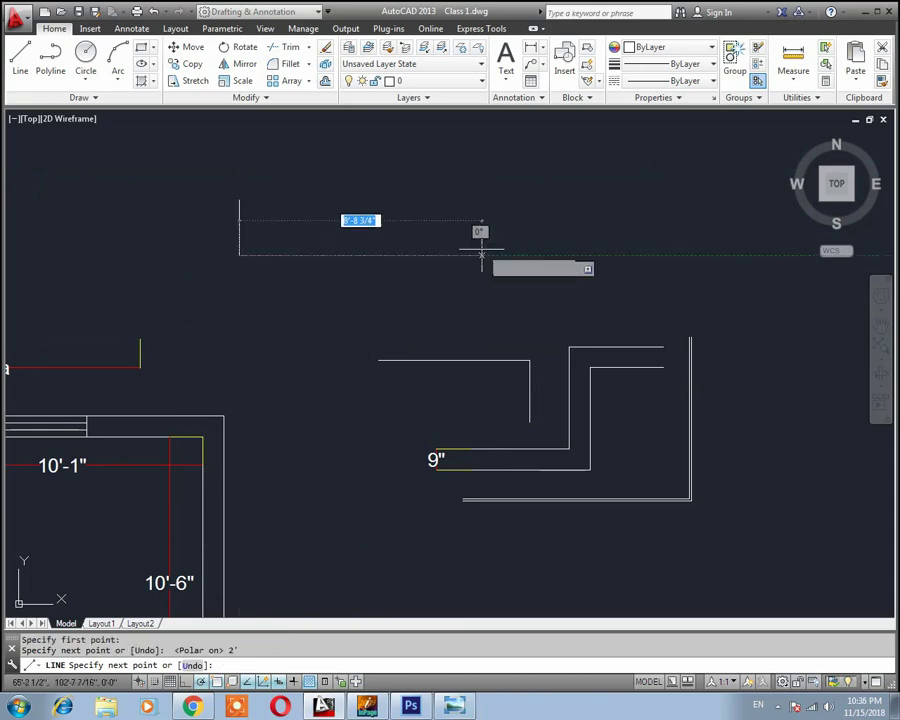
pyautogui.write('2')
pyautogui.press('Return')
pyautogui.press('Escape')
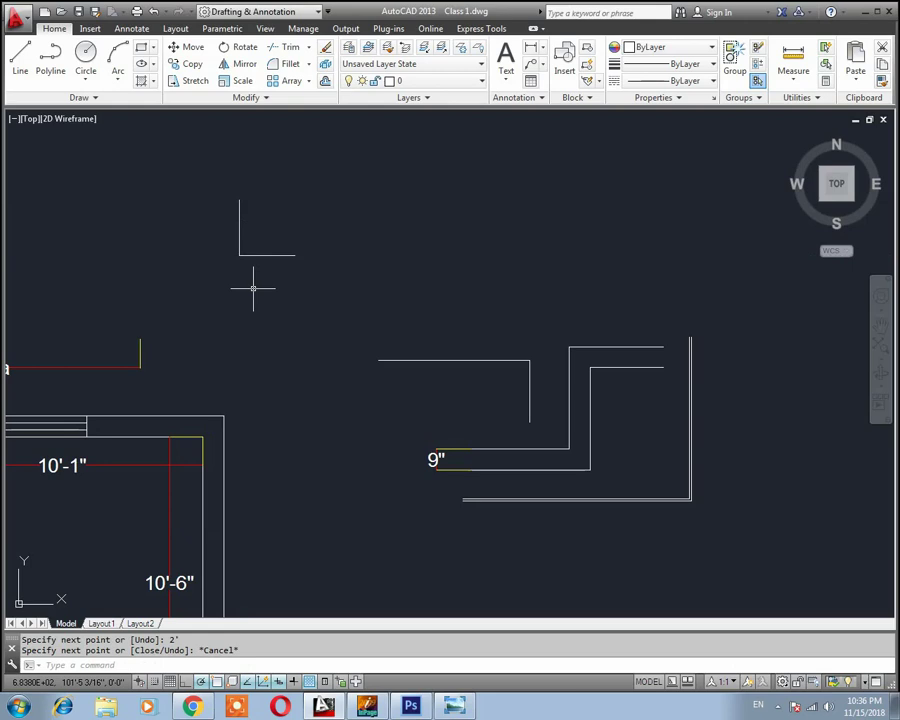
# Reframe the view on the new L-shaped corner and start the Fillet command.
pyautogui.scroll(3, 300, 290)
pyautogui.scroll(6, 366, 310)
pyautogui.moveTo(366, 310); pyautogui.dragTo(350, 410, button='middle')
pyautogui.scroll(-2, 352, 412)
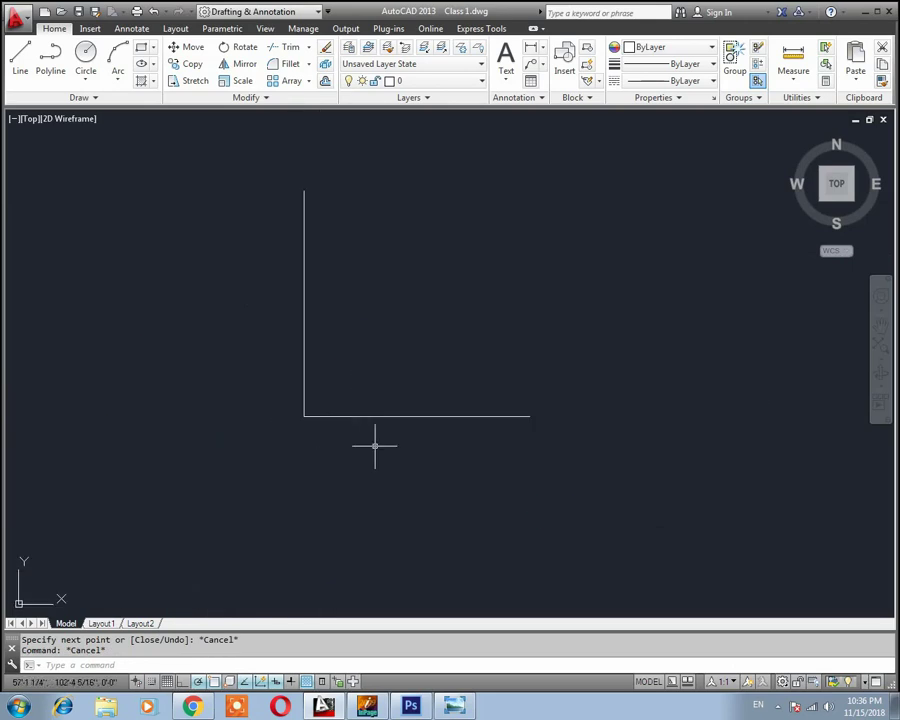
pyautogui.scroll(-6, 376, 494)
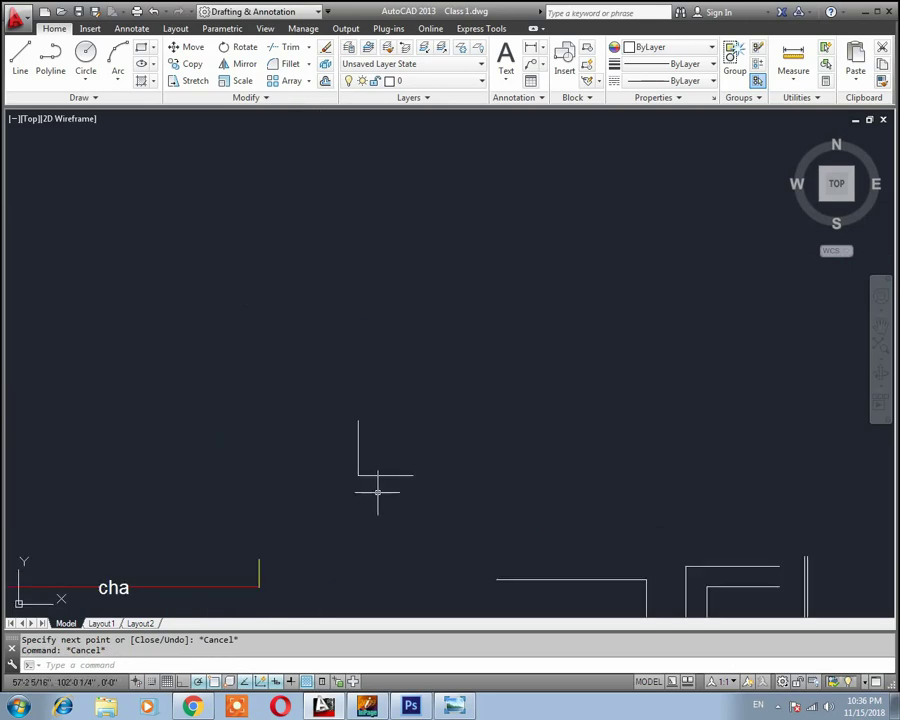
pyautogui.click(113, 589)
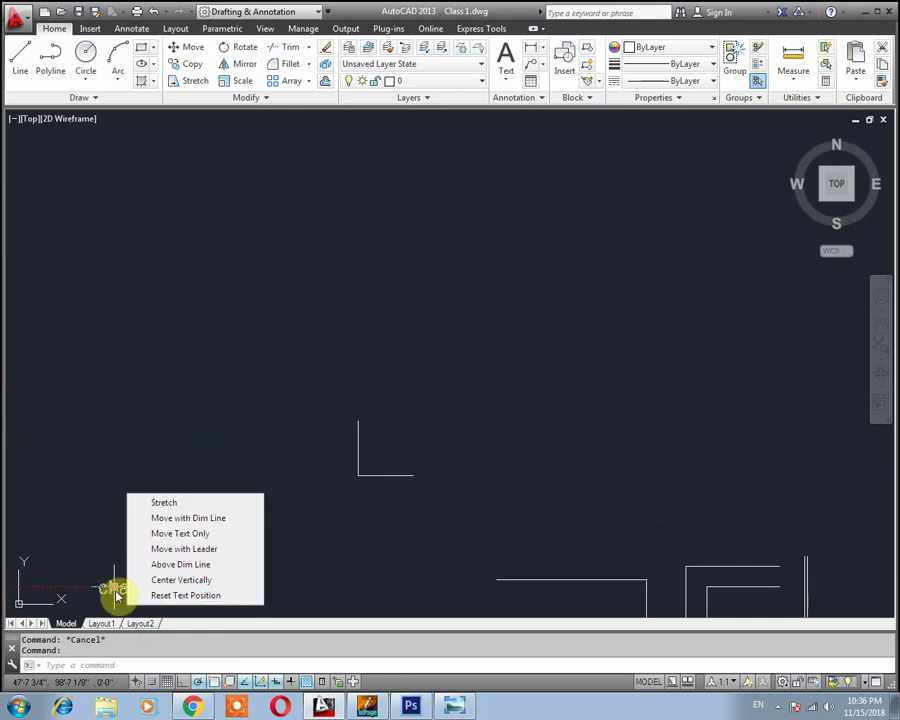
pyautogui.press('Escape')
pyautogui.moveTo(426, 468); pyautogui.dragTo(366, 474, button='middle')
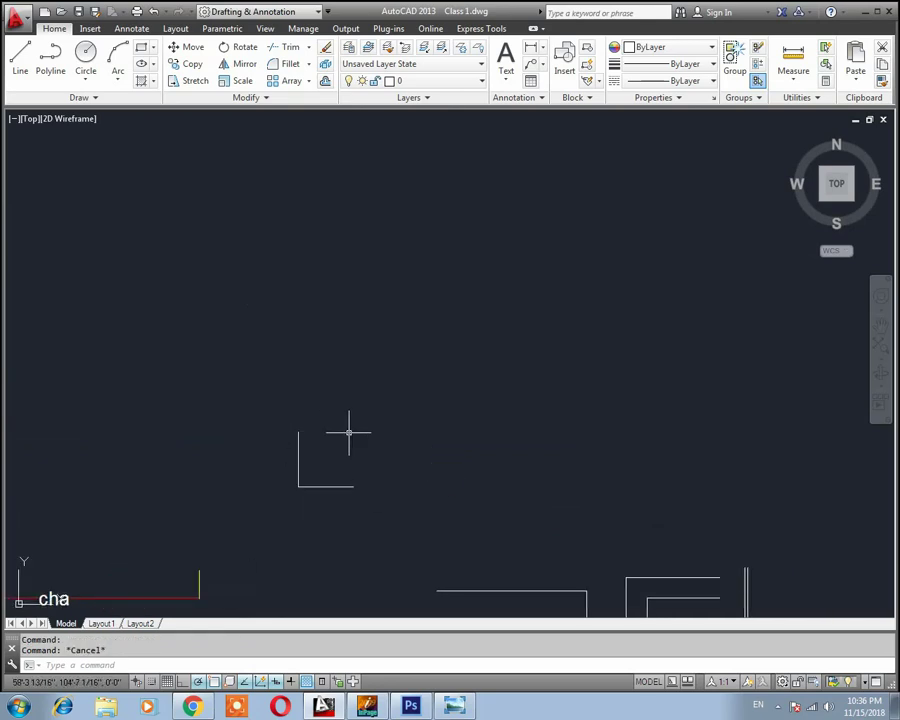
pyautogui.scroll(2, 348, 426)
pyautogui.scroll(2, 330, 370)
pyautogui.write('f')
pyautogui.press('Return')
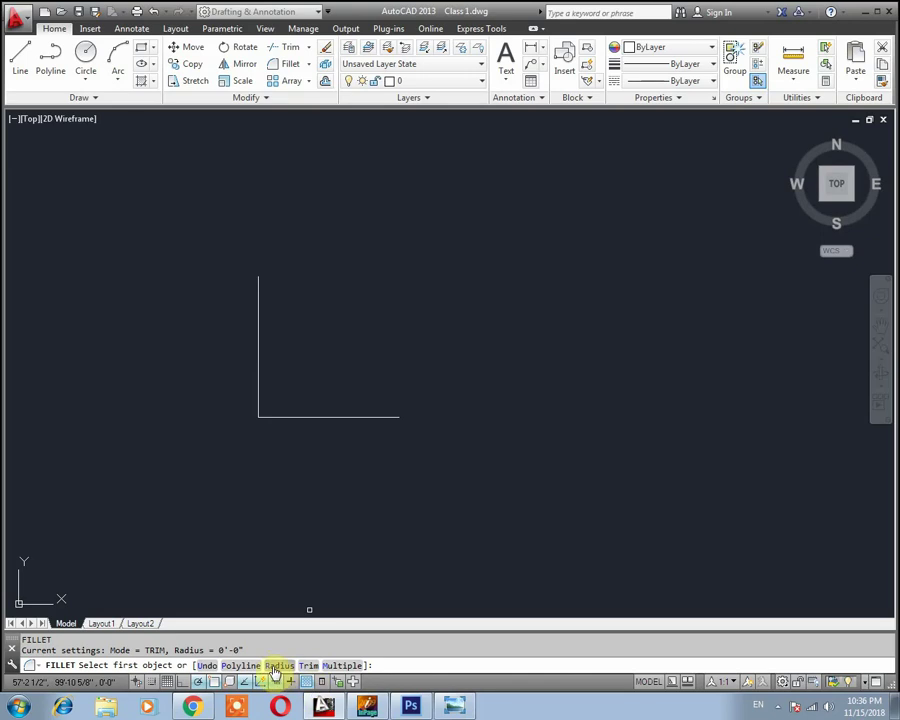
# Fillet the practice vertical and horizontal lines with a 4-inch radius arc.
pyautogui.click(279, 665)
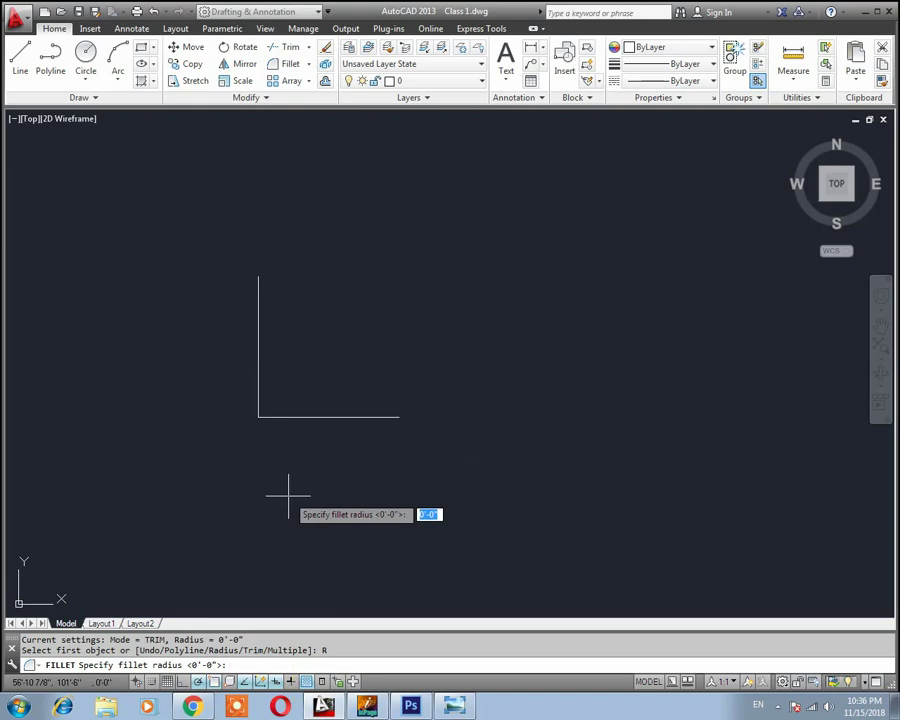
pyautogui.write('4')
pyautogui.press('Return')
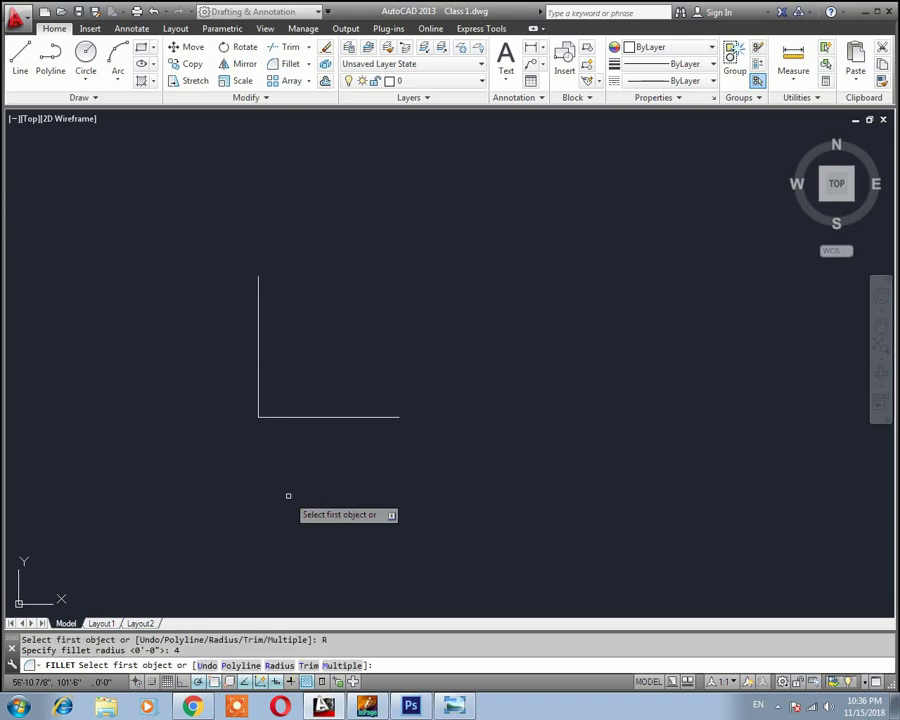
pyautogui.click(259, 389)
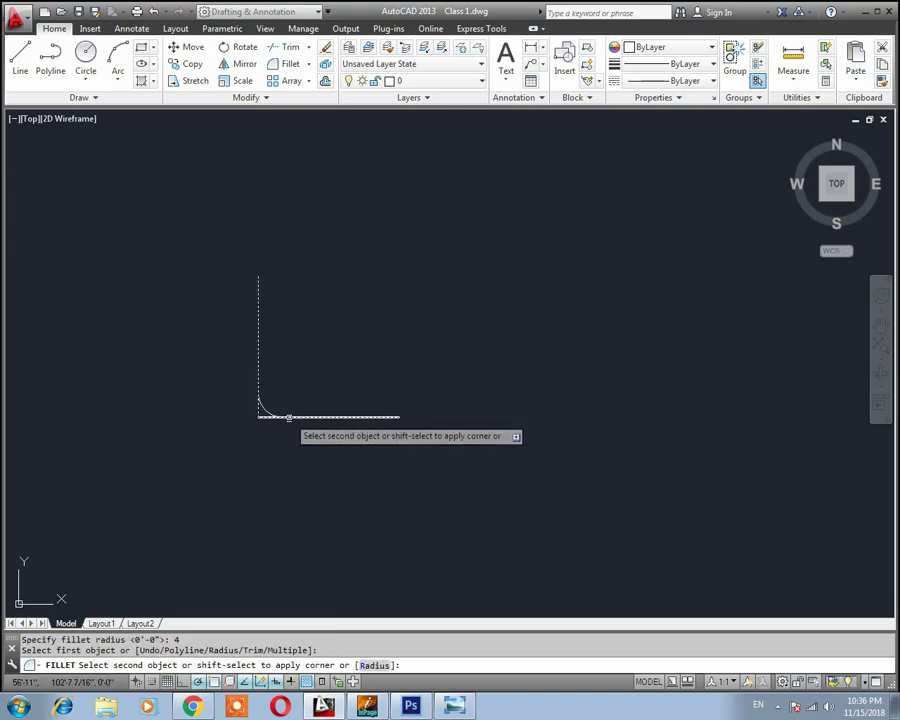
pyautogui.click(290, 416)
pyautogui.press('Escape')
pyautogui.scroll(4, 262, 445)
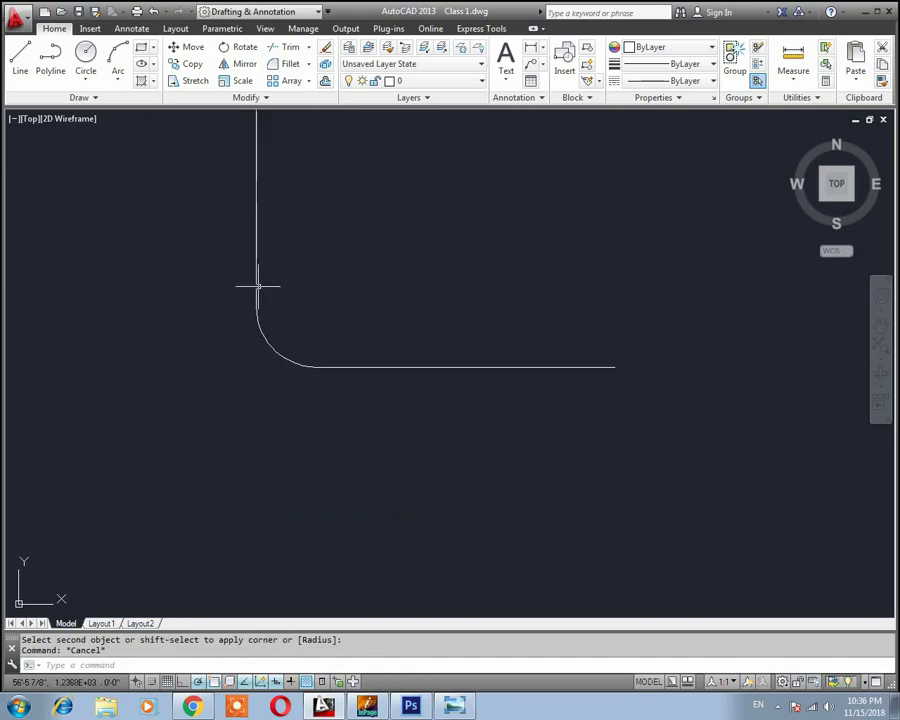
pyautogui.click(264, 340)
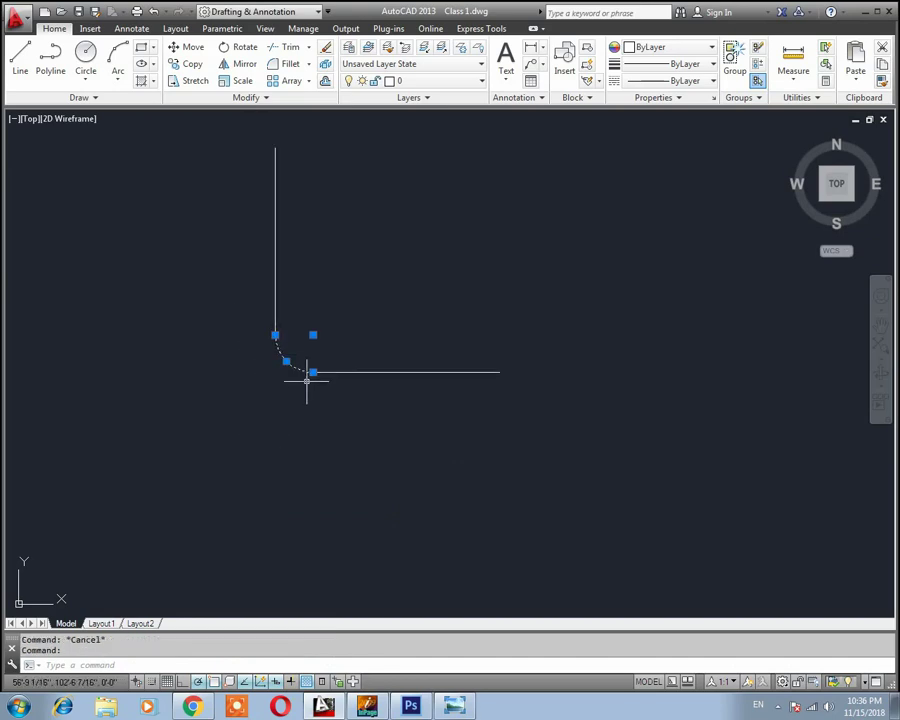
# Fillet the room's outer top and right wall lines with a 9-inch radius.
pyautogui.scroll(-10, 310, 366)
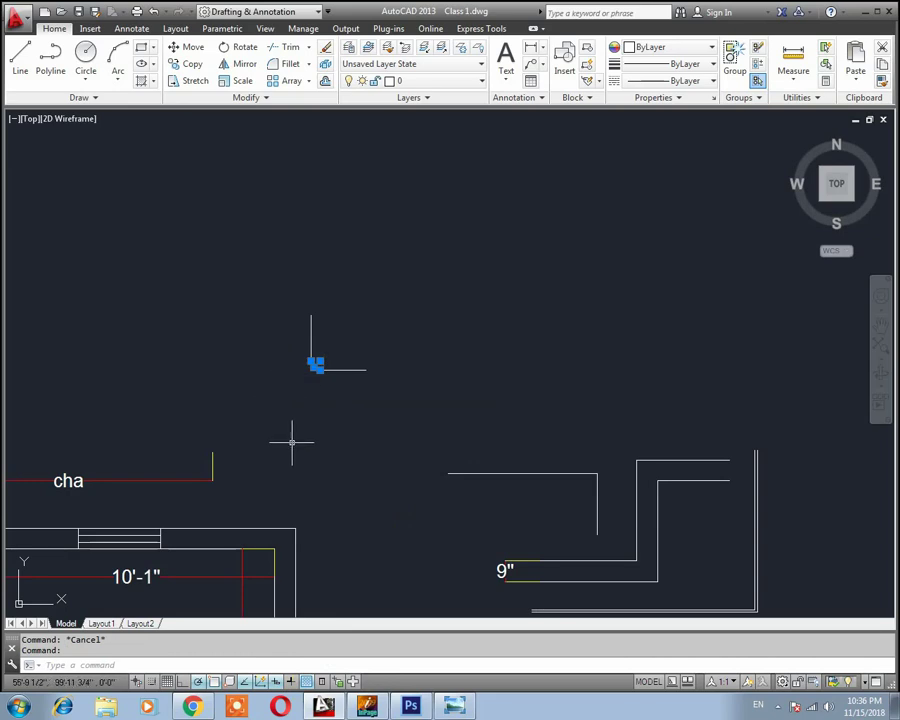
pyautogui.moveTo(302, 470); pyautogui.dragTo(330, 360, button='middle')
pyautogui.scroll(3, 330, 360)
pyautogui.moveTo(331, 423); pyautogui.dragTo(521, 268, button='middle')
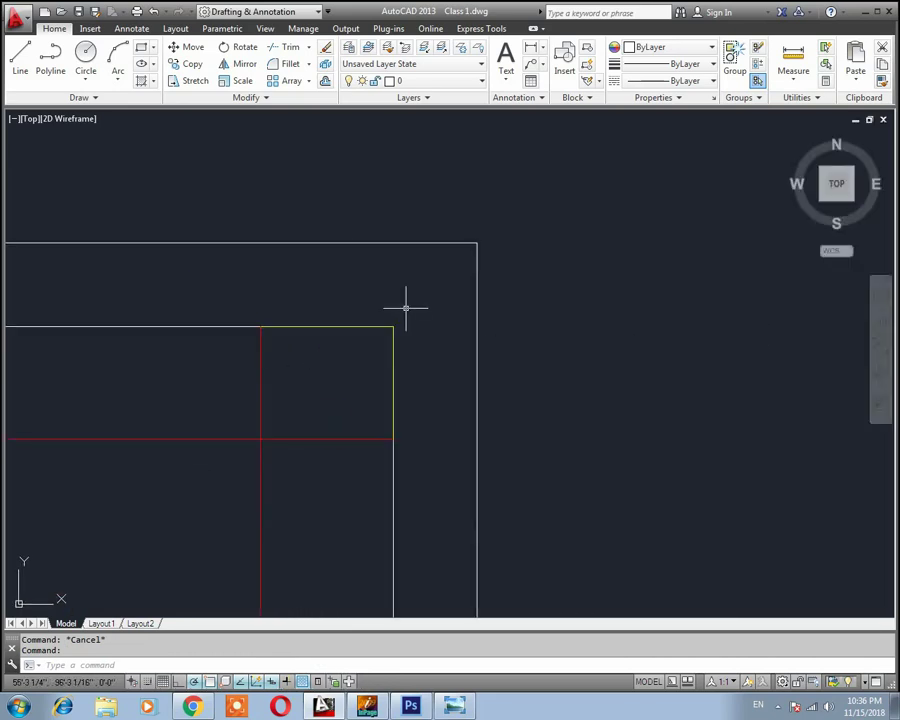
pyautogui.write('f')
pyautogui.press('Return')
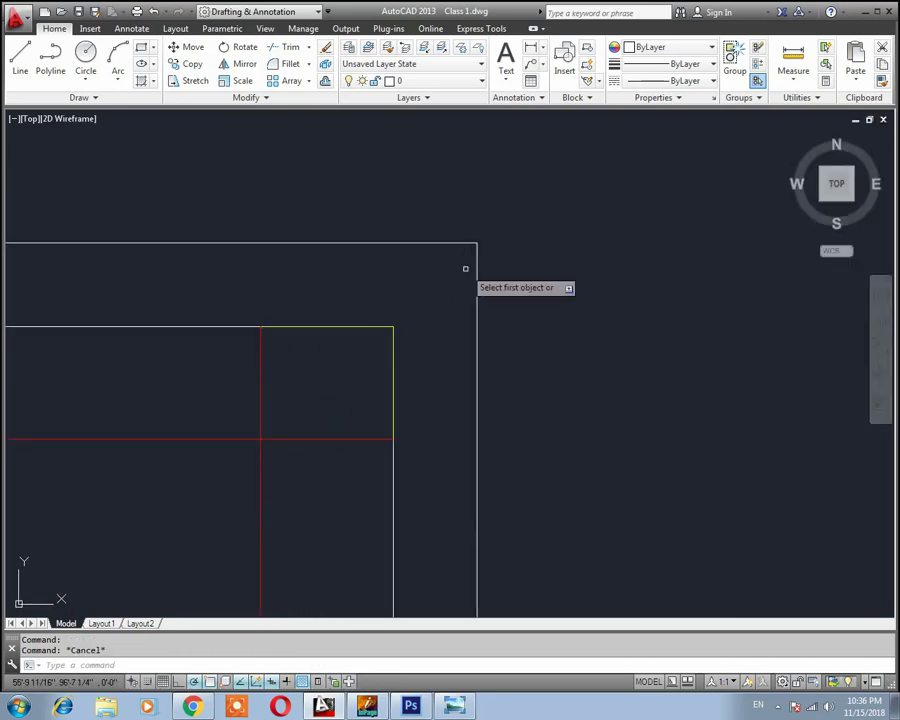
pyautogui.write('r')
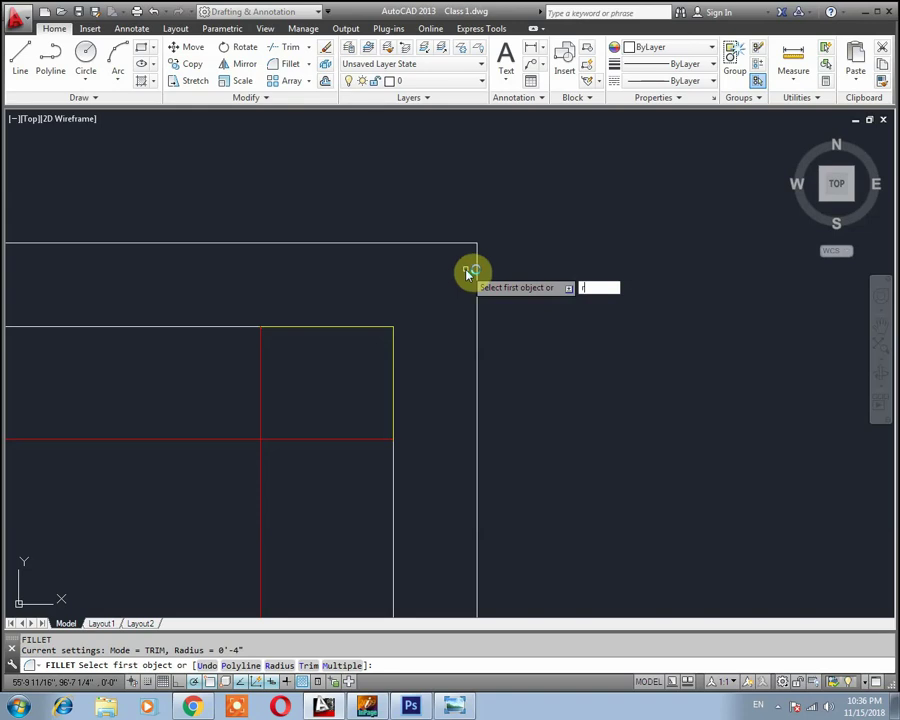
pyautogui.press('Return')
pyautogui.write('9')
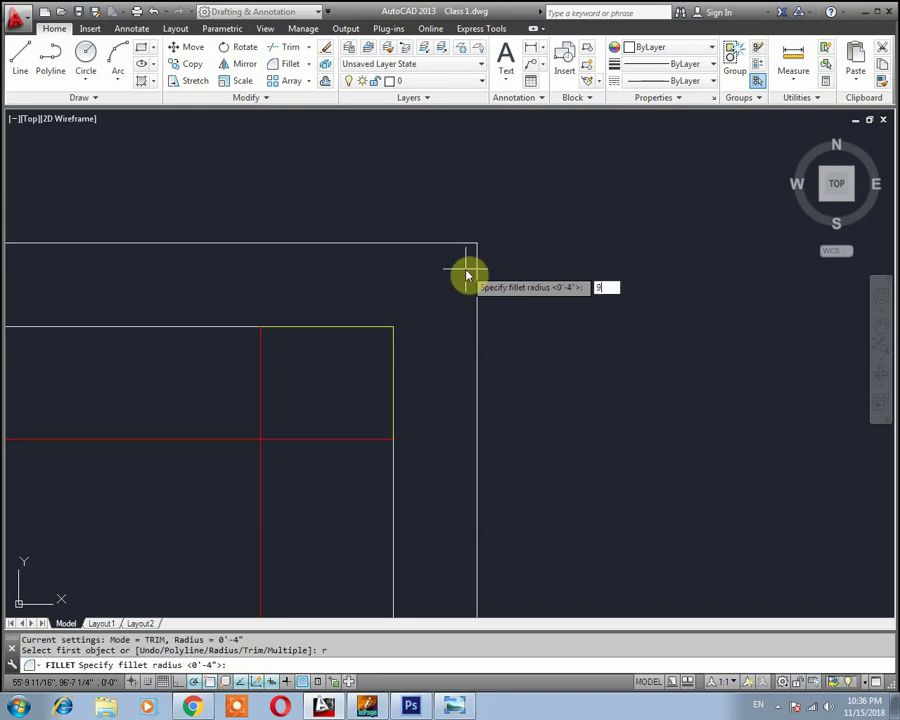
pyautogui.press('Return')
pyautogui.click(441, 243)
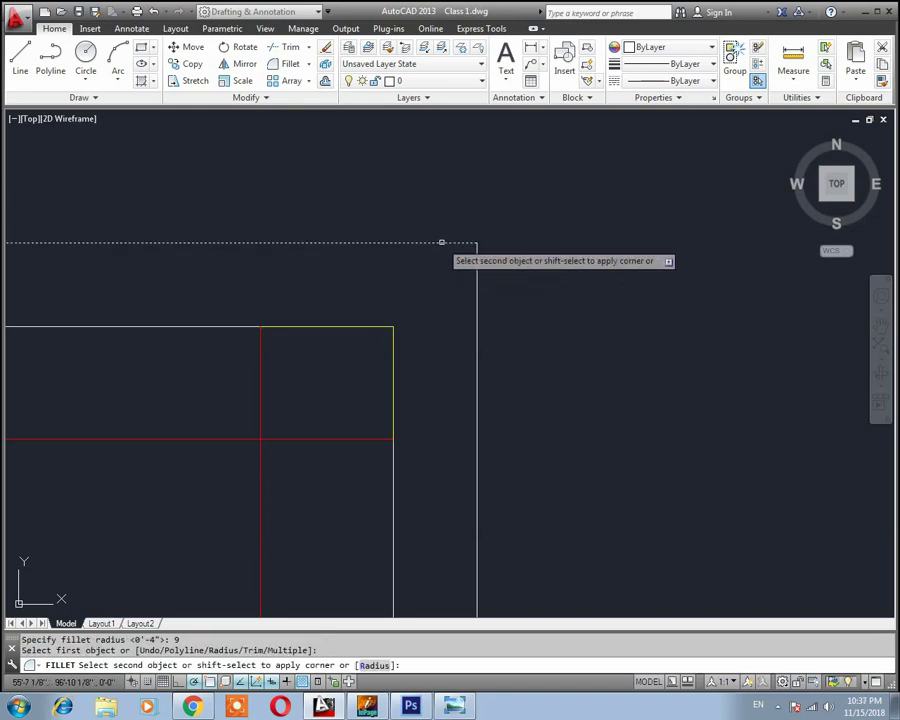
pyautogui.click(476, 296)
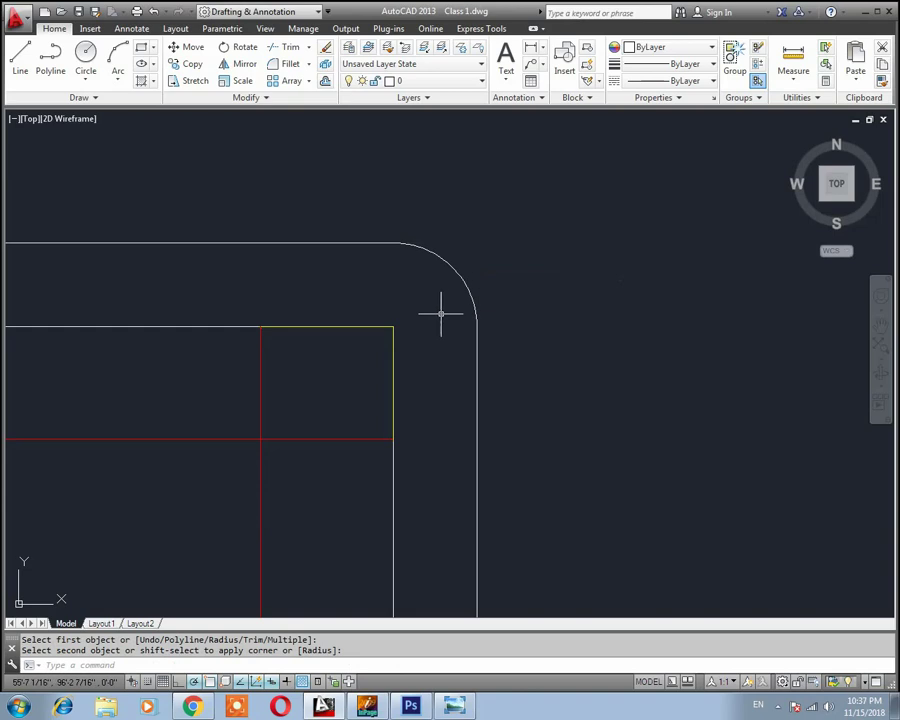
pyautogui.press('Escape')
# Fillet the inner top and right wall lines with a 9-inch radius.
pyautogui.moveTo(412, 396); pyautogui.dragTo(390, 336, button='middle')
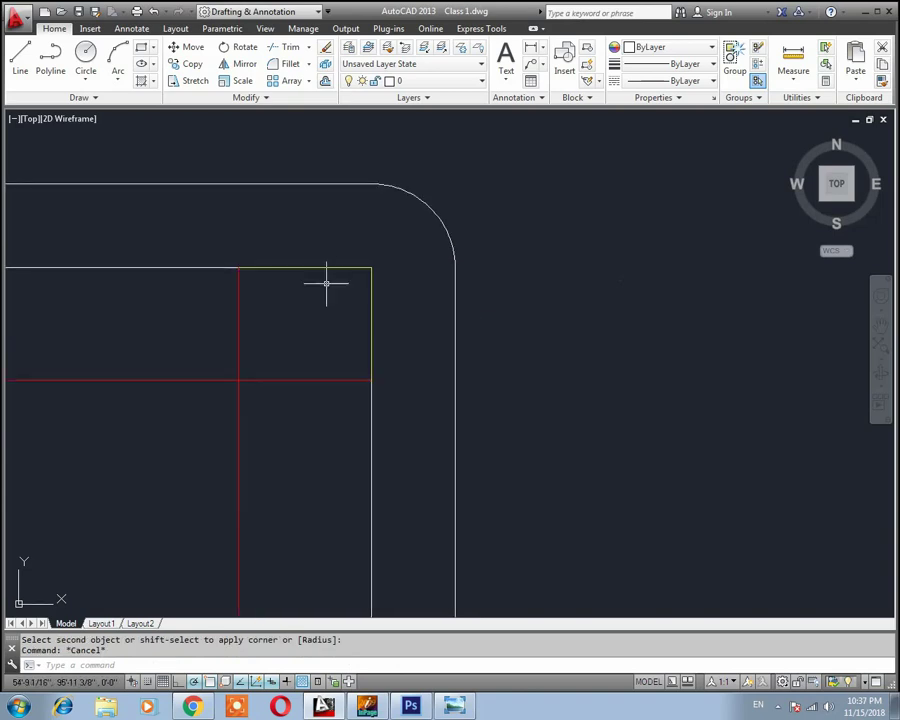
pyautogui.press('Return')
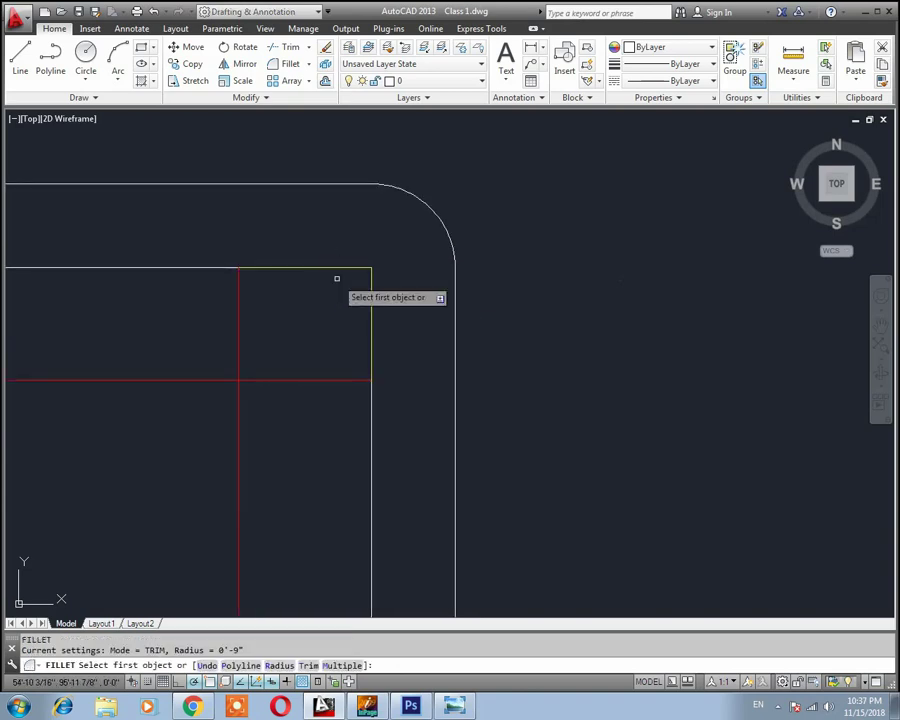
pyautogui.write('r')
pyautogui.press('Return')
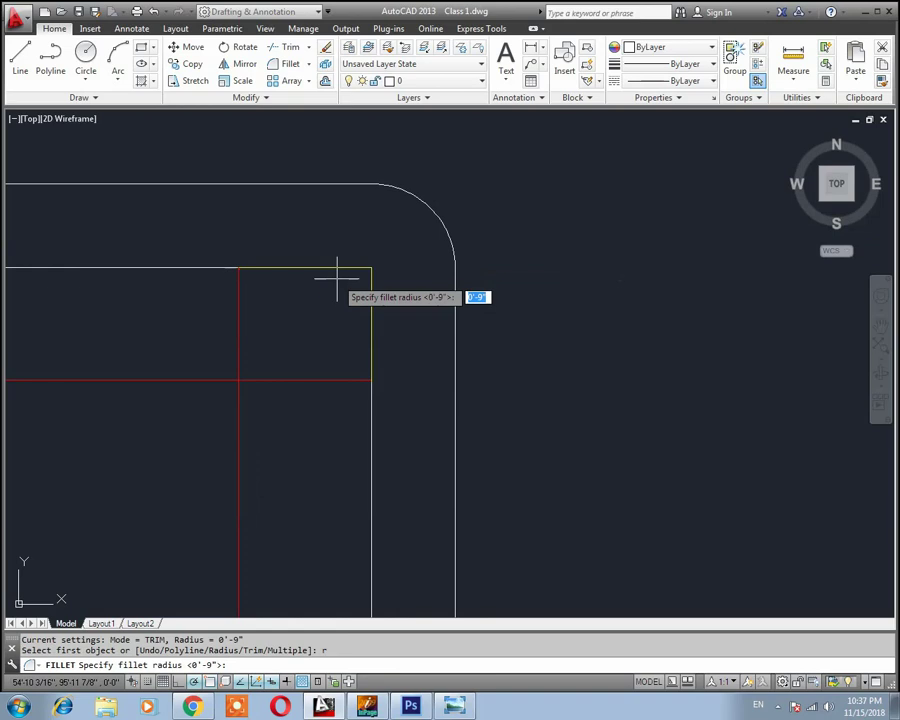
pyautogui.write('9')
pyautogui.press('Return')
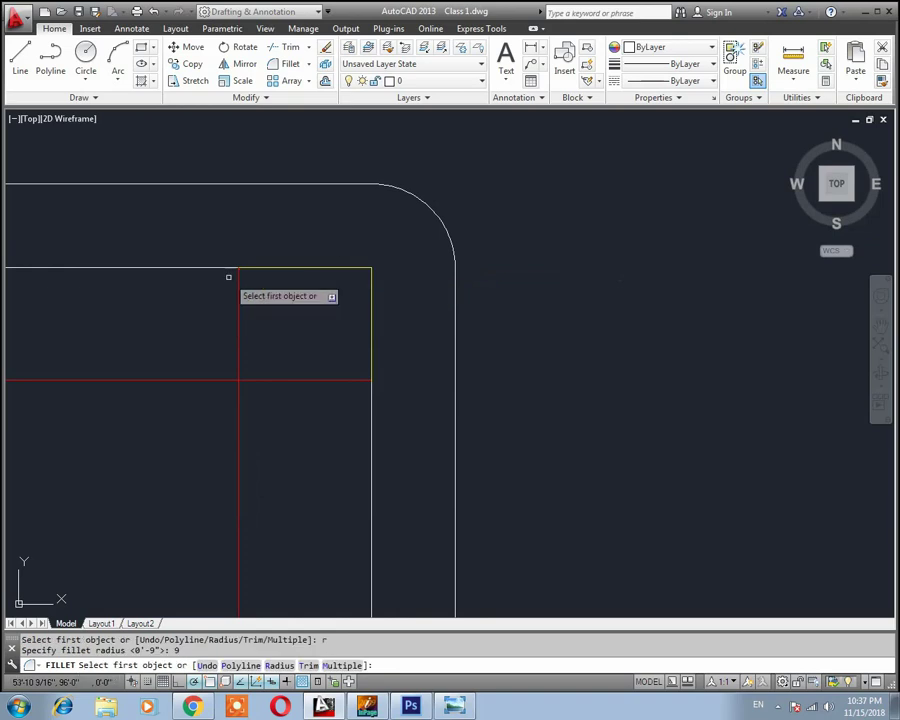
pyautogui.click(214, 268)
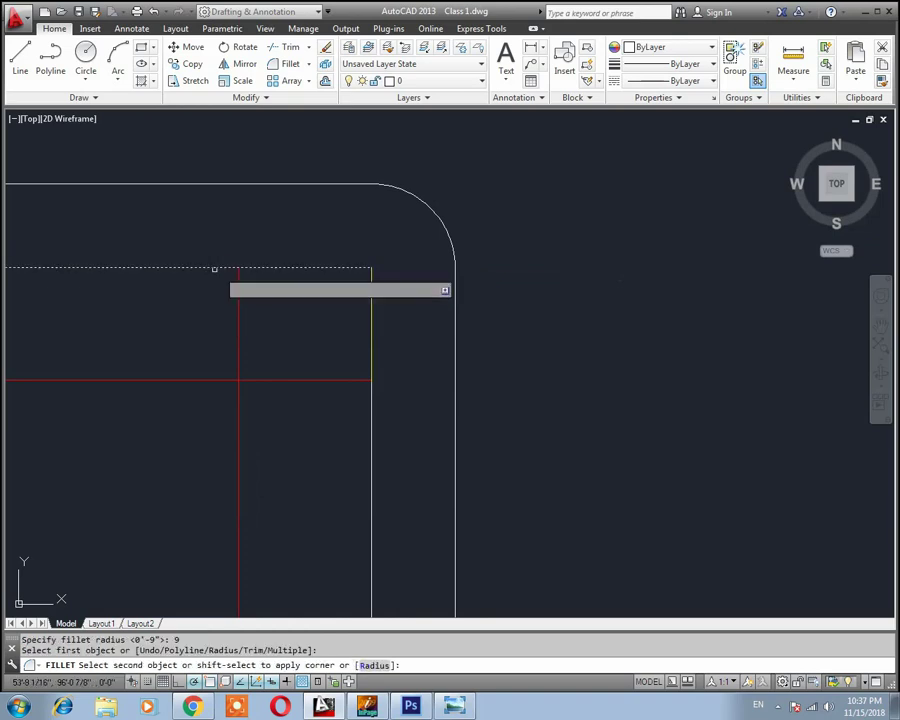
pyautogui.click(370, 424)
# Pan and zoom to the room's bottom-right outer wall corner beside the door.
pyautogui.moveTo(382, 382); pyautogui.dragTo(462, 334, button='middle')
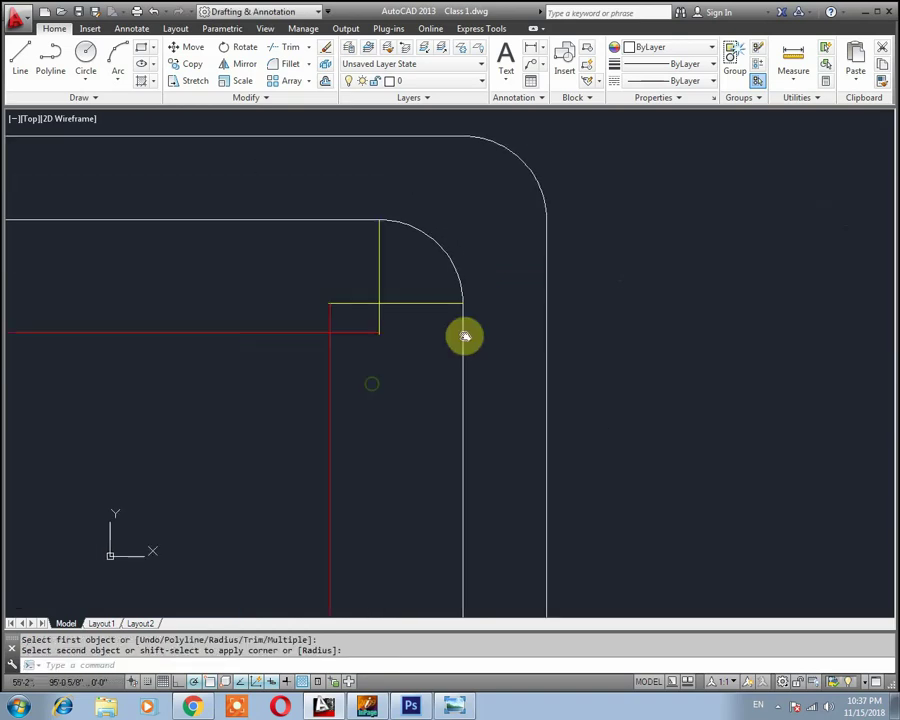
pyautogui.scroll(-5, 350, 441)
pyautogui.moveTo(350, 441); pyautogui.dragTo(490, 374, button='middle')
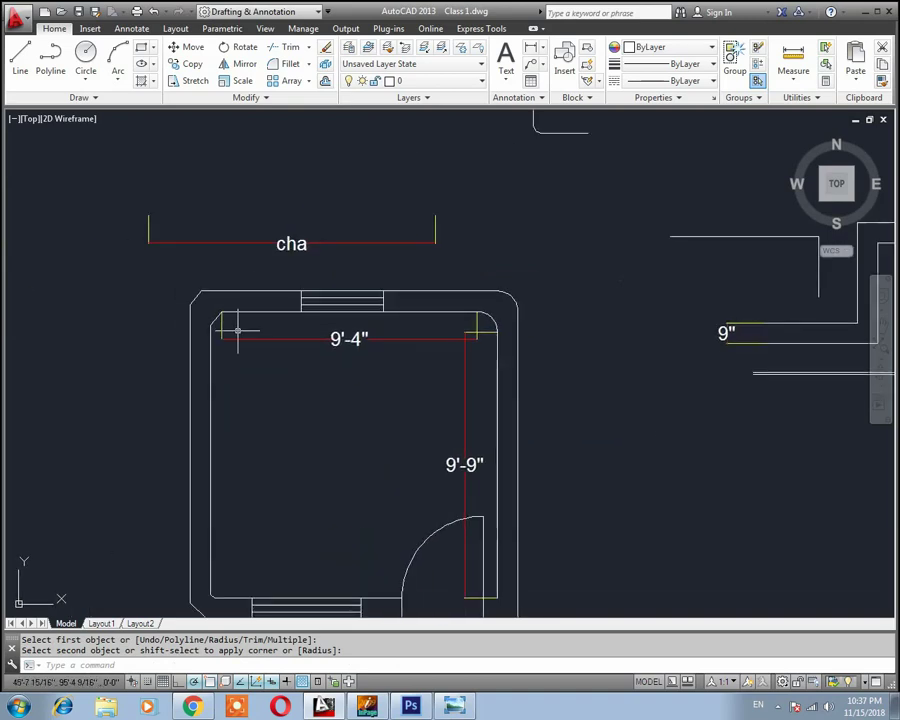
pyautogui.scroll(4, 205, 330)
pyautogui.moveTo(178, 272); pyautogui.dragTo(168, 352, button='middle')
pyautogui.moveTo(811, 252); pyautogui.dragTo(558, 256, button='middle')
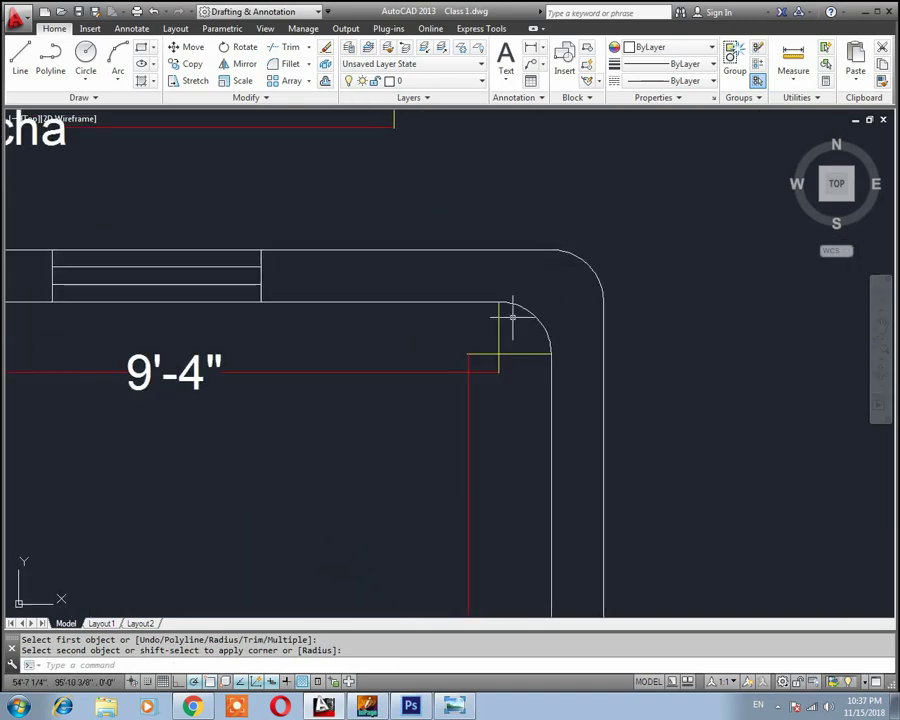
pyautogui.scroll(-2, 396, 354)
pyautogui.scroll(-5, 258, 436)
pyautogui.scroll(3, 258, 436)
pyautogui.scroll(2, 292, 416)
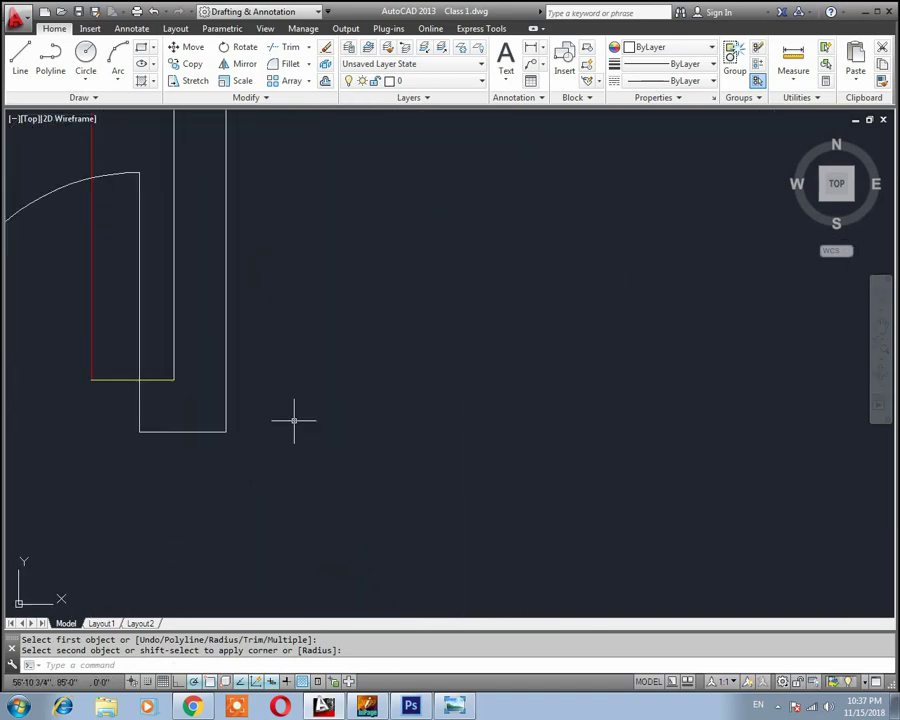
pyautogui.scroll(2, 278, 366)
pyautogui.scroll(2, 282, 393)
pyautogui.moveTo(282, 393)
pyautogui.mouseDown(button='middle')
pyautogui.moveTo(398, 452)
pyautogui.moveTo(399, 485)
pyautogui.mouseUp(button='middle')
pyautogui.scroll(-2, 398, 452)
# Fillet the outer right and bottom wall lines with an 11-inch radius.
pyautogui.write('F')
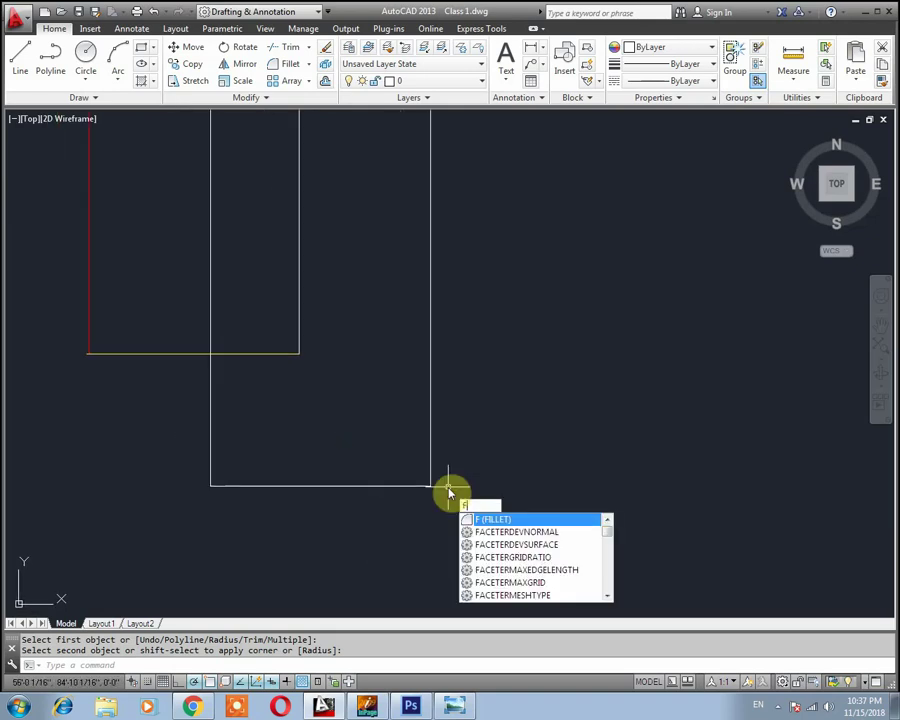
pyautogui.press('Return')
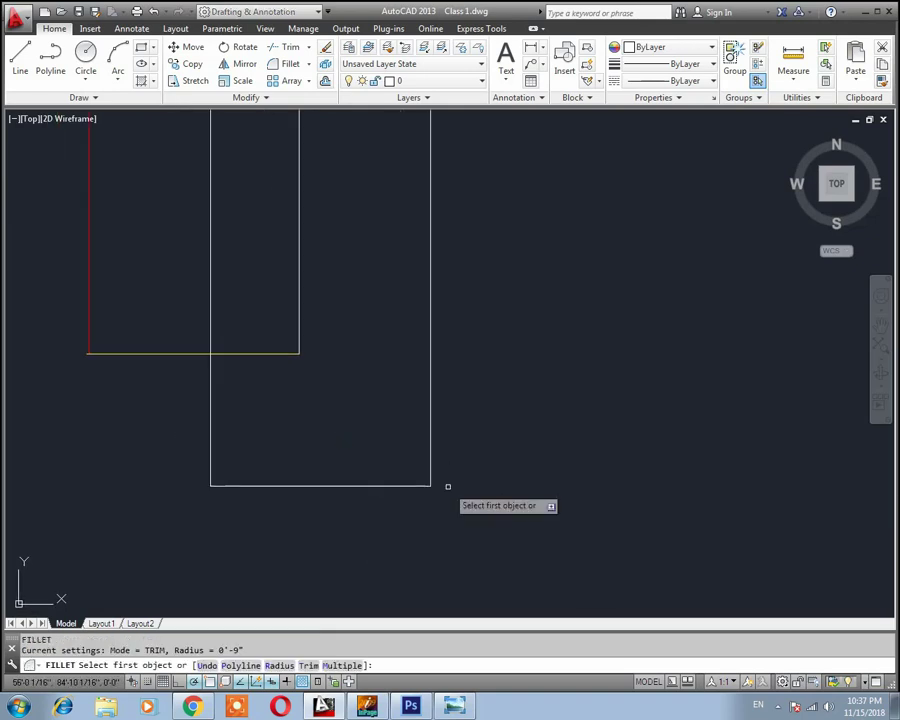
pyautogui.write('r')
pyautogui.press('Return')
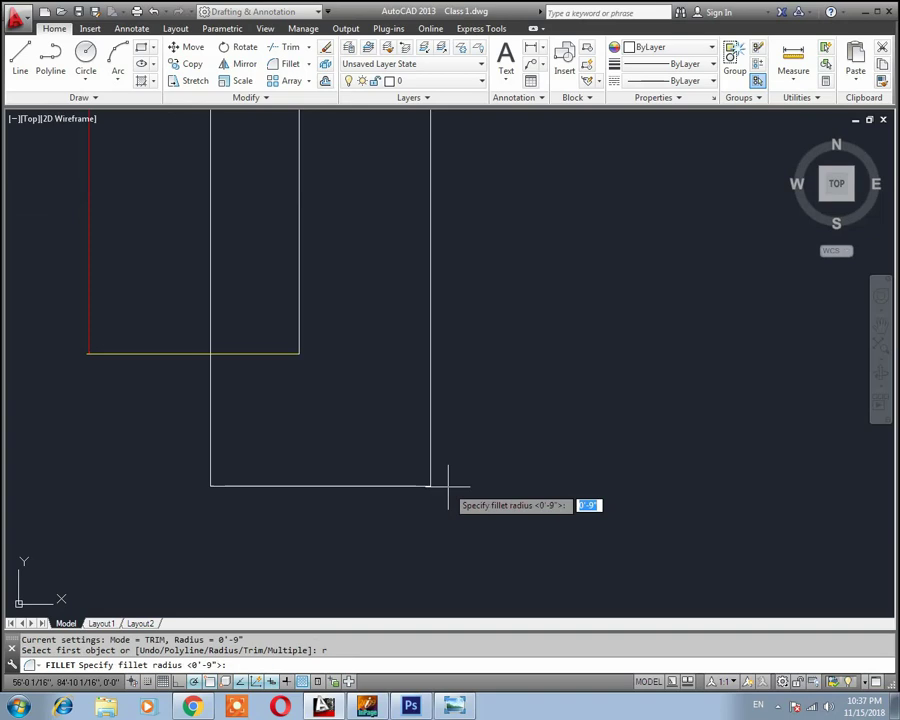
pyautogui.write('11')
pyautogui.press('Return')
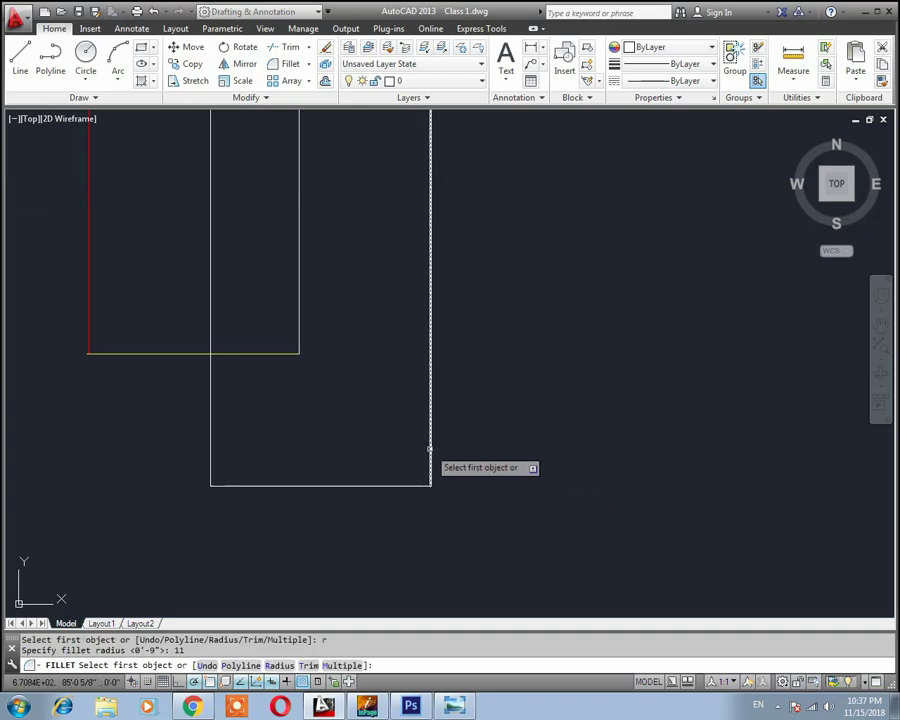
pyautogui.click(430, 449)
pyautogui.click(397, 485)
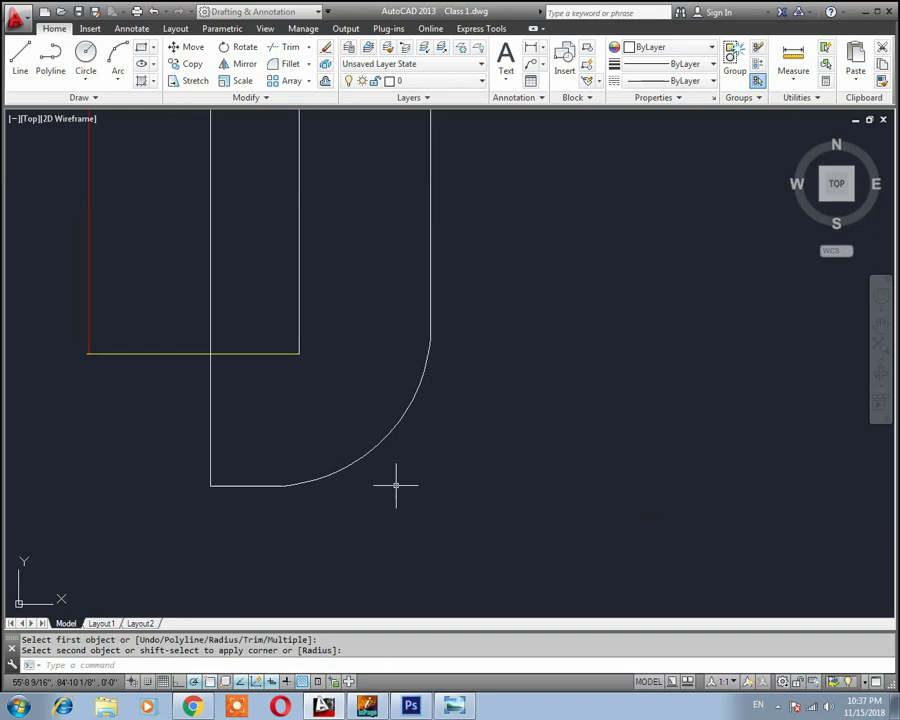
# Zoom out and shift the room right to free empty space beside it.
pyautogui.scroll(-5, 396, 485)
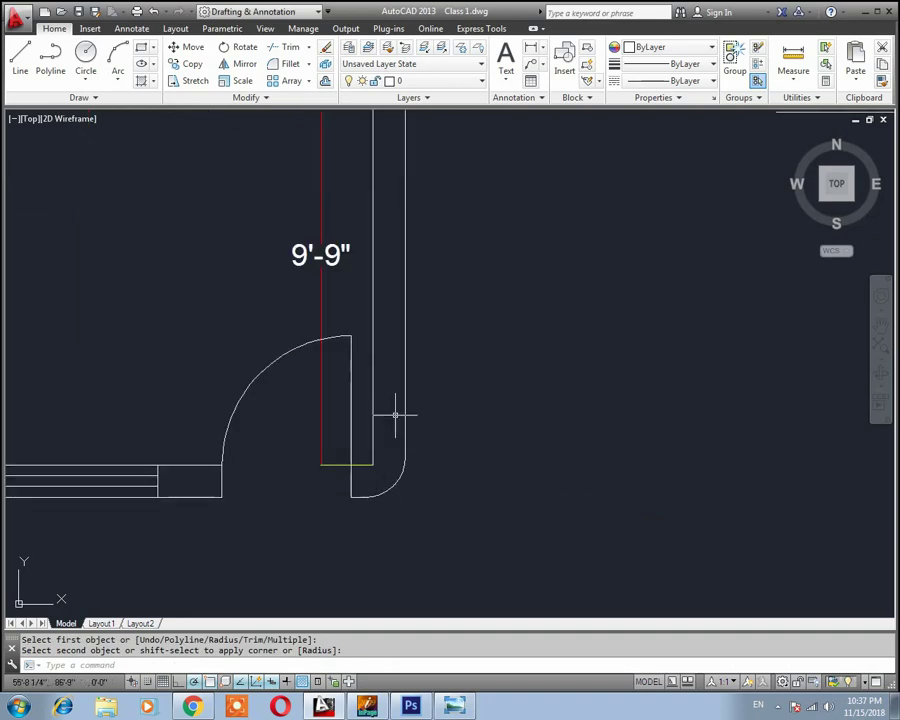
pyautogui.scroll(-1, 382, 488)
pyautogui.scroll(-2, 384, 487)
pyautogui.scroll(-2, 384, 487)
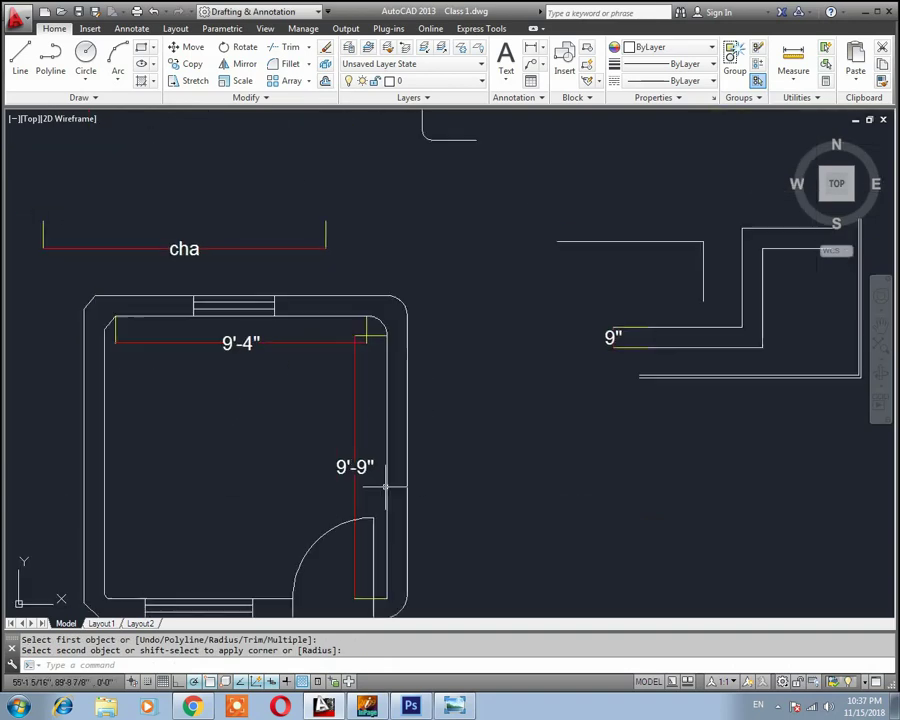
pyautogui.scroll(-2, 296, 376)
pyautogui.moveTo(296, 376); pyautogui.dragTo(524, 390, button='middle')
pyautogui.moveTo(264, 380); pyautogui.dragTo(366, 380, button='middle')
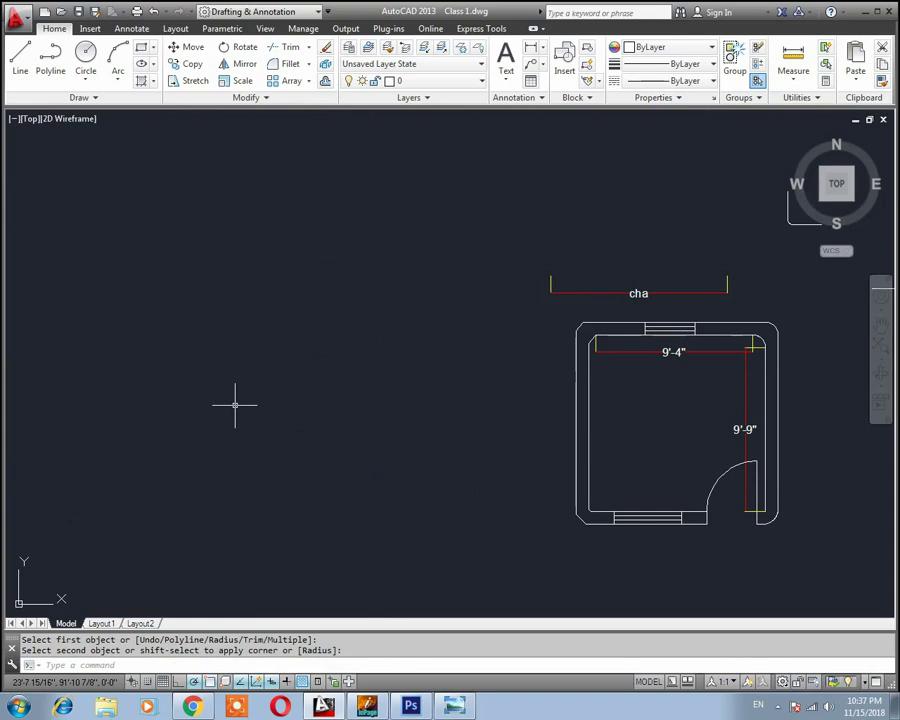
pyautogui.write('rec')
pyautogui.press('Return')
# Draw a 2' by 2' rectangle (@2',2') in empty space and center it in view.
pyautogui.click(140, 267)
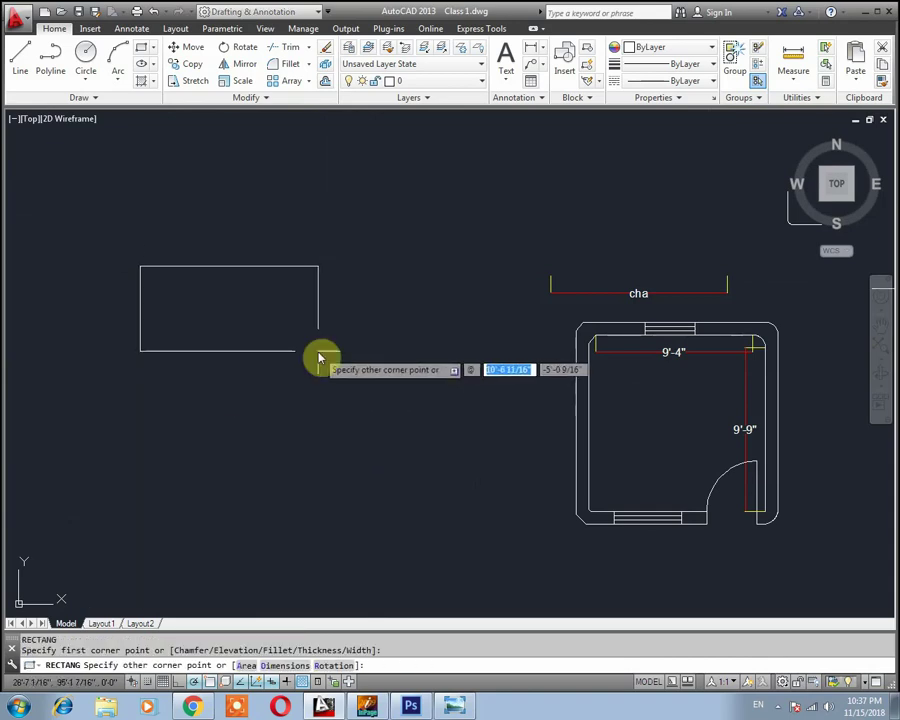
pyautogui.write('@2')
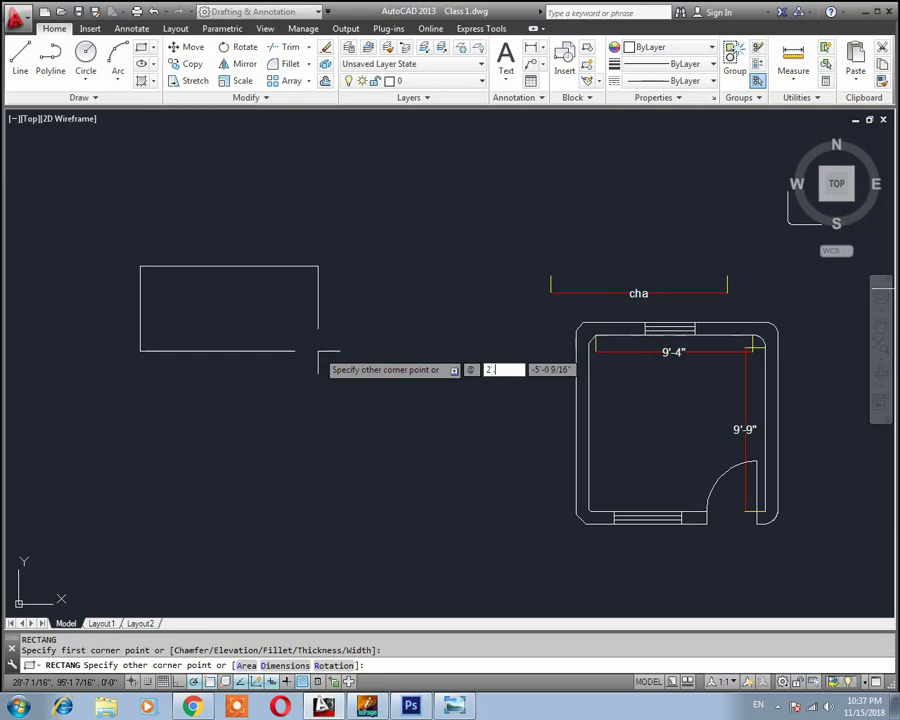
pyautogui.press('Tab')
pyautogui.write('2')
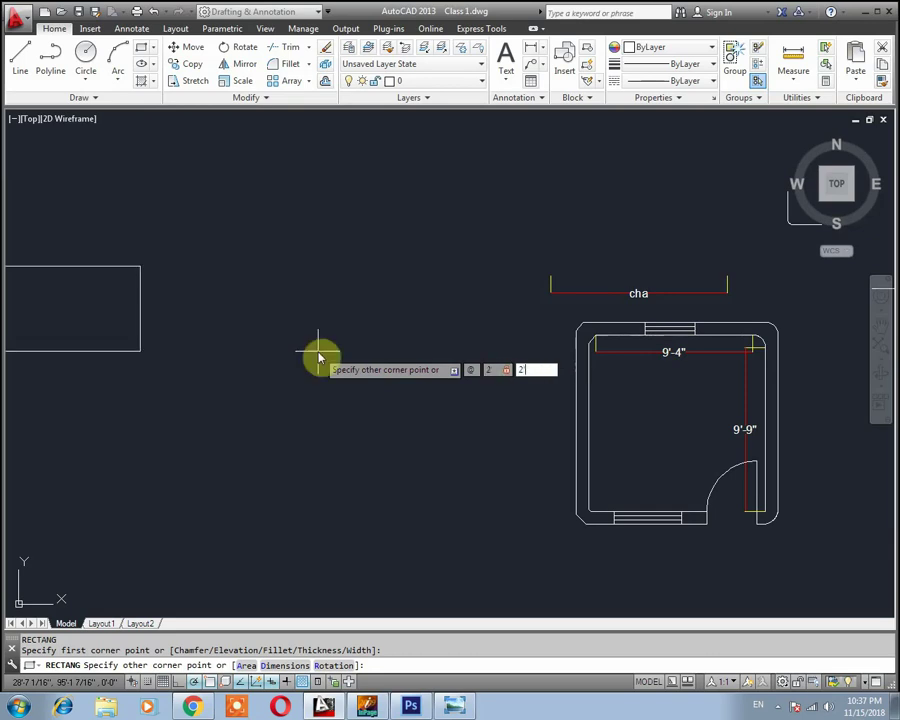
pyautogui.press('Return')
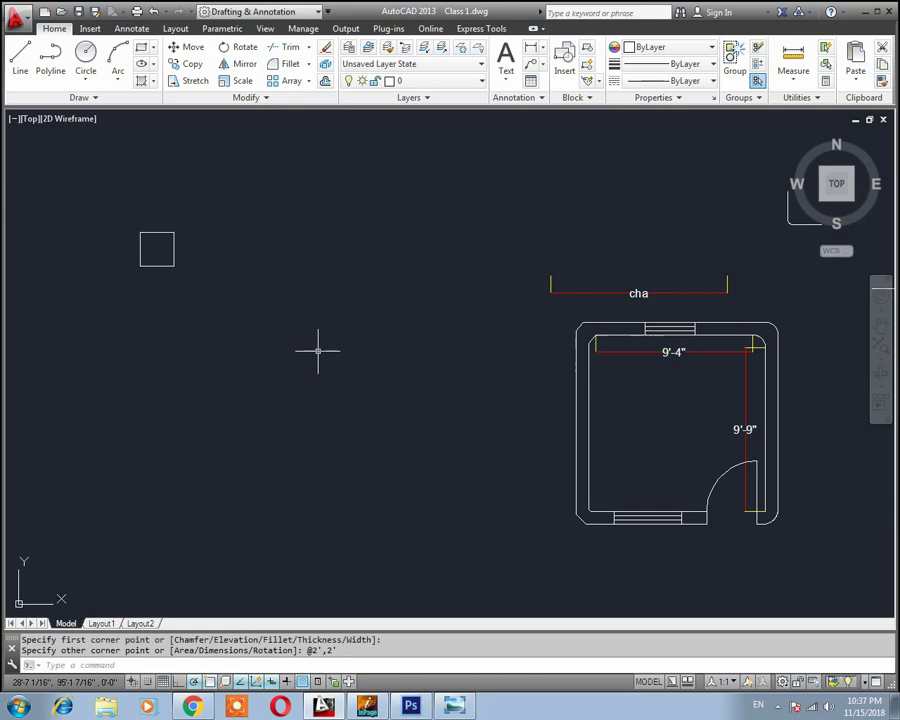
pyautogui.scroll(5, 207, 278)
pyautogui.scroll(2, 345, 357)
pyautogui.moveTo(311, 331); pyautogui.dragTo(364, 378, button='middle')
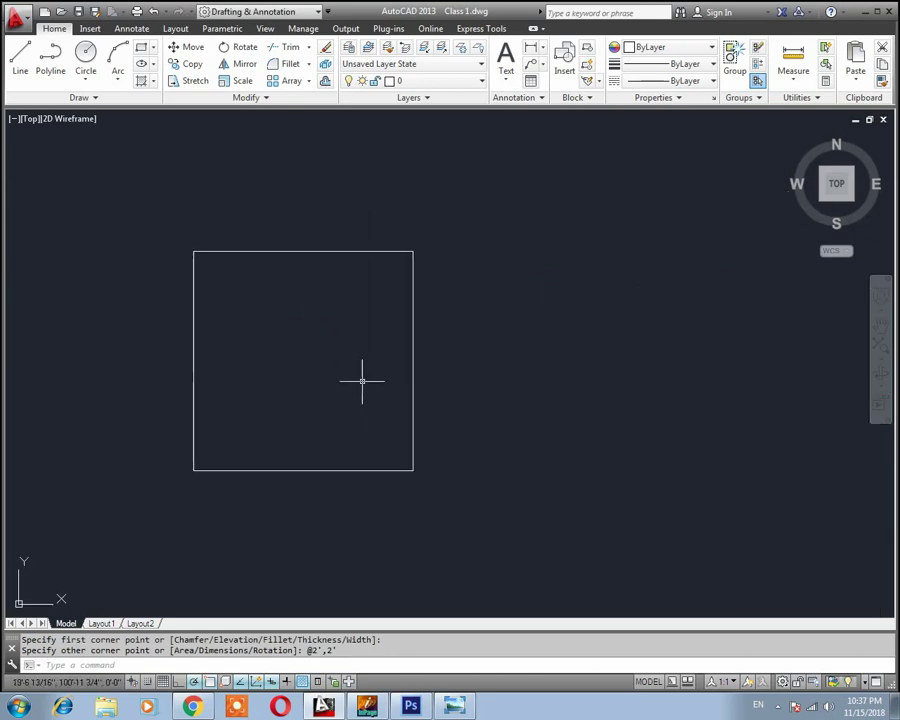
pyautogui.moveTo(275, 336); pyautogui.dragTo(304, 370, button='middle')
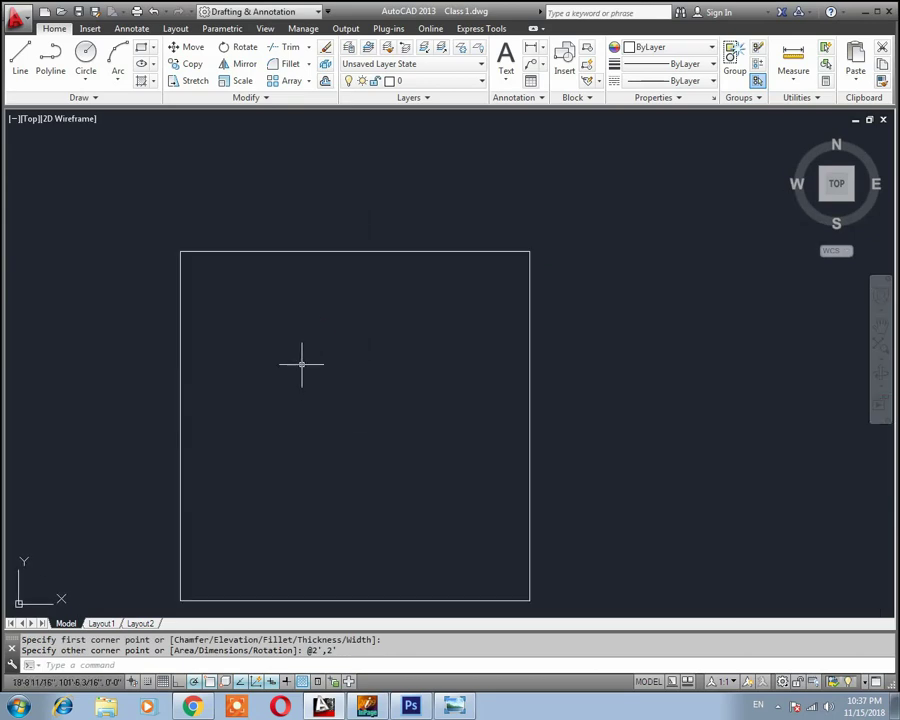
# Fillet the square's top-left corner with an 11-inch radius.
pyautogui.scroll(2, 262, 296)
pyautogui.moveTo(262, 296); pyautogui.dragTo(235, 247, button='middle')
pyautogui.write('f')
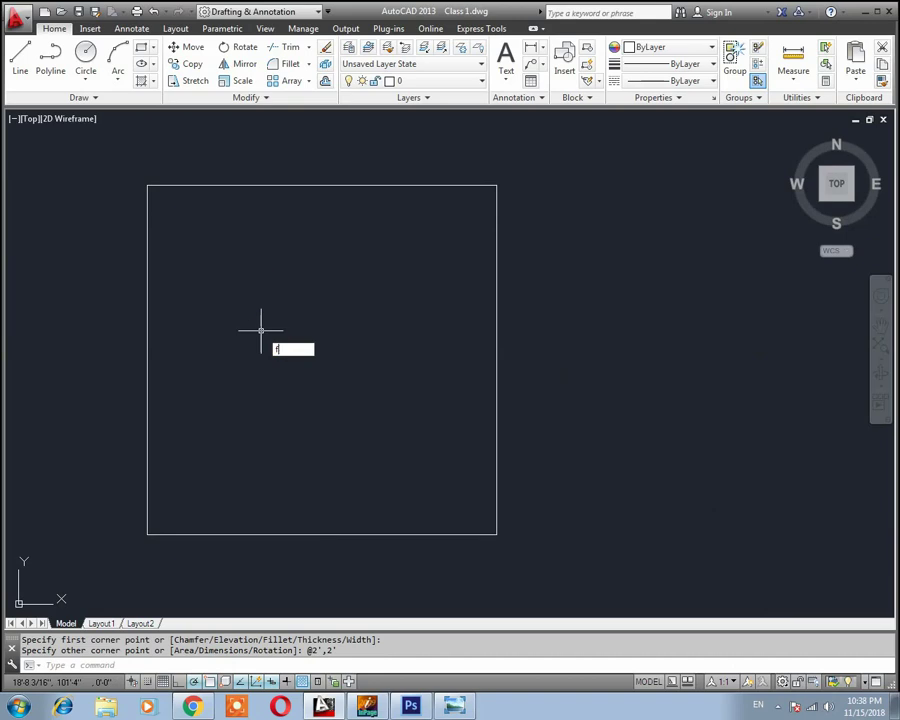
pyautogui.press('Return')
pyautogui.write('r')
pyautogui.press('Return')
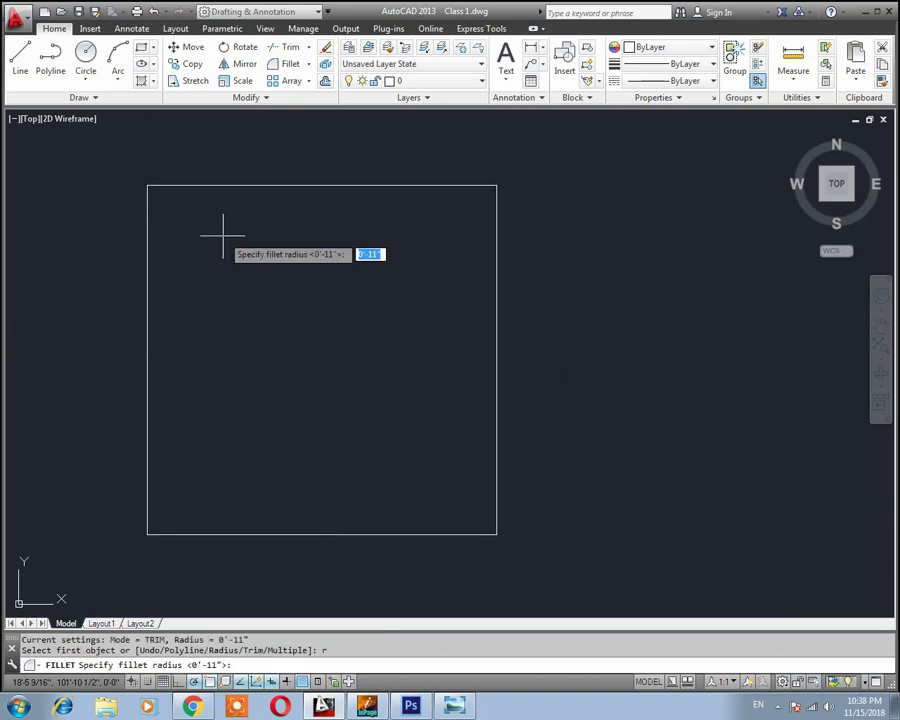
pyautogui.write('11')
pyautogui.press('Return')
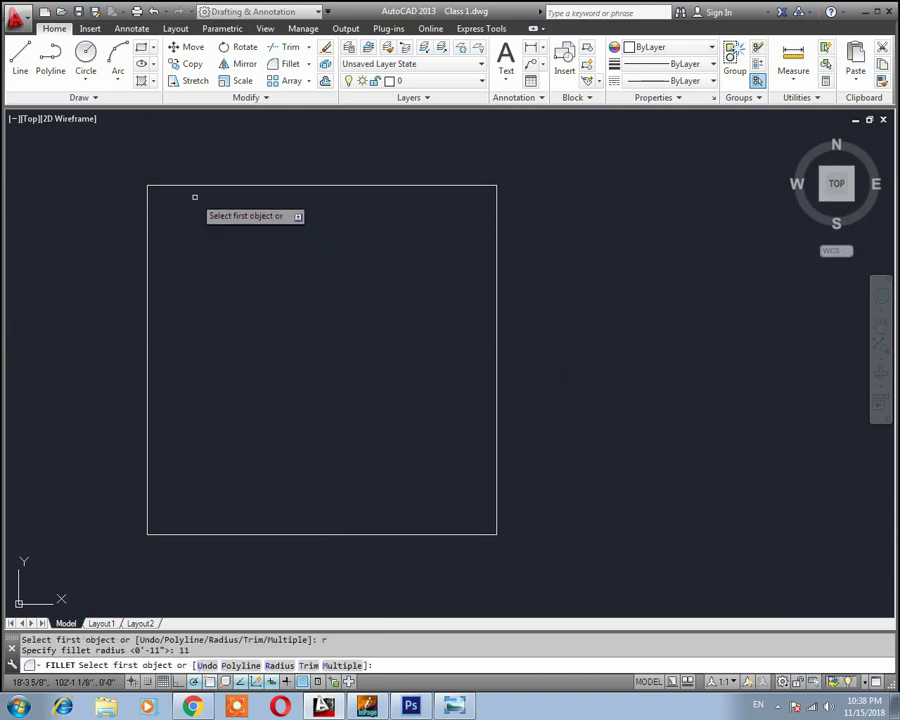
pyautogui.click(181, 185)
pyautogui.click(149, 242)
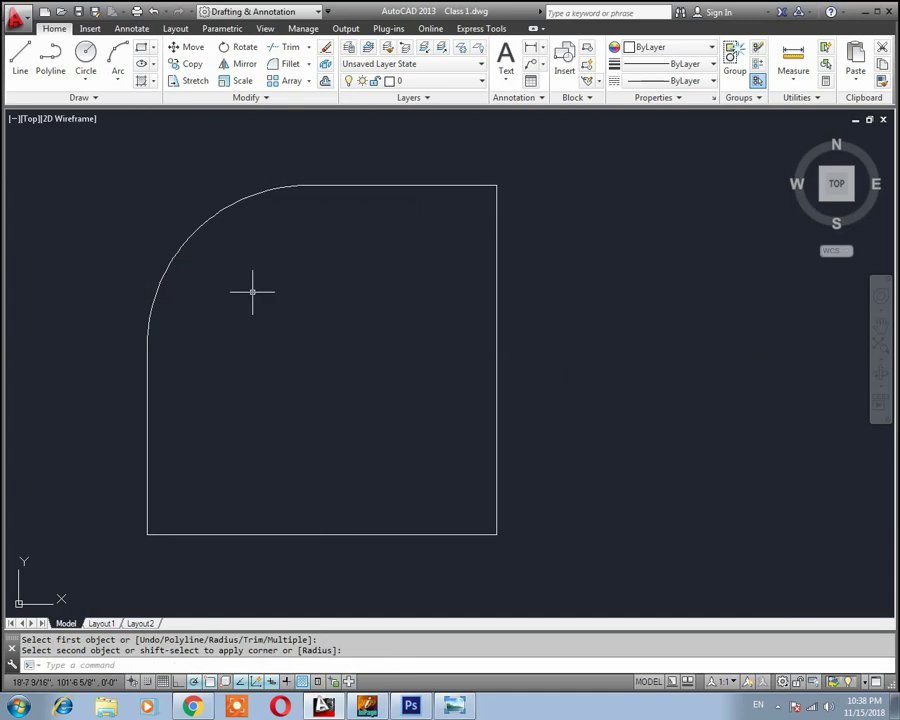
pyautogui.press('Escape')
# Fillet the square's bottom-right corner with an 11-inch radius.
pyautogui.press('Return')
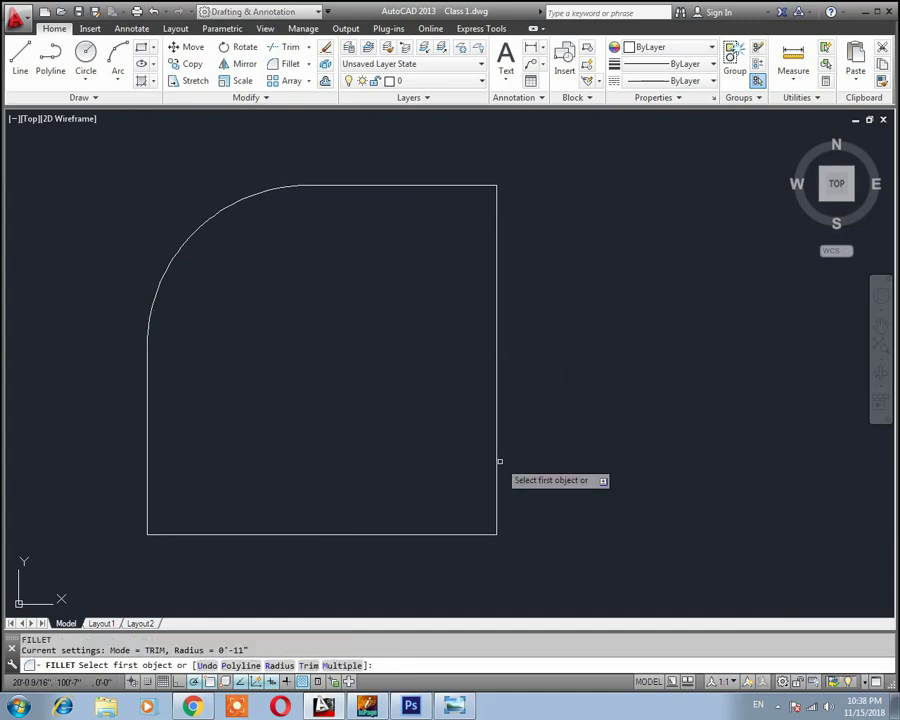
pyautogui.write('r')
pyautogui.press('Return')
pyautogui.write('11')
pyautogui.press('Return')
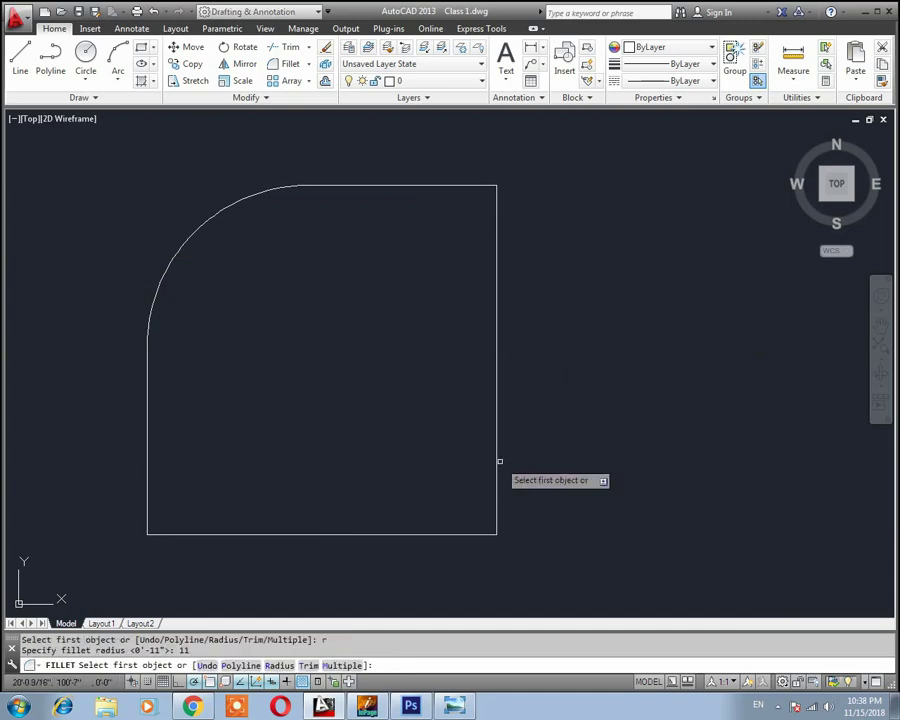
pyautogui.click(500, 461)
pyautogui.click(446, 533)
pyautogui.press('Escape')
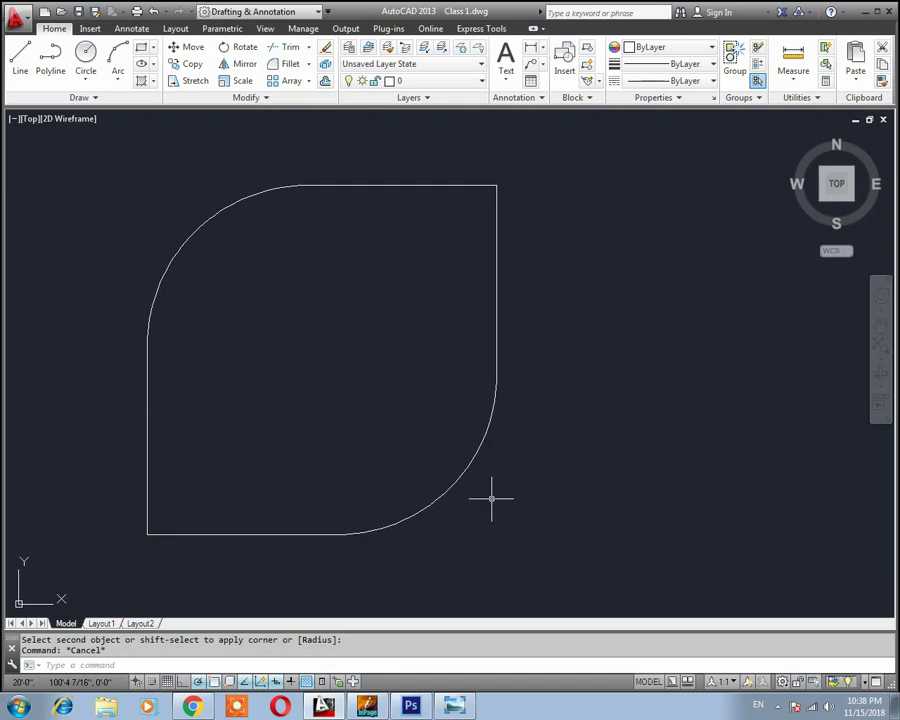
pyautogui.scroll(-2, 340, 368)
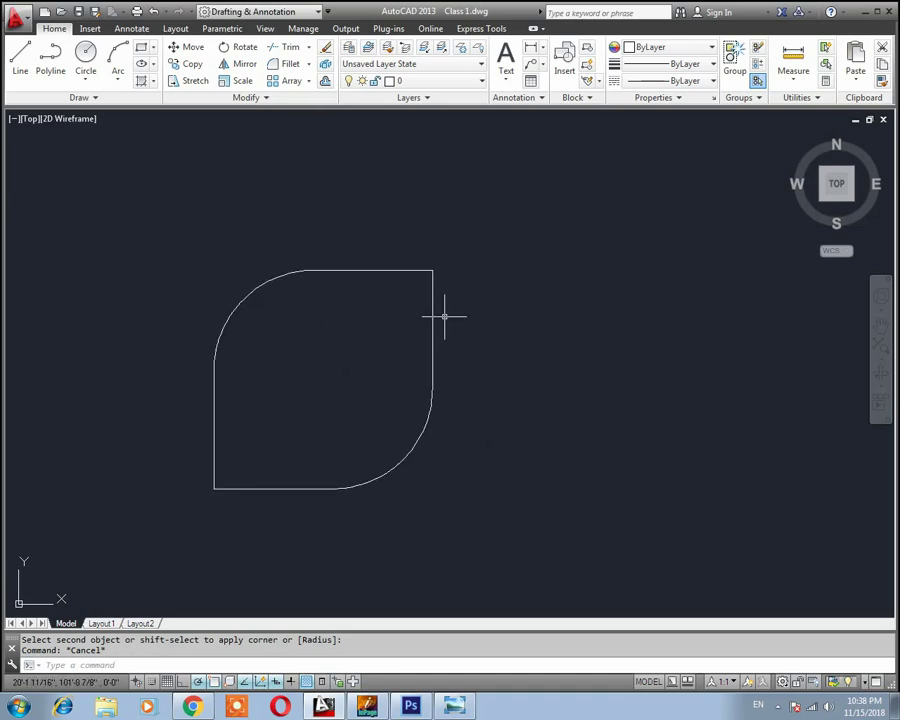
pyautogui.write('cha')
pyautogui.press('Return')
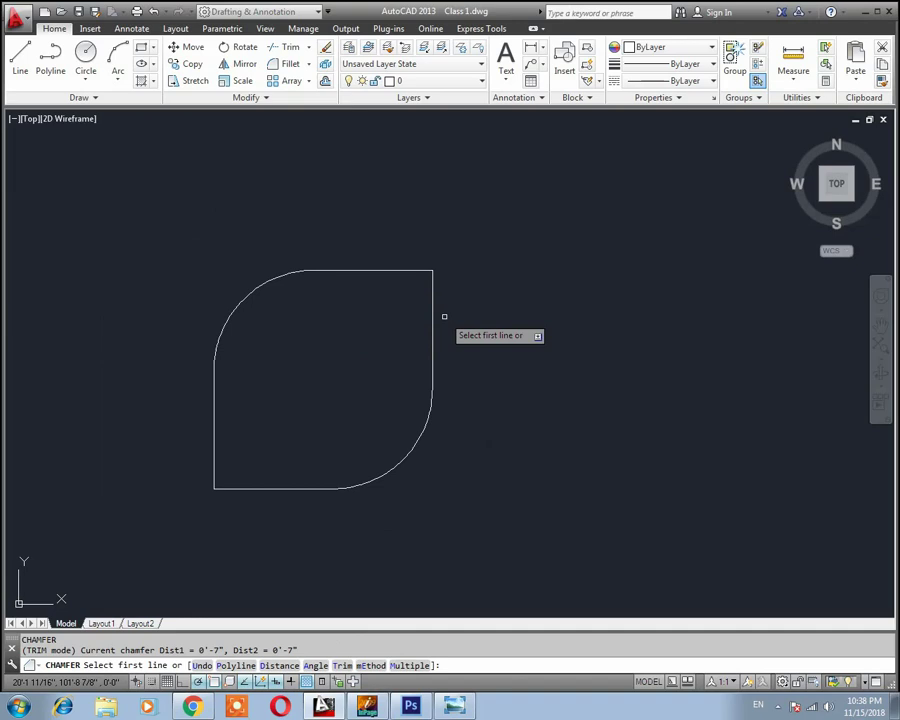
# Chamfer the square's top-right corner with 4-inch by 4-inch distances between the top and right edges.
pyautogui.write('d')
pyautogui.press('Return')
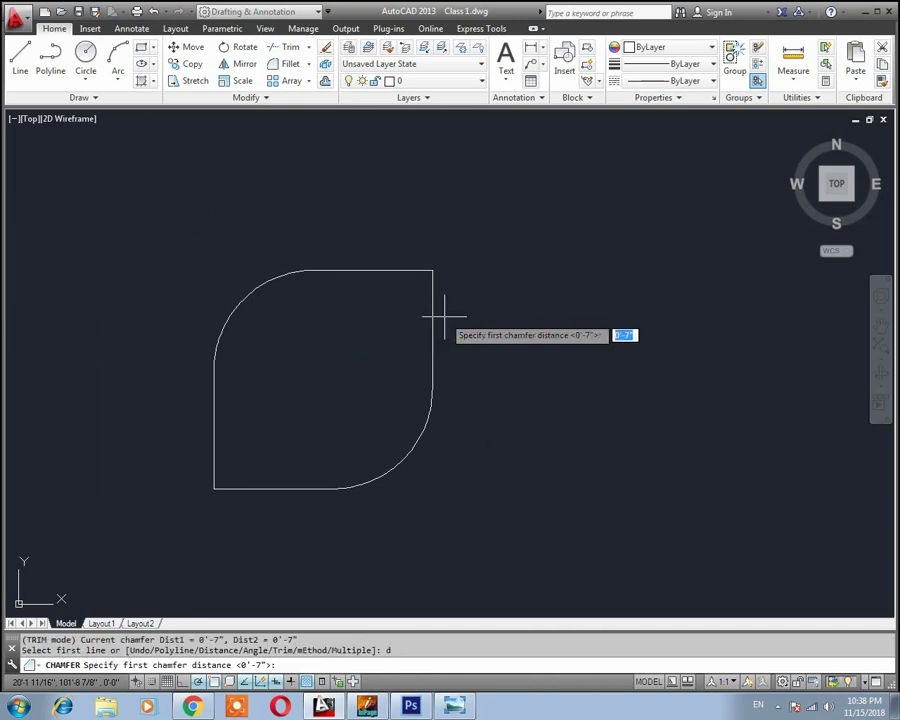
pyautogui.write('4')
pyautogui.rightClick(446, 321)
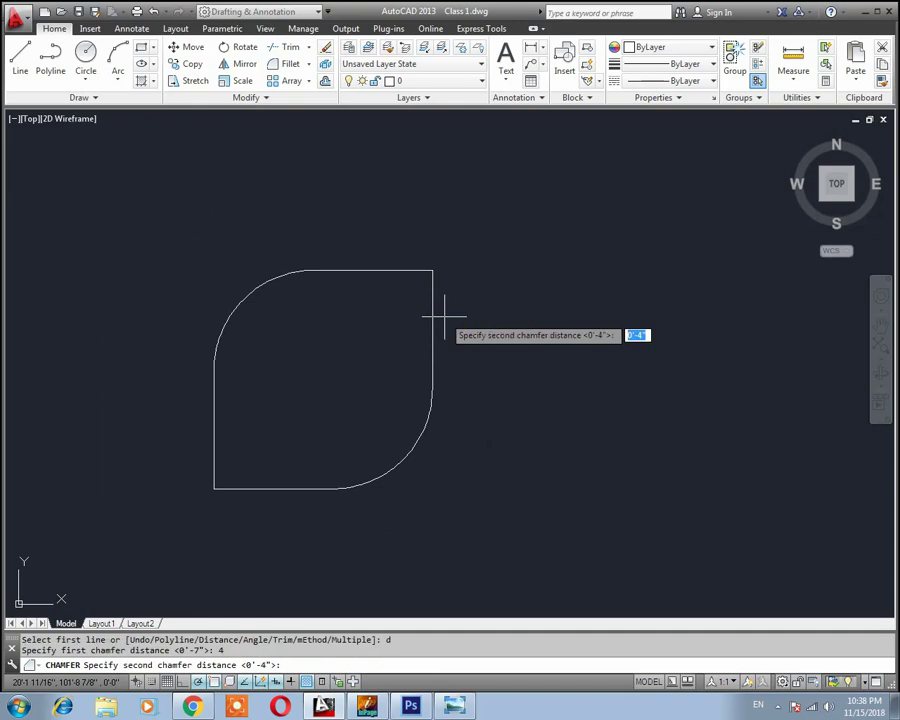
pyautogui.rightClick(445, 318)
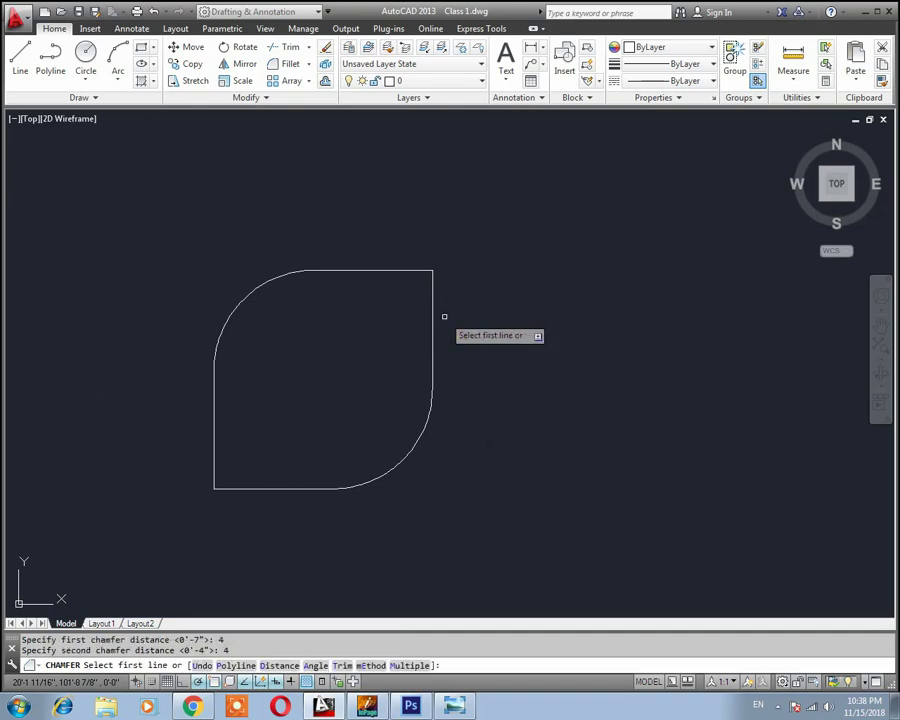
pyautogui.click(396, 270)
pyautogui.click(432, 296)
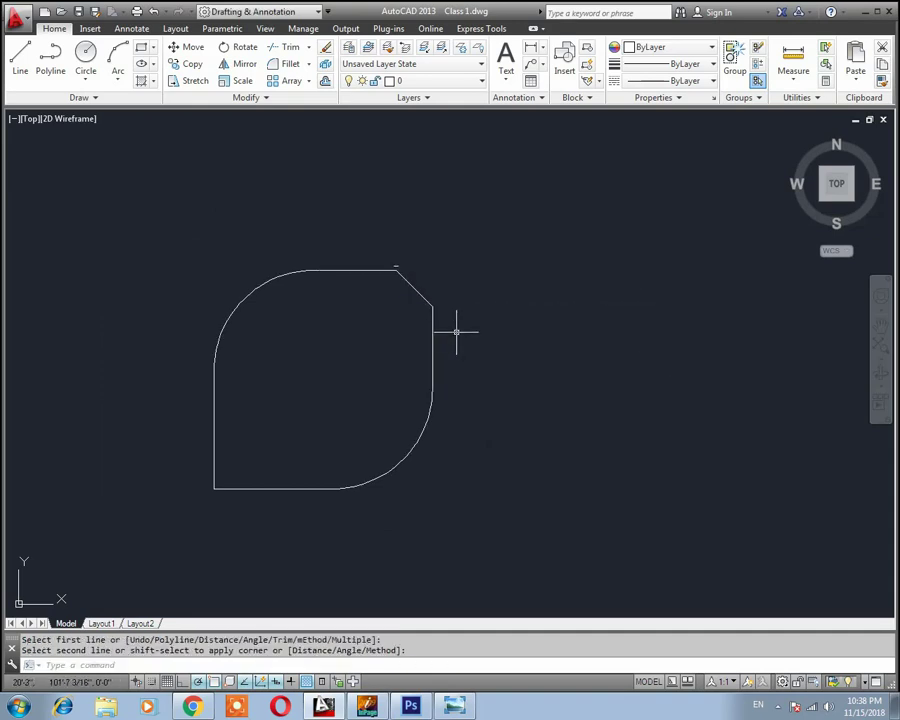
pyautogui.press('Escape')
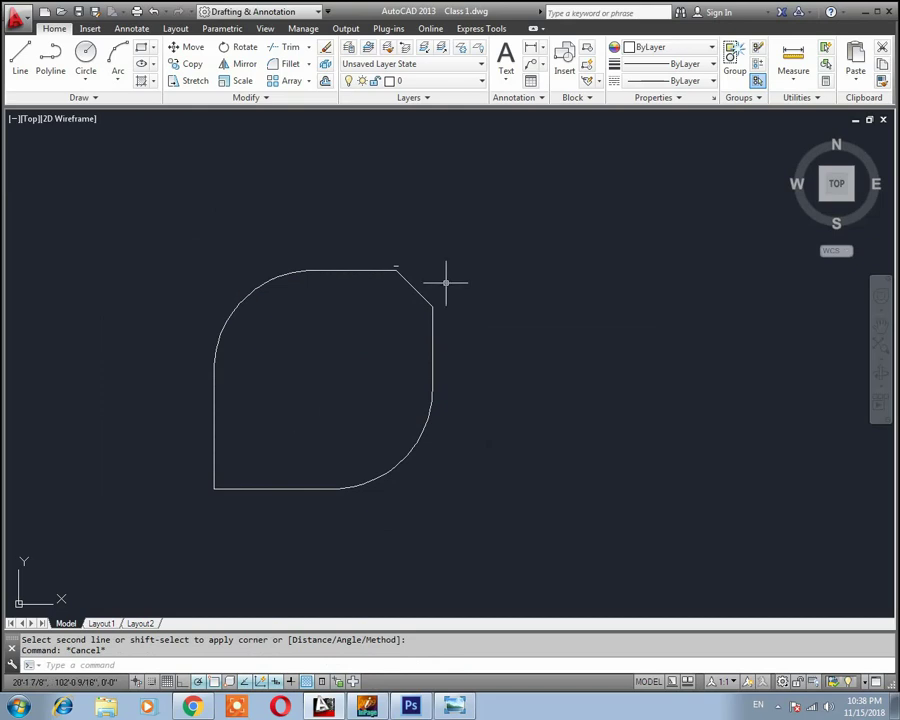
# Zoom and pan the view to inspect the chamfered and filleted square.
pyautogui.scroll(-2, 368, 426)
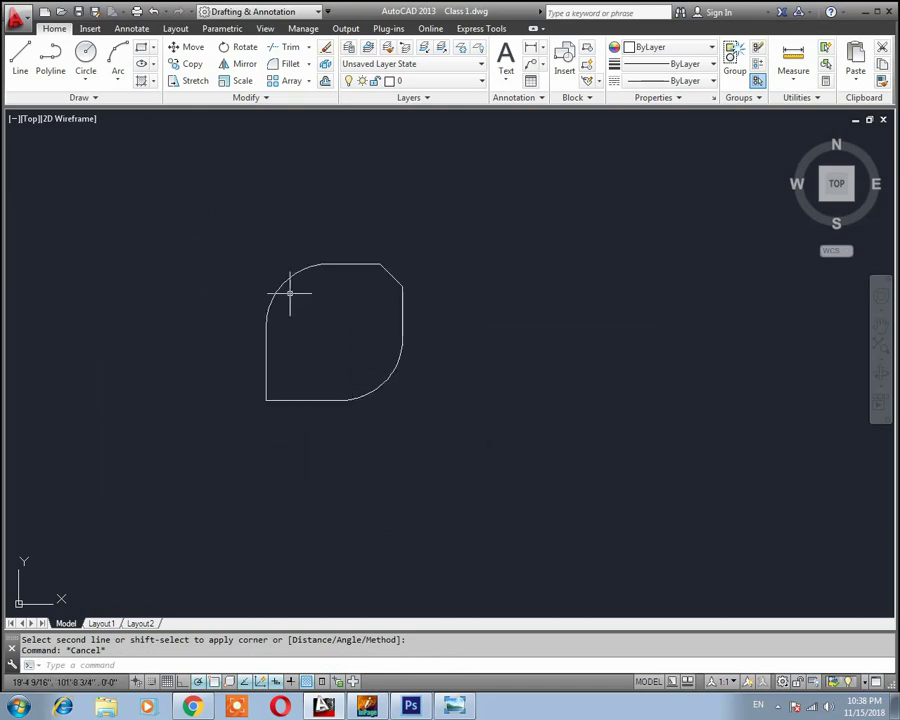
pyautogui.scroll(2, 385, 393)
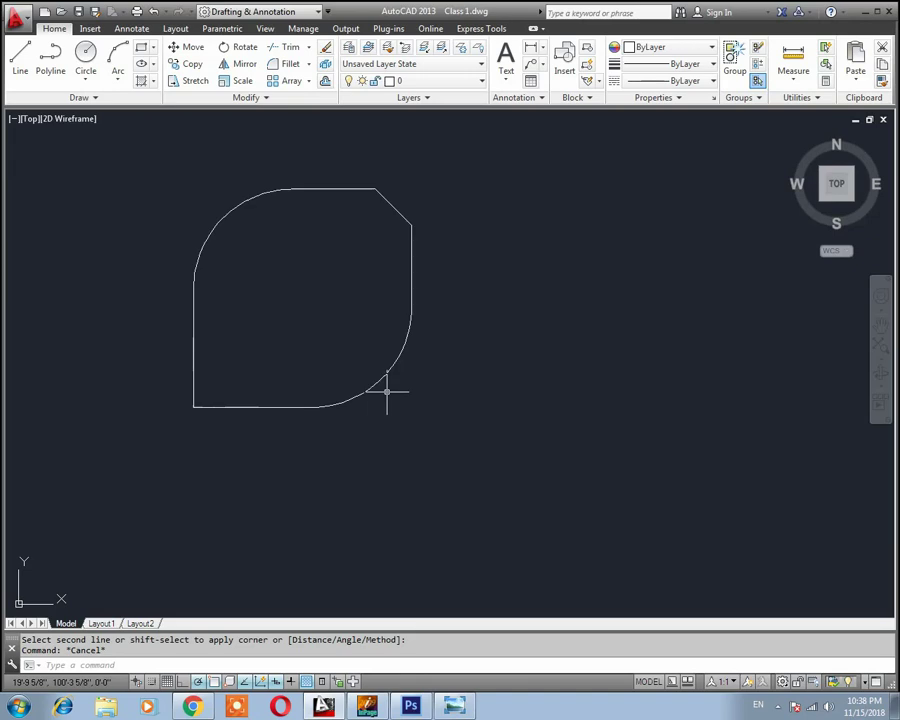
pyautogui.scroll(-4, 385, 390)
pyautogui.moveTo(384, 390); pyautogui.dragTo(346, 402, button='middle')
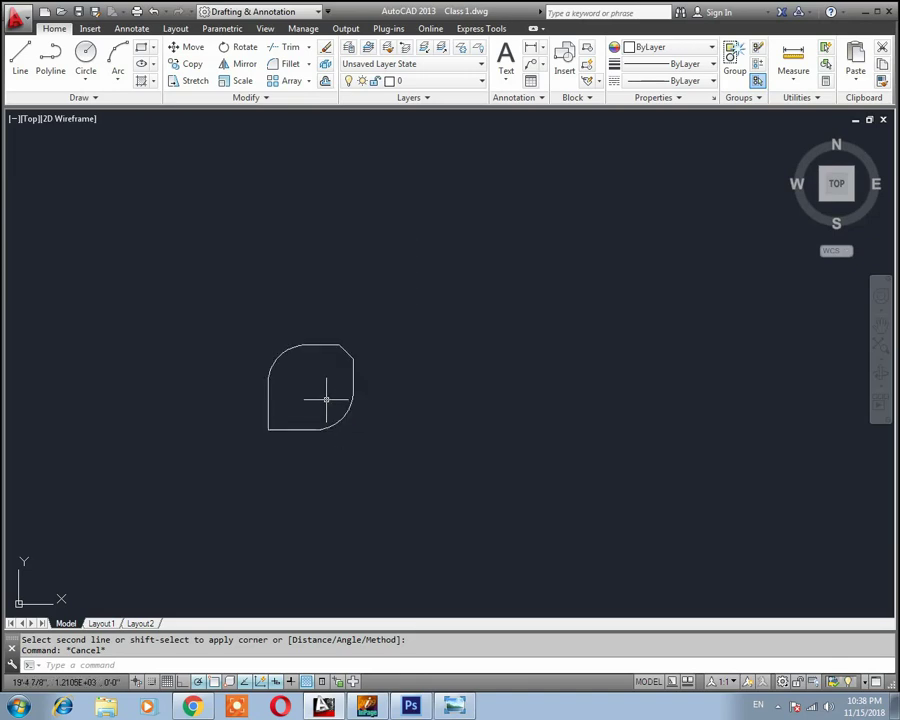
pyautogui.scroll(2, 325, 397)
pyautogui.scroll(-1, 326, 400)
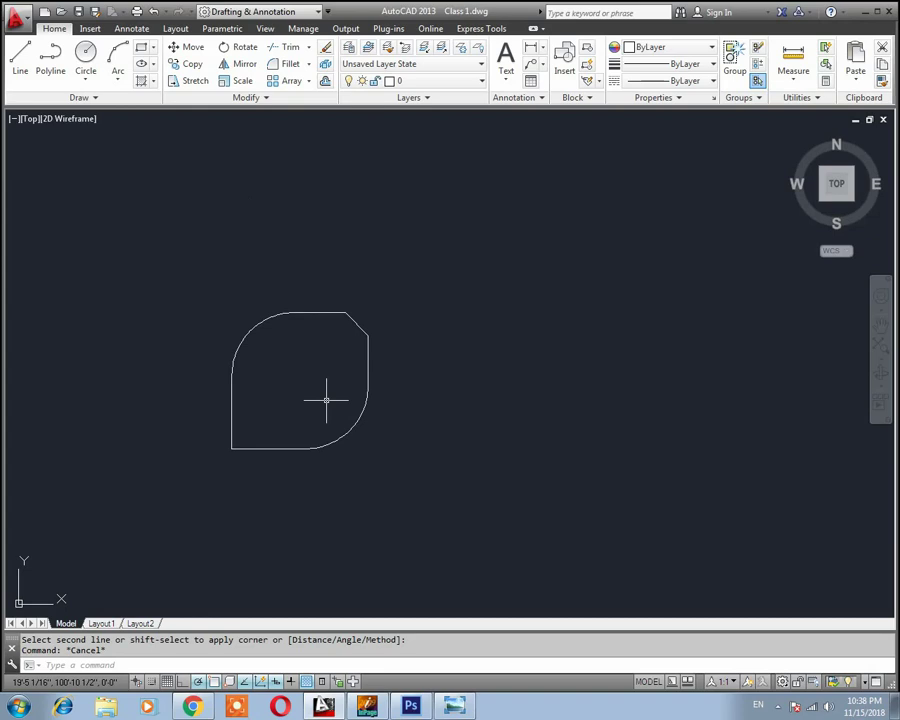
pyautogui.scroll(-3, 326, 400)
# Erase the practice square, the cha line and the small L-shaped lines above the room.
pyautogui.moveTo(436, 442); pyautogui.dragTo(192, 304, button='middle')
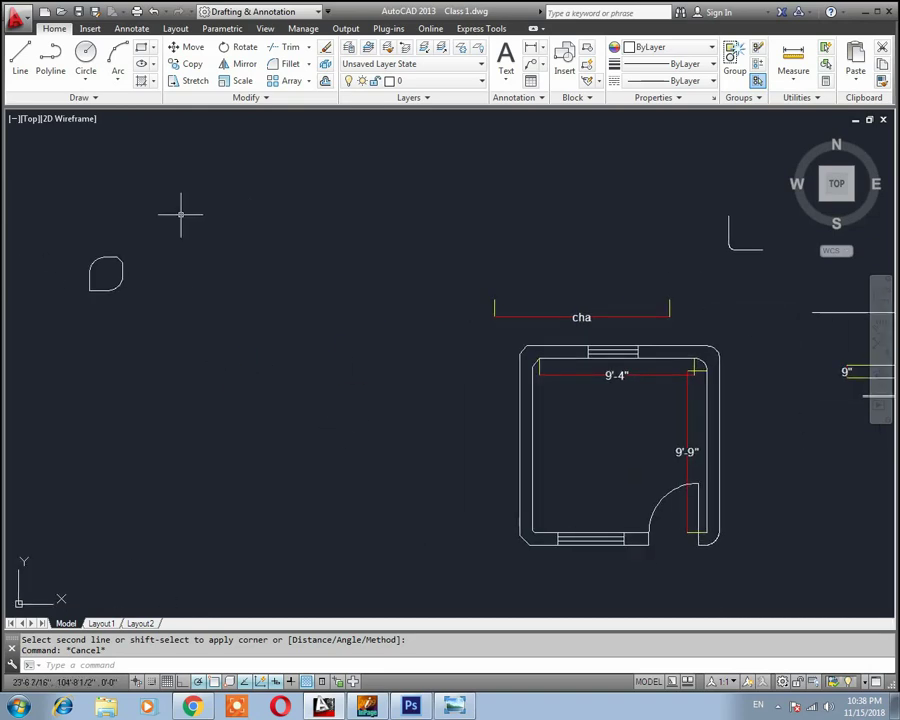
pyautogui.moveTo(181, 214); pyautogui.dragTo(50, 315)
pyautogui.press('Delete')
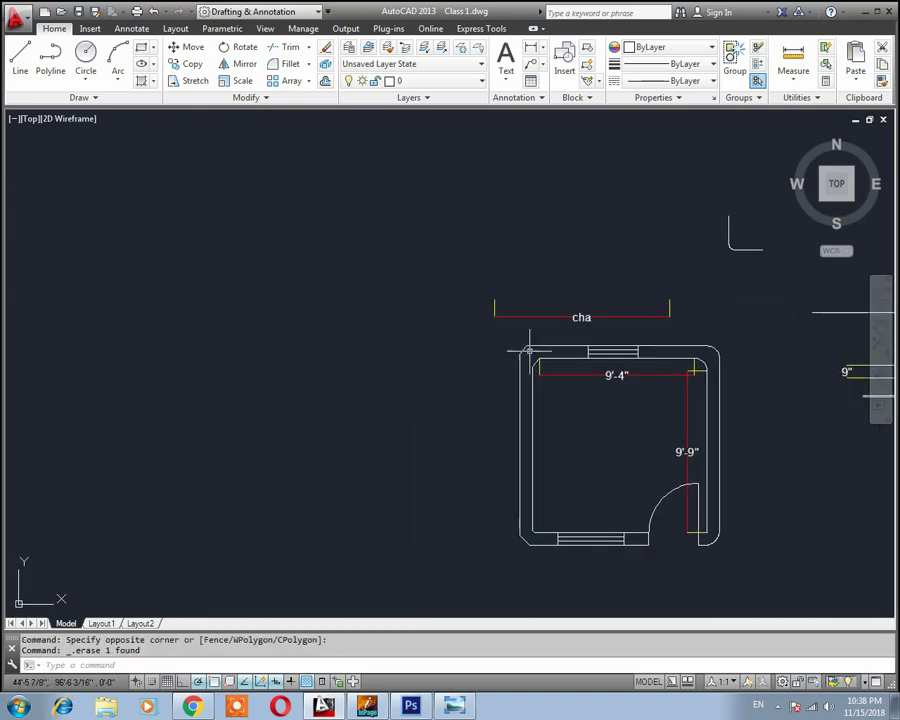
pyautogui.moveTo(530, 352)
pyautogui.mouseDown(button='middle')
pyautogui.moveTo(310, 330)
pyautogui.moveTo(440, 346)
pyautogui.mouseUp(button='middle')
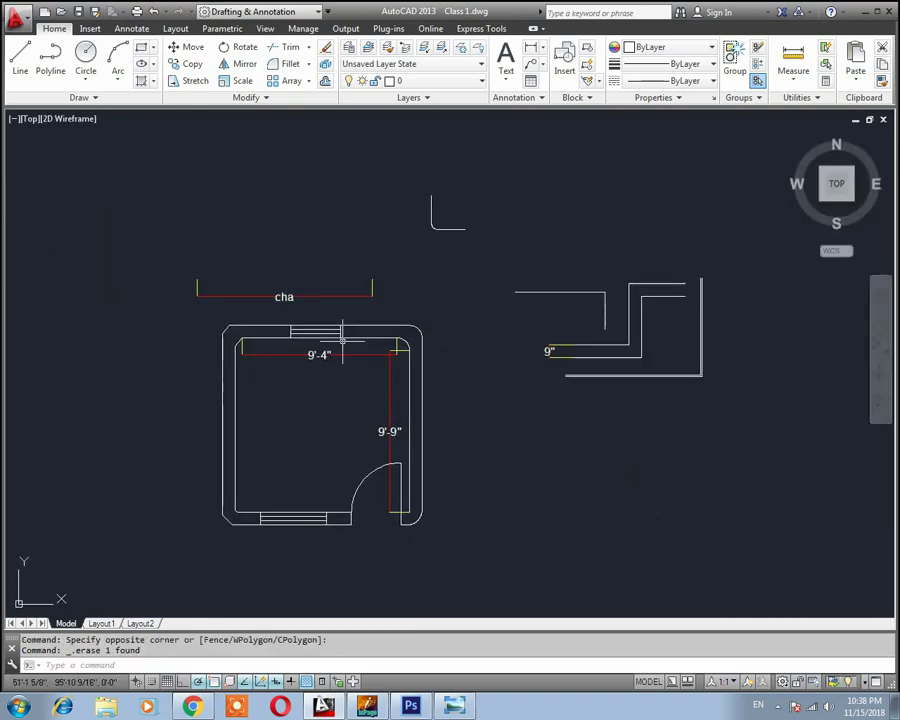
pyautogui.moveTo(400, 263); pyautogui.dragTo(317, 297)
pyautogui.press('Delete')
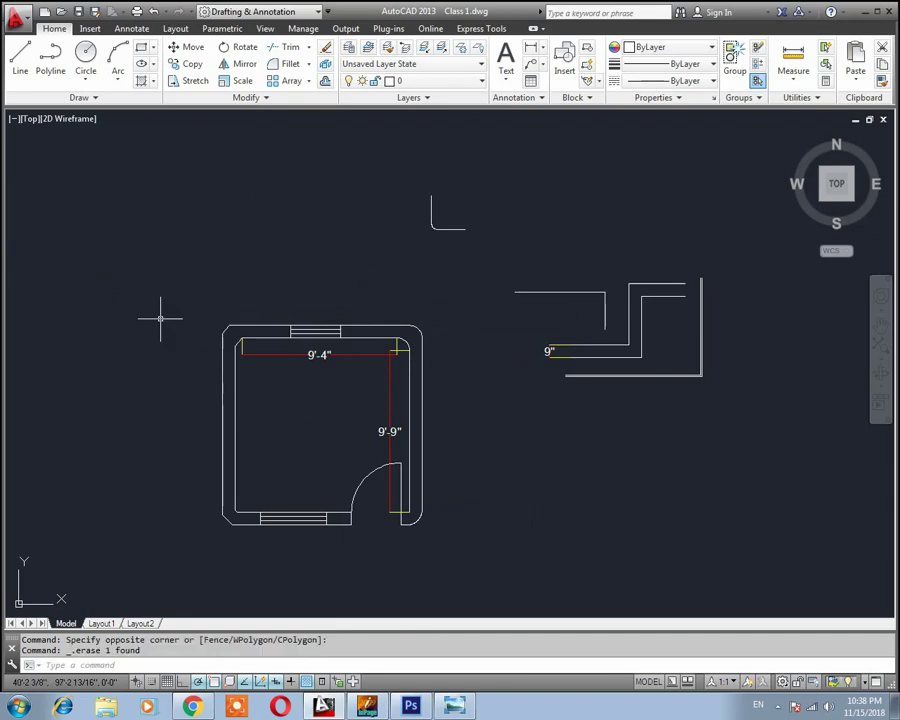
pyautogui.moveTo(630, 211); pyautogui.dragTo(425, 232)
pyautogui.press('Delete')
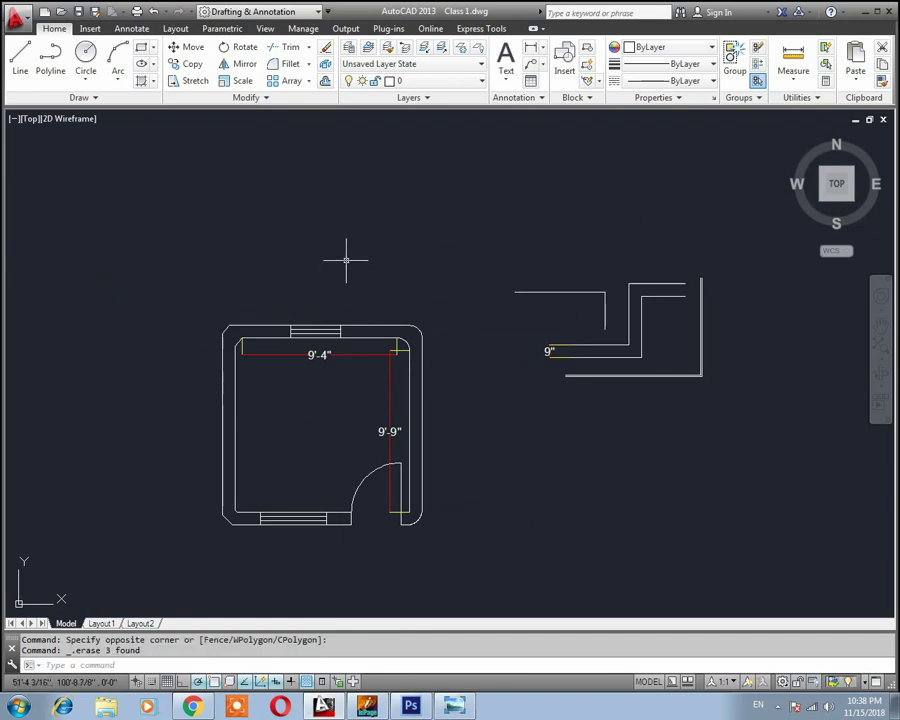
# Erase the stepped lines with their 9" dimension, recentre the room plan, and show the lecture title image.
pyautogui.scroll(2, 380, 430)
pyautogui.moveTo(478, 378); pyautogui.dragTo(381, 372, button='middle')
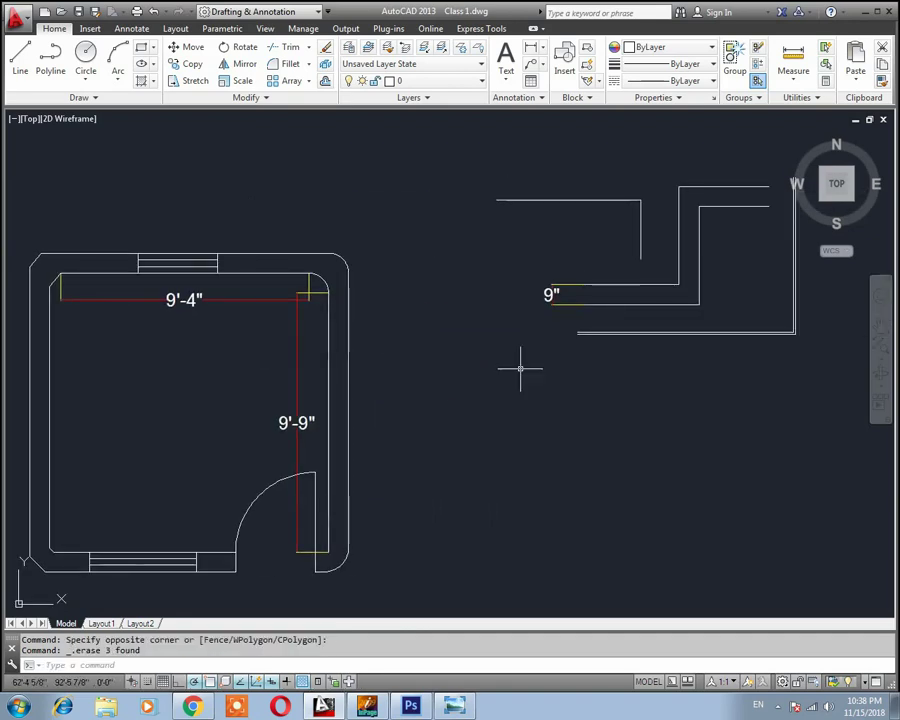
pyautogui.moveTo(520, 368); pyautogui.dragTo(428, 373, button='middle')
pyautogui.moveTo(740, 166); pyautogui.dragTo(379, 364)
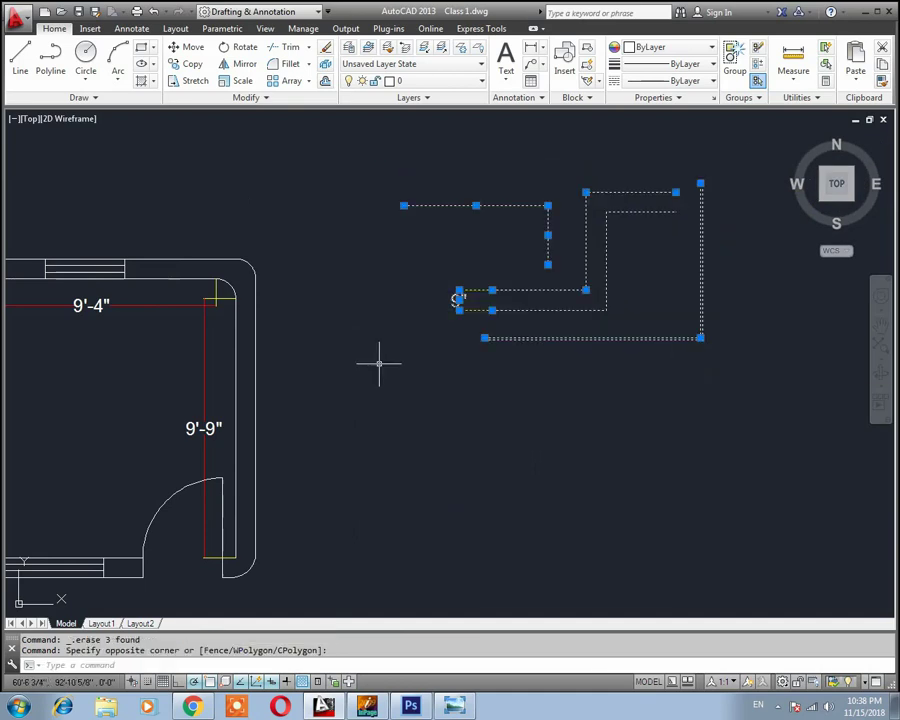
pyautogui.press('Delete')
pyautogui.moveTo(350, 376); pyautogui.dragTo(460, 356, button='middle')
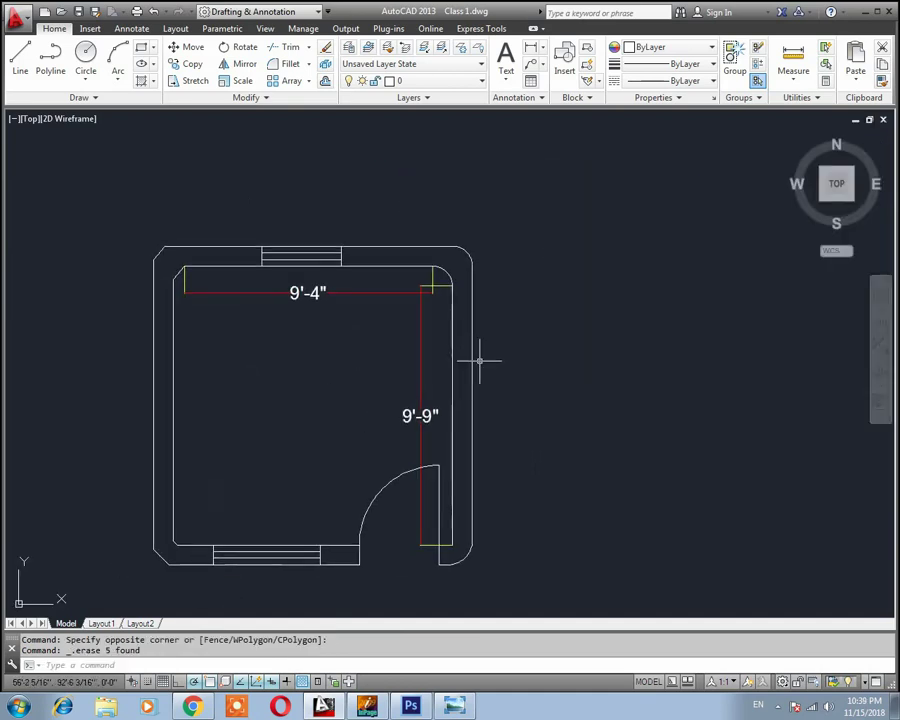
pyautogui.click(459, 709)
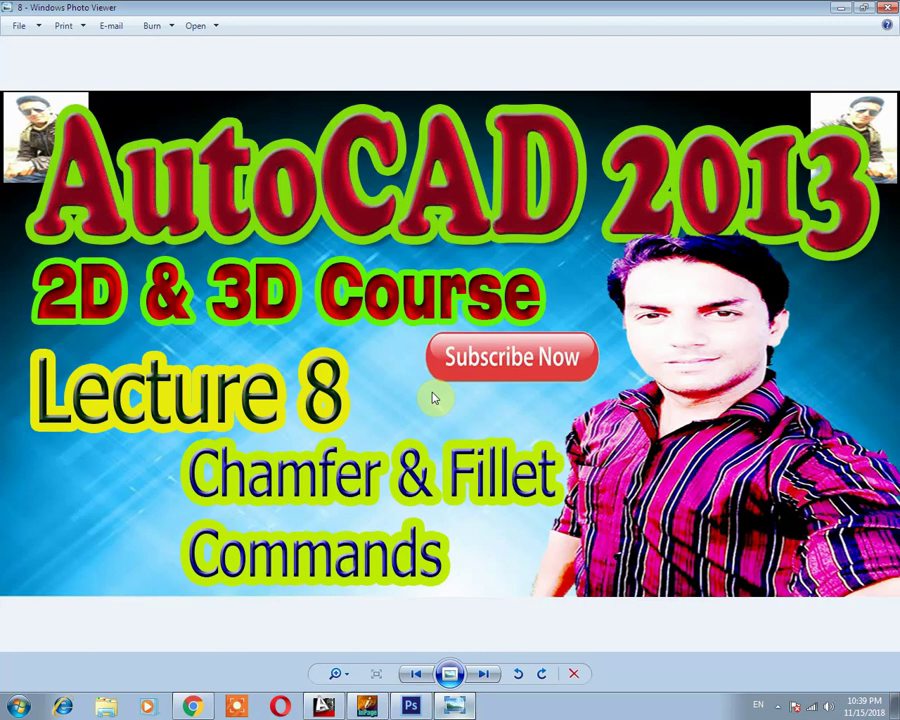